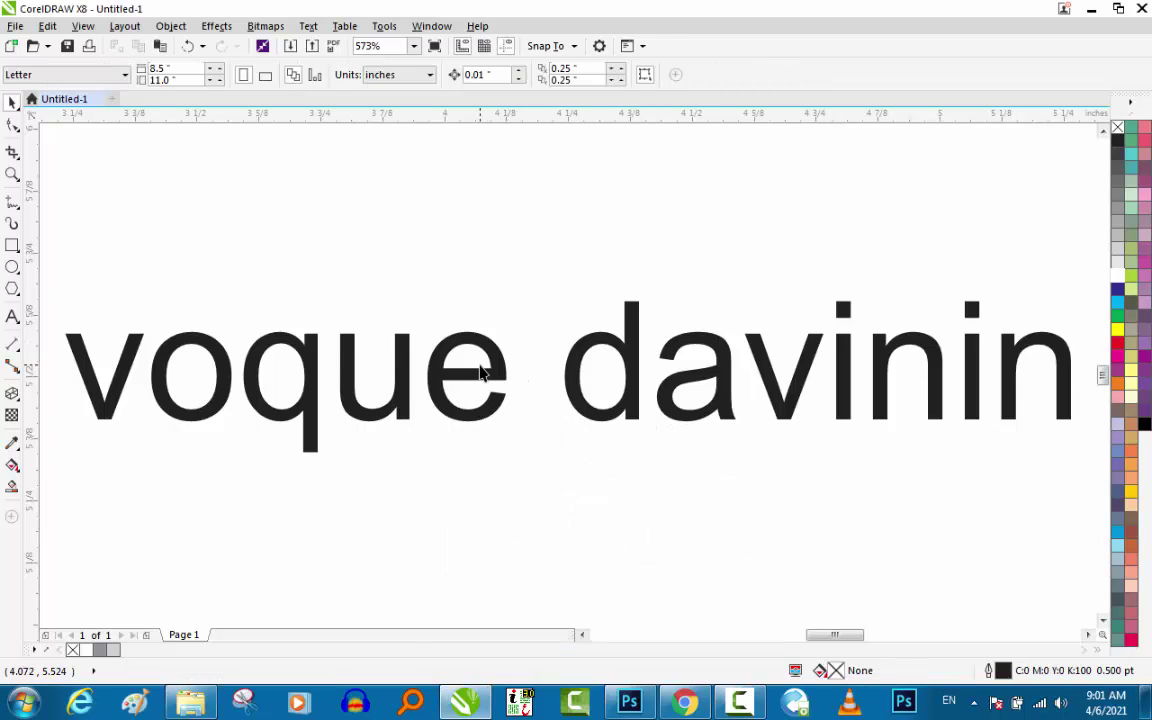
- Zoom out, deselect 'voque davinin', and start a new Arial text object above the words
scroll(481, 374, down, 3)
click(208, 324)
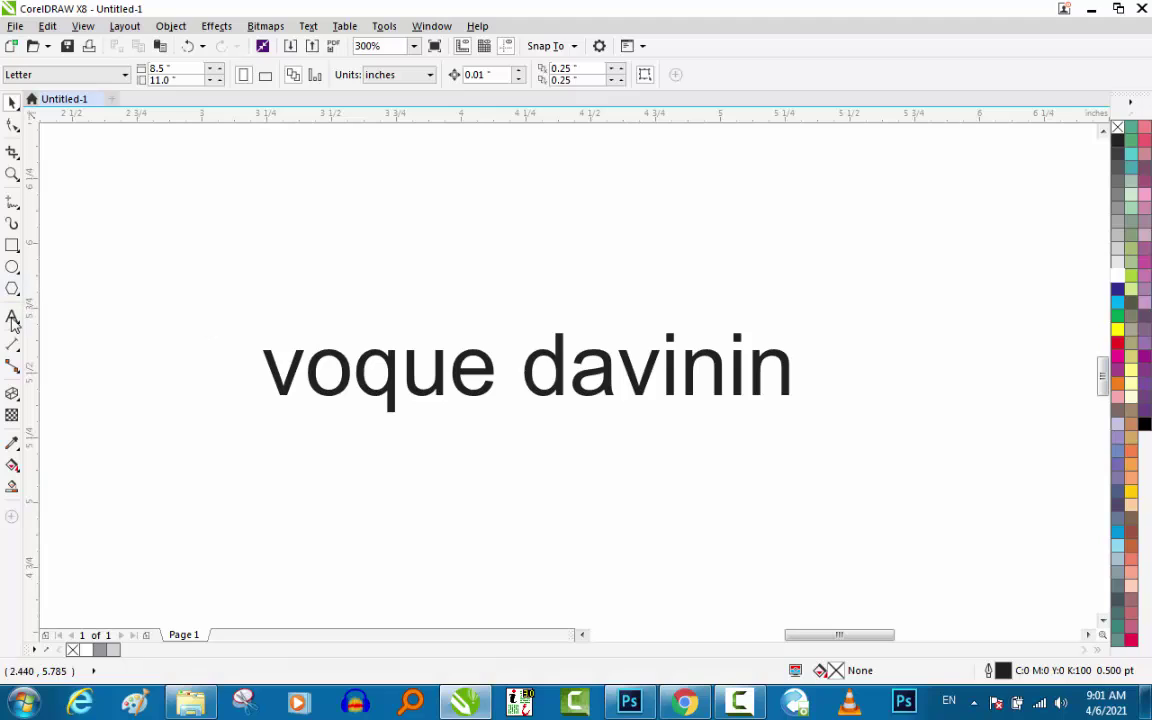
click(12, 316)
click(221, 249)
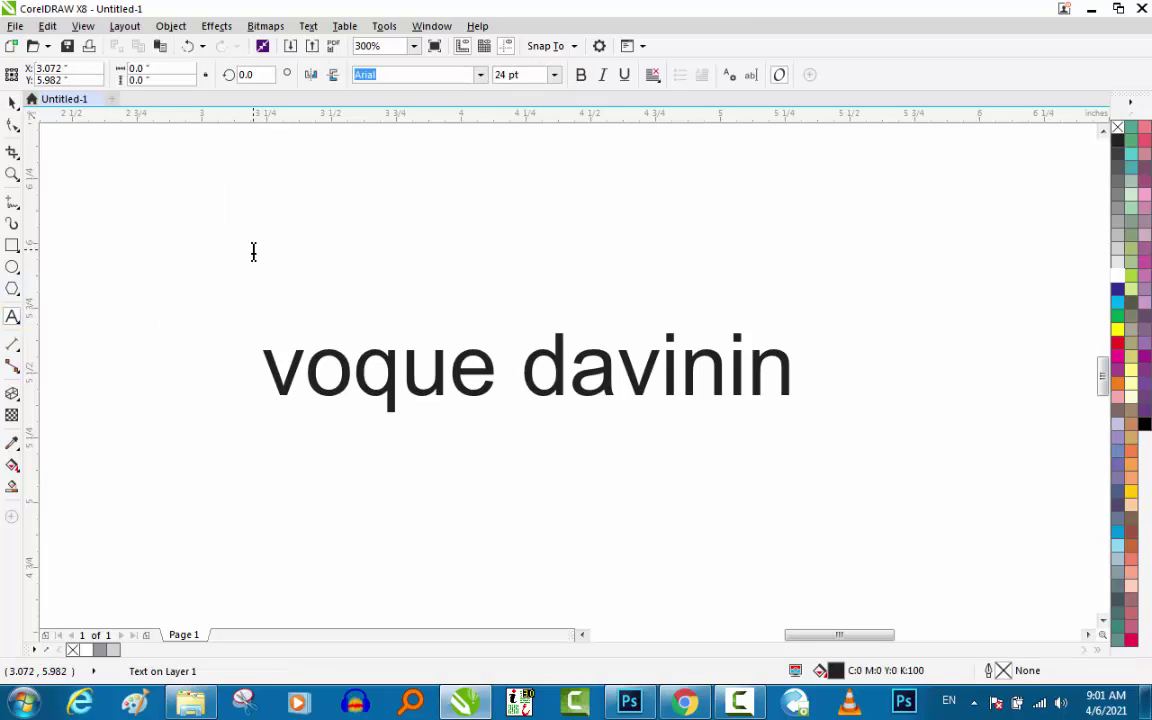
- Type the letter V in Arial and place it above the middle of 'voque davinin'
text(V)
key(Escape)
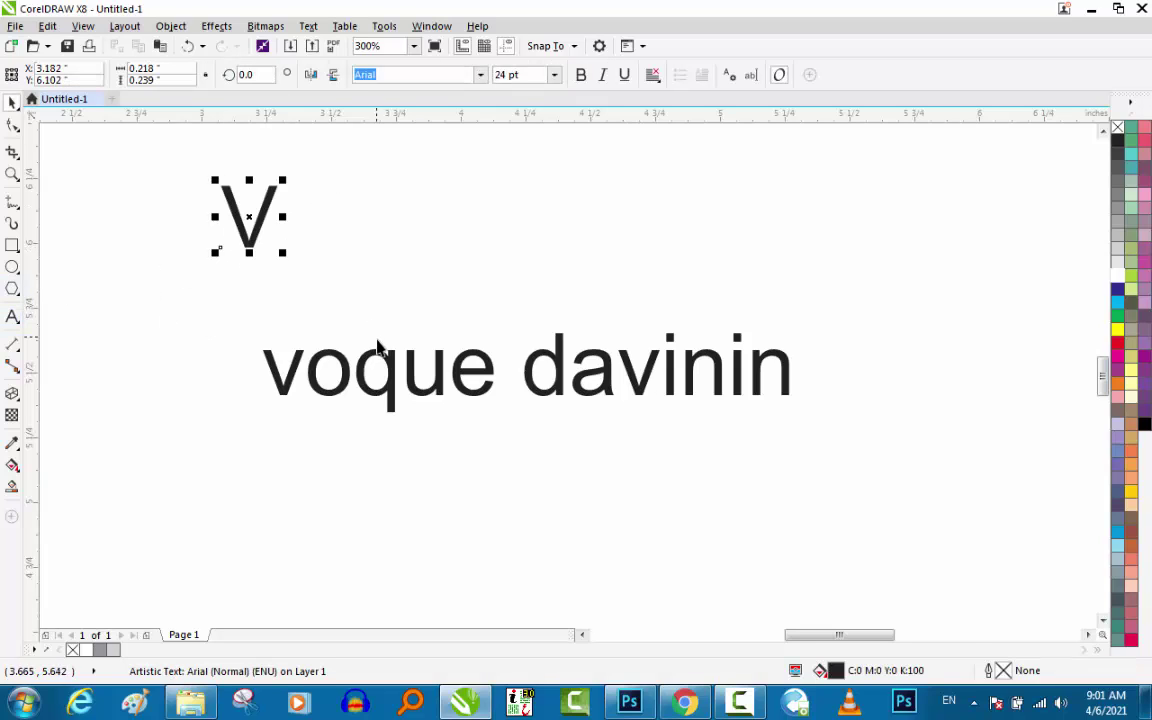
drag(346, 334, 360, 462)
drag(253, 245, 625, 347)
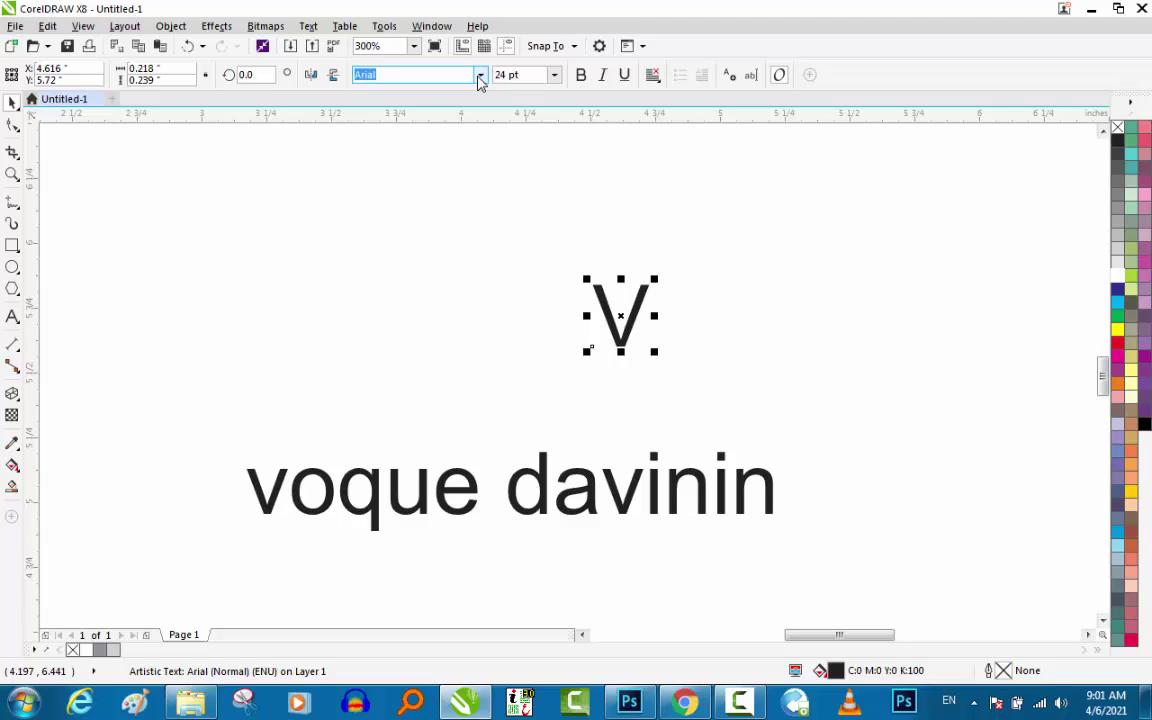
click(480, 75)
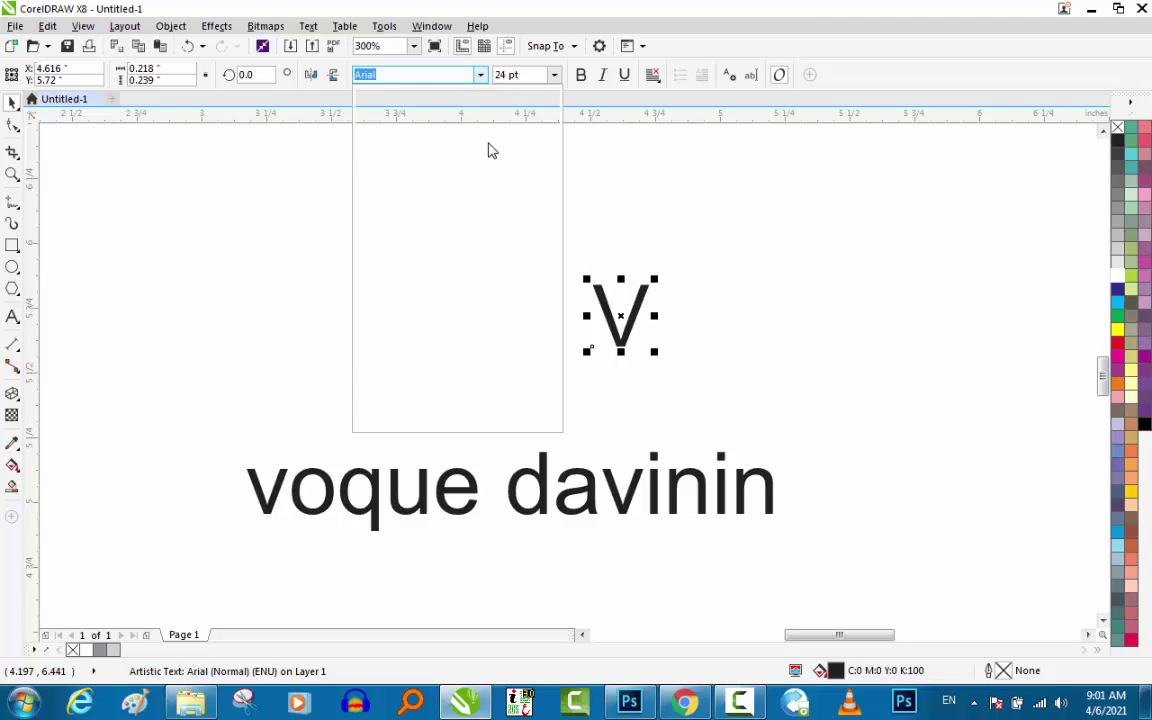
click(637, 308)
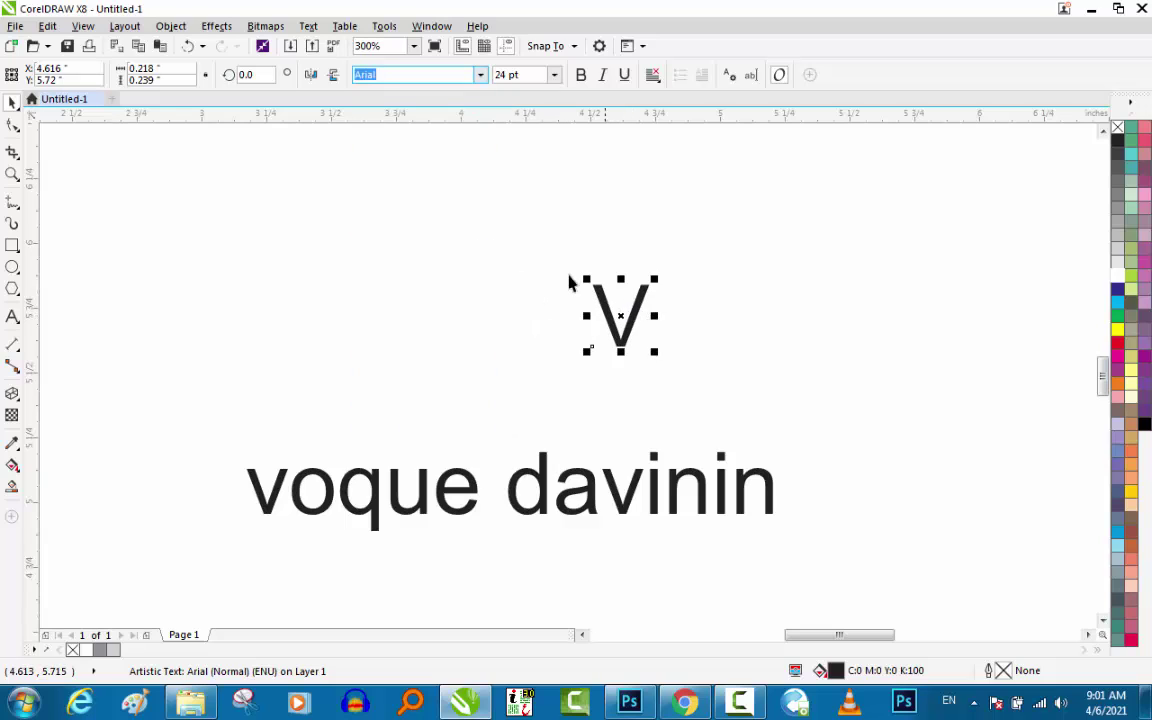
- Make the V bold, enlarge it to about 336 pt above the words, and convert it to curves
drag(465, 183, 790, 425)
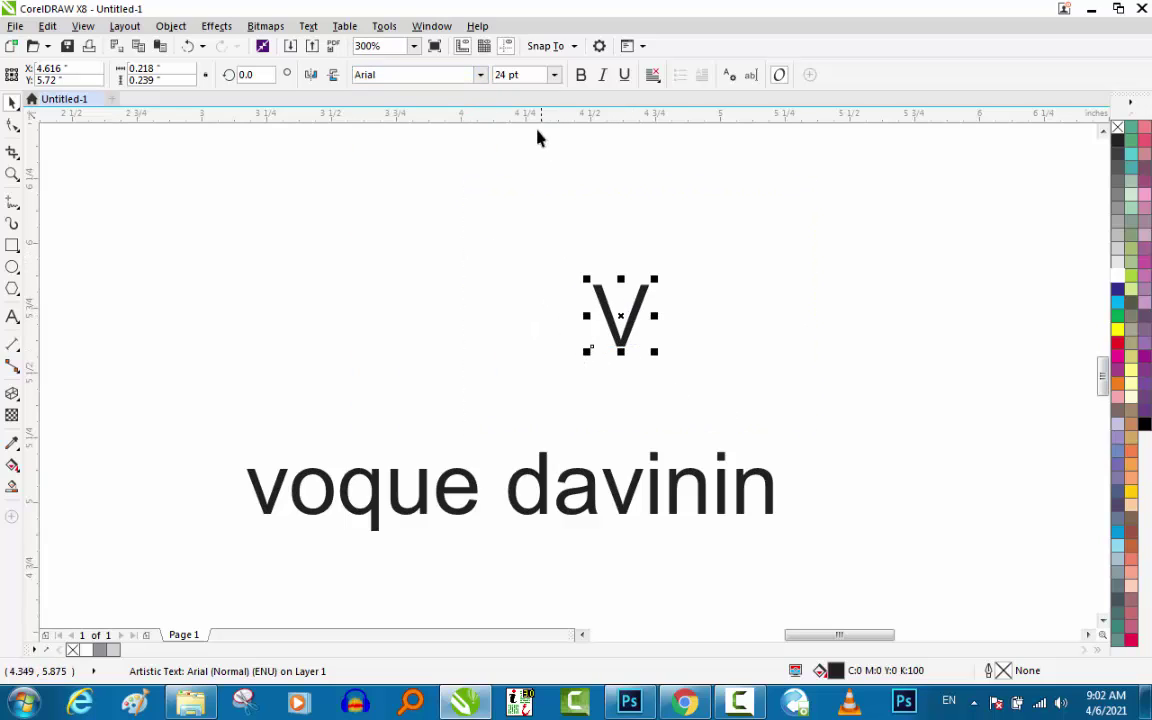
click(581, 75)
drag(656, 351, 778, 479)
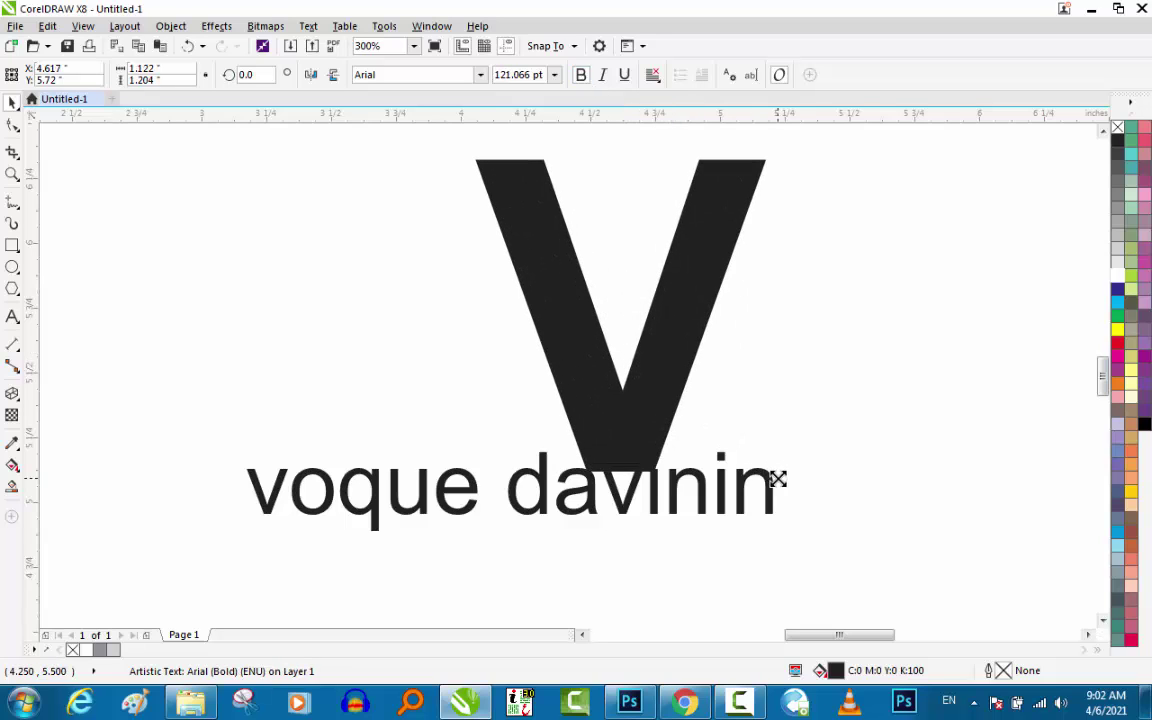
scroll(455, 470, down, 3)
click(453, 458)
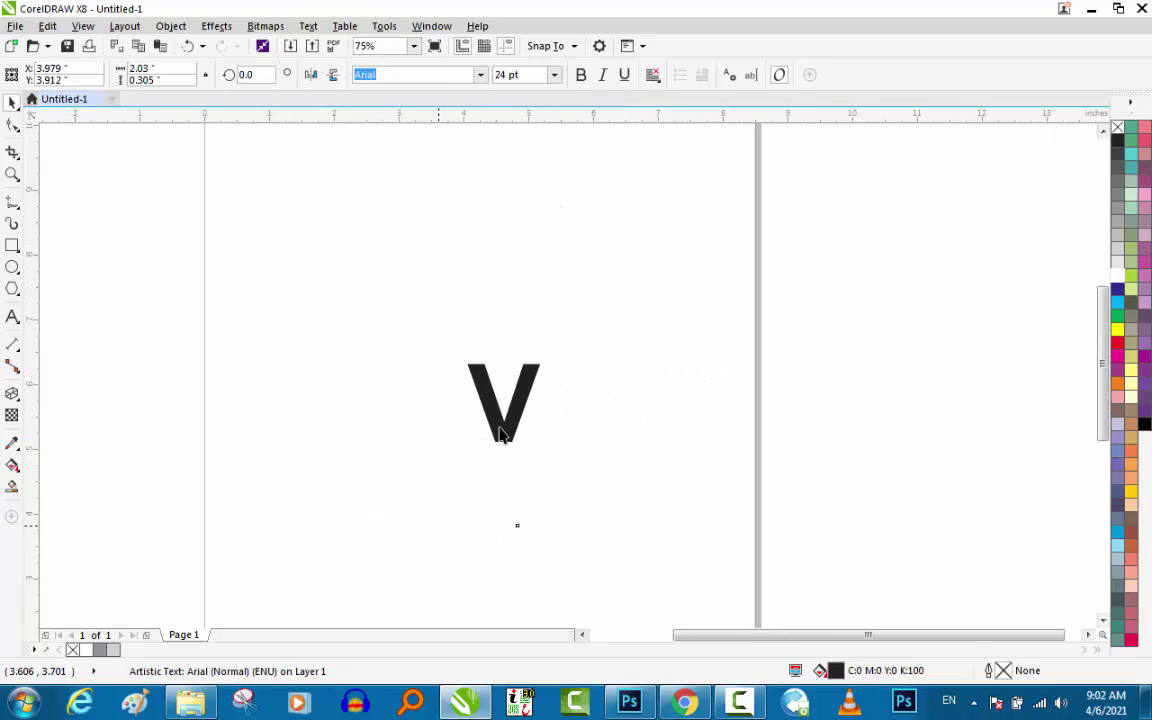
click(473, 434)
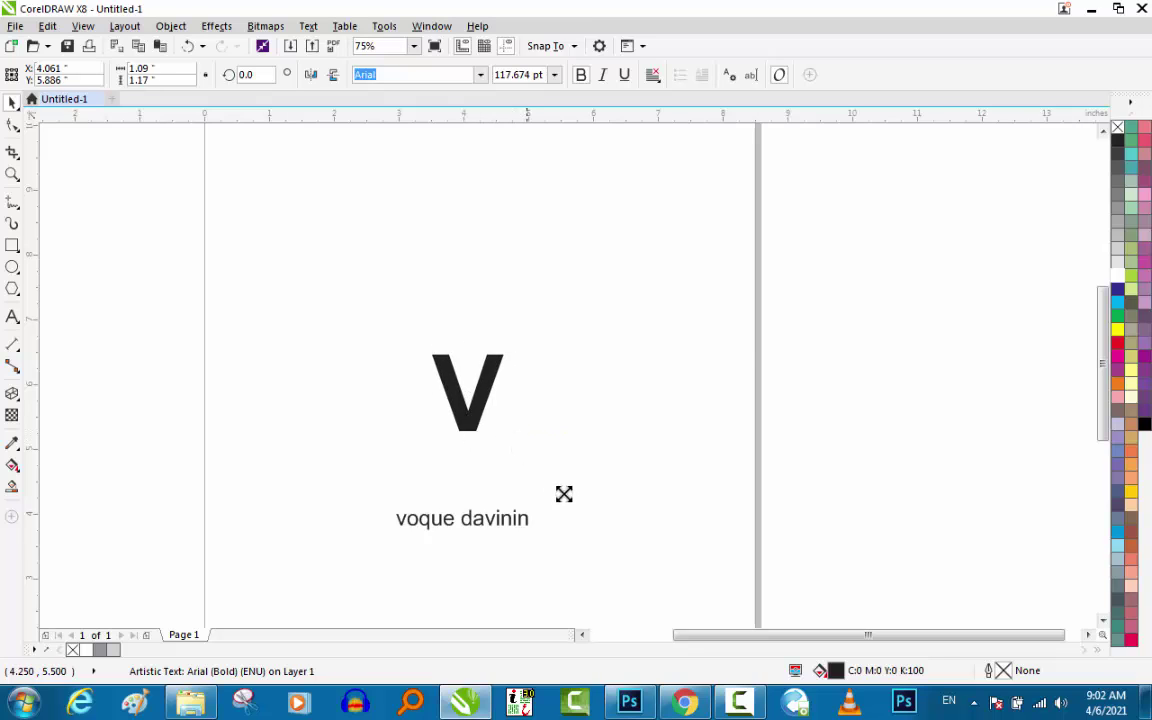
drag(564, 494, 576, 496)
click(545, 406)
drag(517, 401, 535, 375)
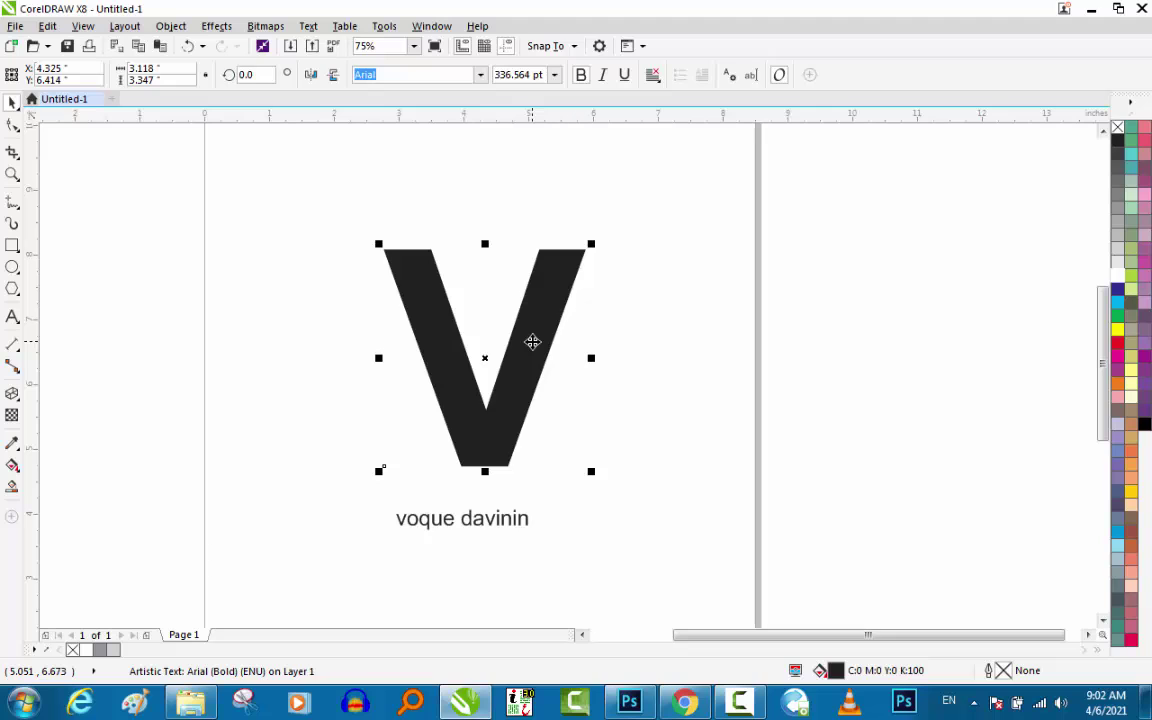
key(ctrl+q)
- Draw a thin rectangle bar to the left of the V's top and zoom in there
click(658, 277)
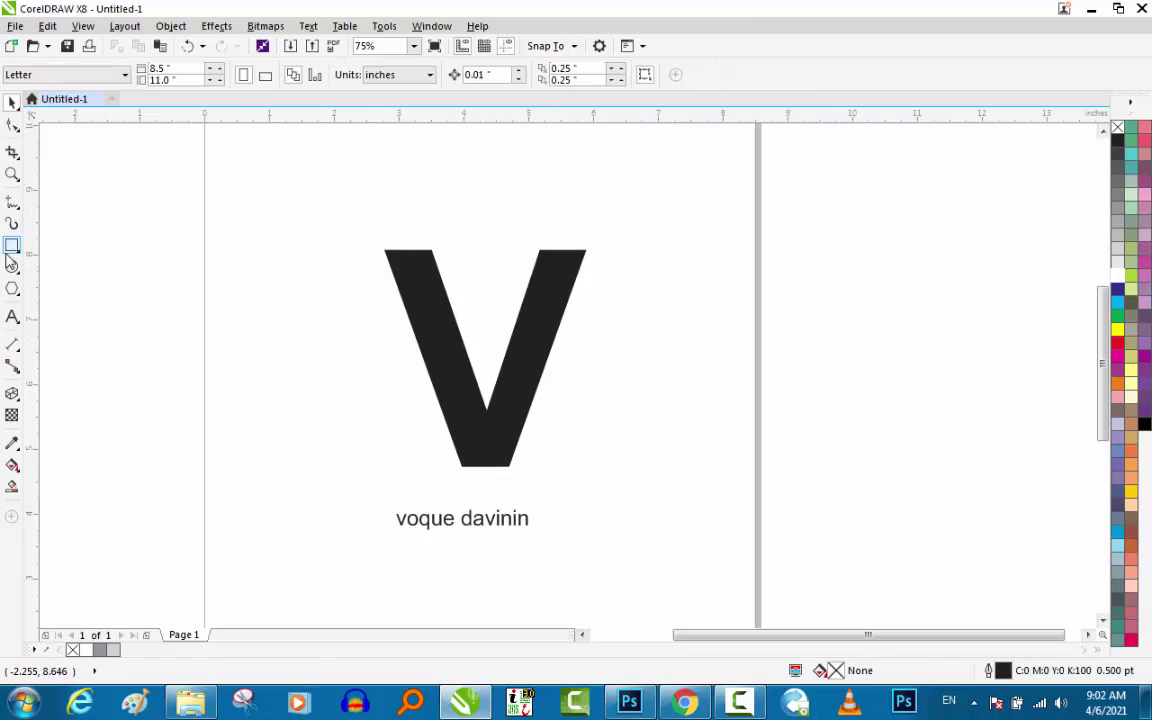
click(12, 246)
drag(239, 263, 430, 313)
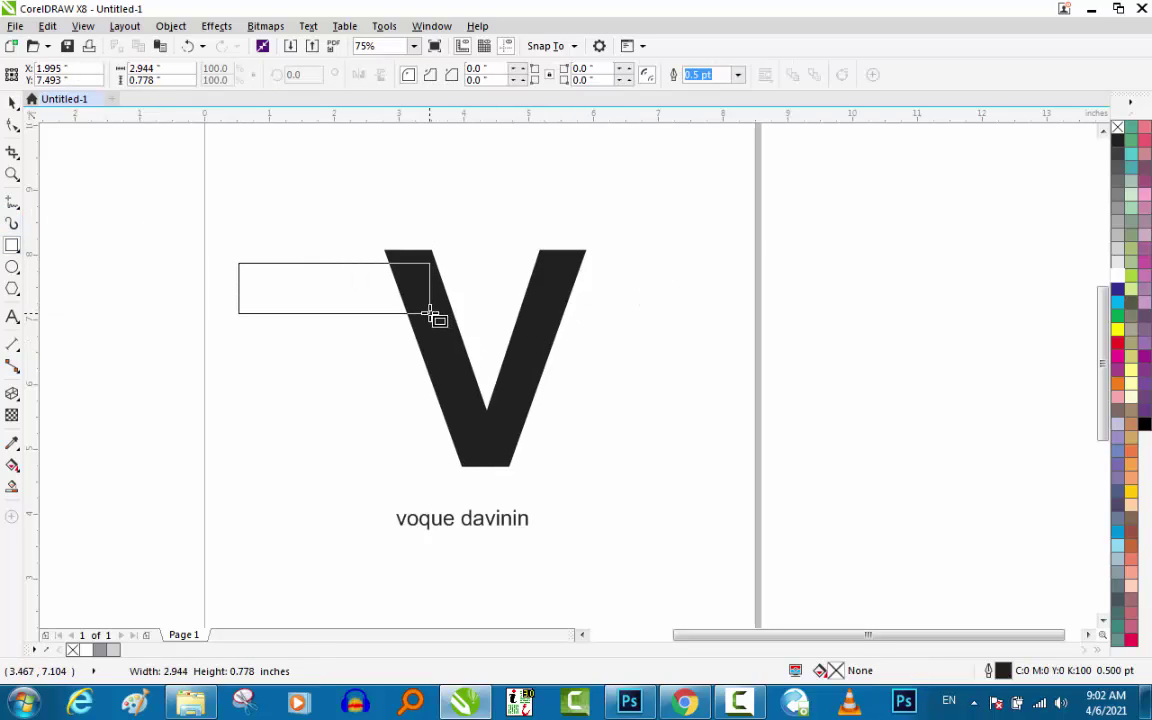
drag(430, 313, 432, 301)
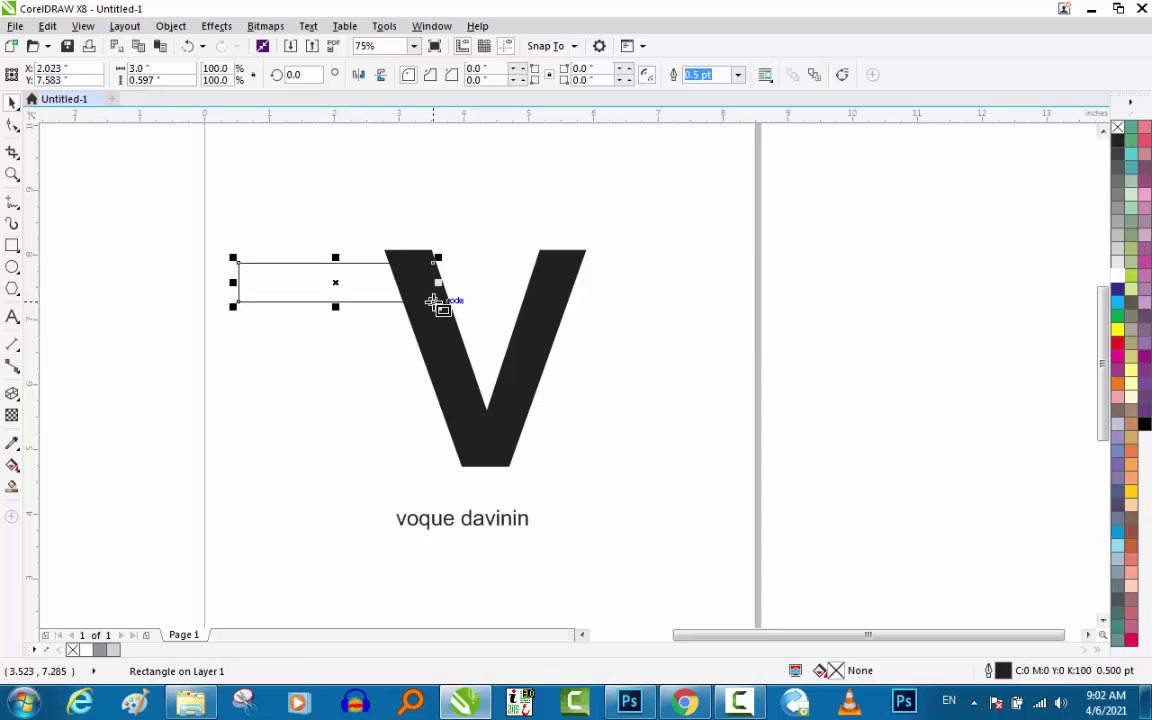
key(z)
drag(497, 240, 213, 334)
key(space)
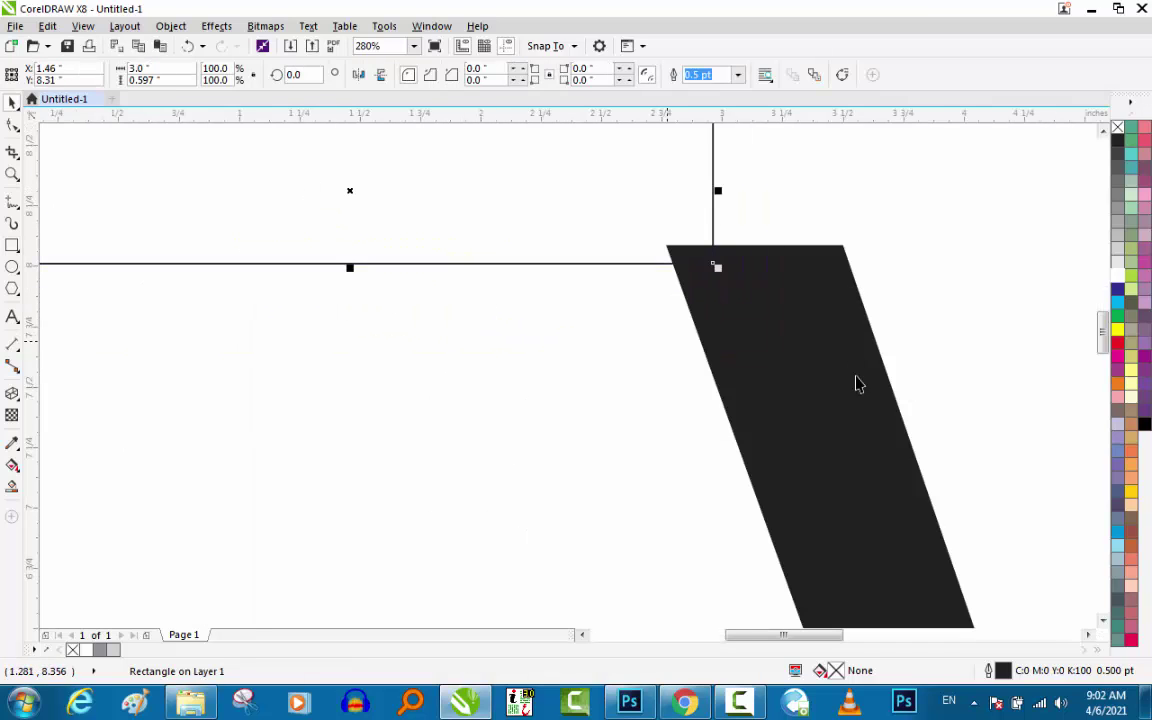
- Align the bar's top edge with the V's top and make the bar slightly thinner
key(Escape)
click(828, 391)
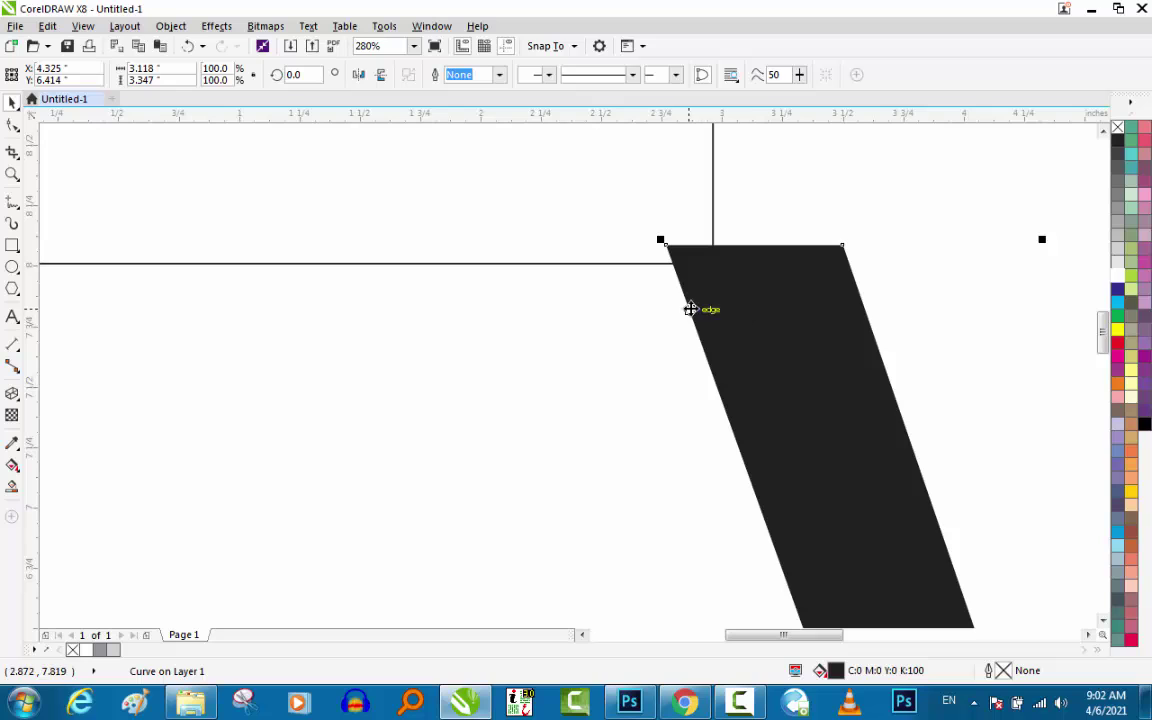
click(591, 447)
scroll(609, 309, down, 3)
mouse_move(596, 276)
mouse_down()
mouse_move(585, 316)
mouse_move(680, 330)
mouse_move(692, 305)
mouse_up()
scroll(605, 326, up, 2)
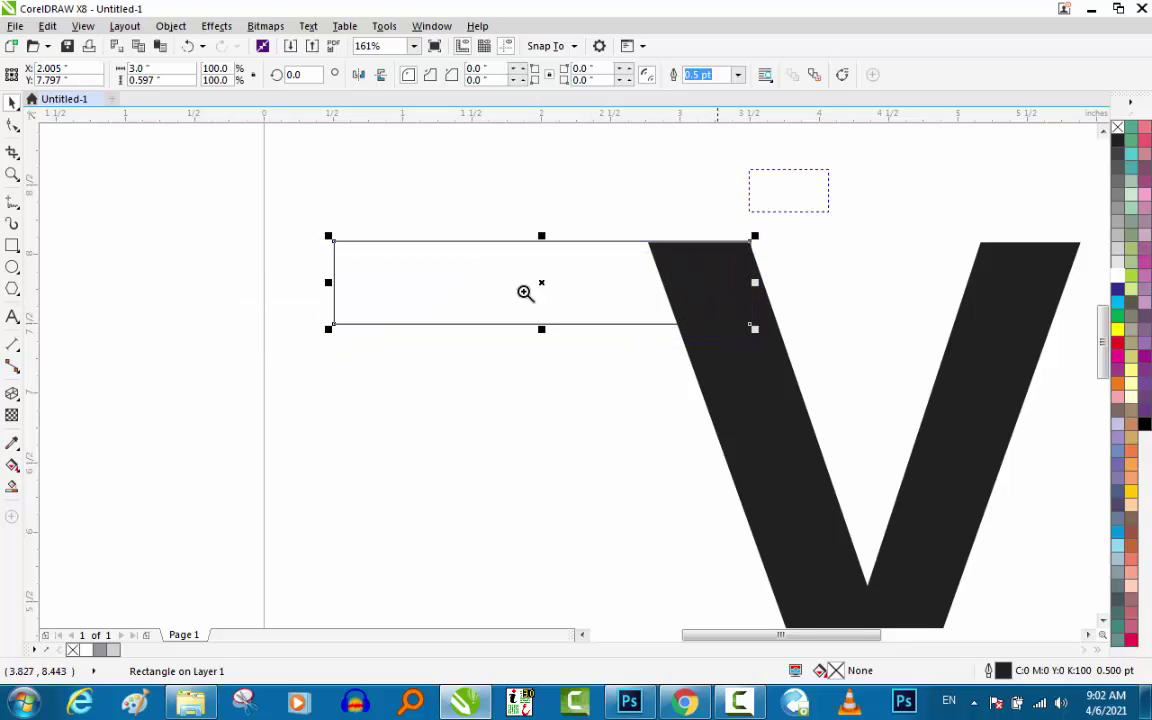
scroll(527, 290, up, 2)
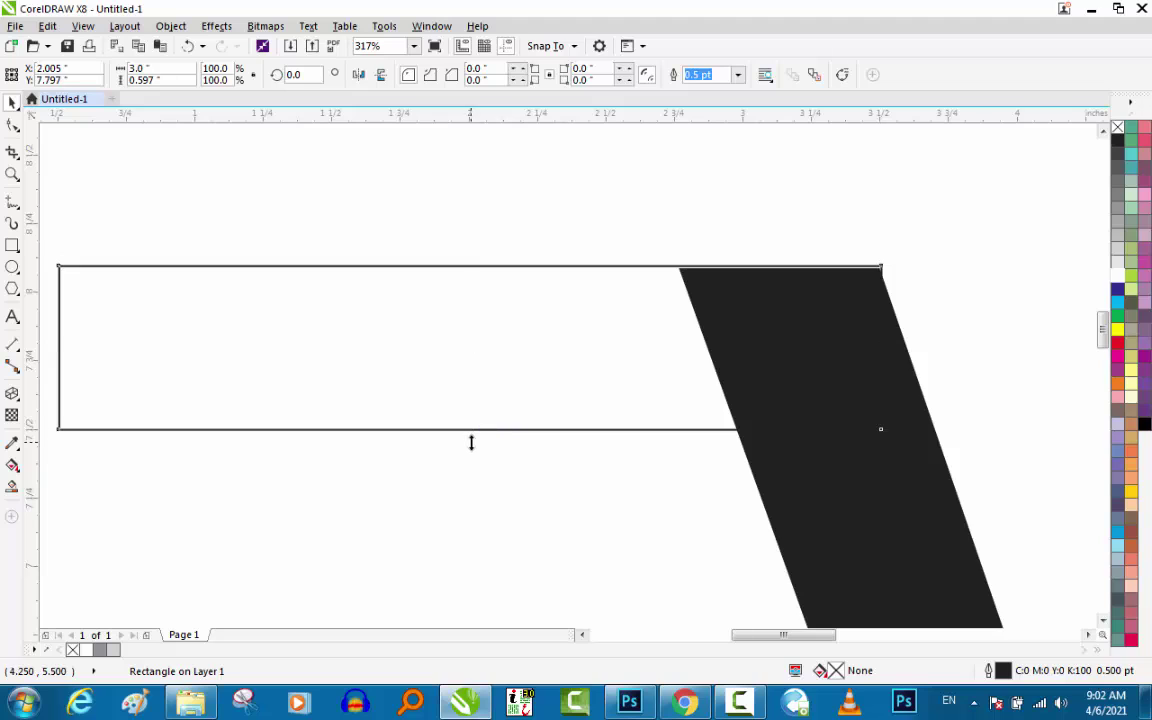
drag(469, 436, 488, 414)
shift+click(816, 467)
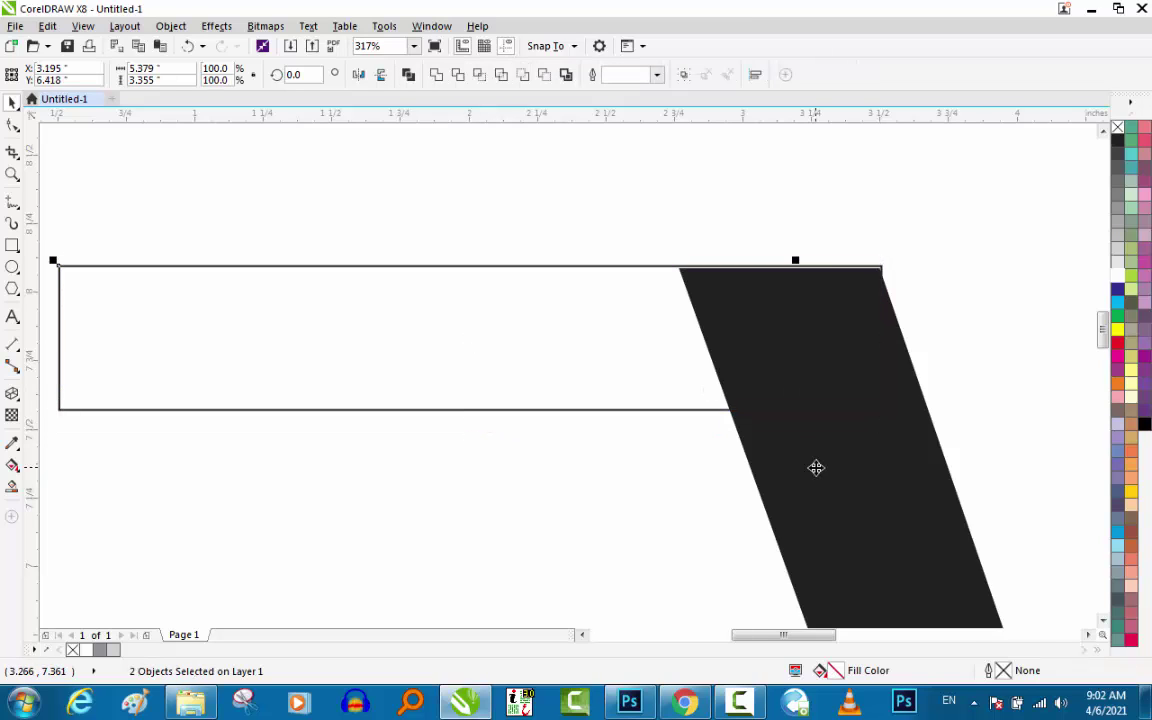
click(509, 149)
scroll(389, 290, down, 2)
- Copy the bar to the V's right side, group both bars, and centre them on the V
scroll(389, 290, down, 2)
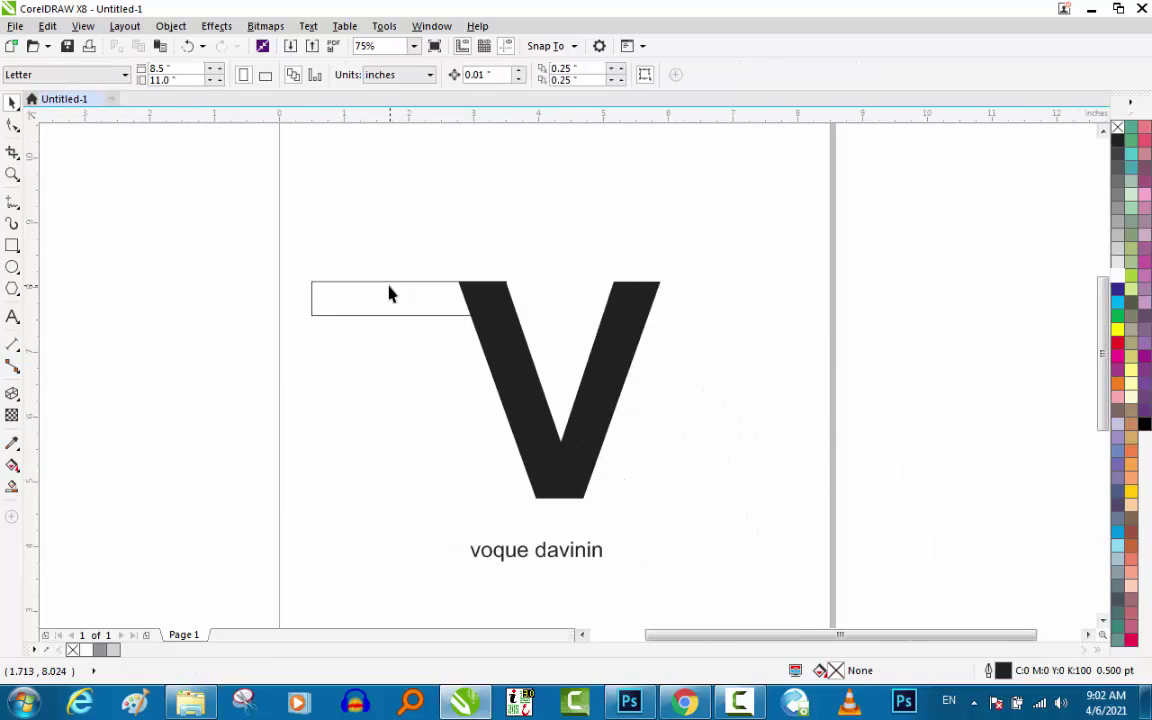
scroll(334, 278, up, 1)
mouse_move(244, 314)
mouse_down()
mouse_move(476, 313)
mouse_move(702, 338)
mouse_up()
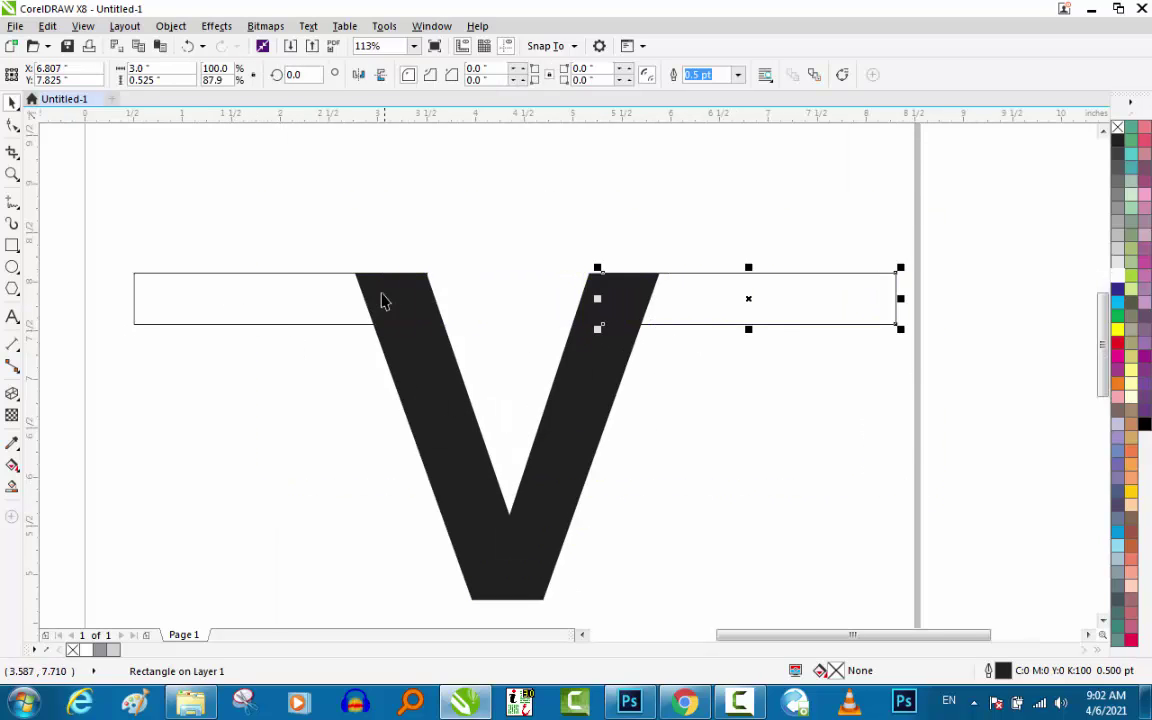
drag(72, 190, 917, 360)
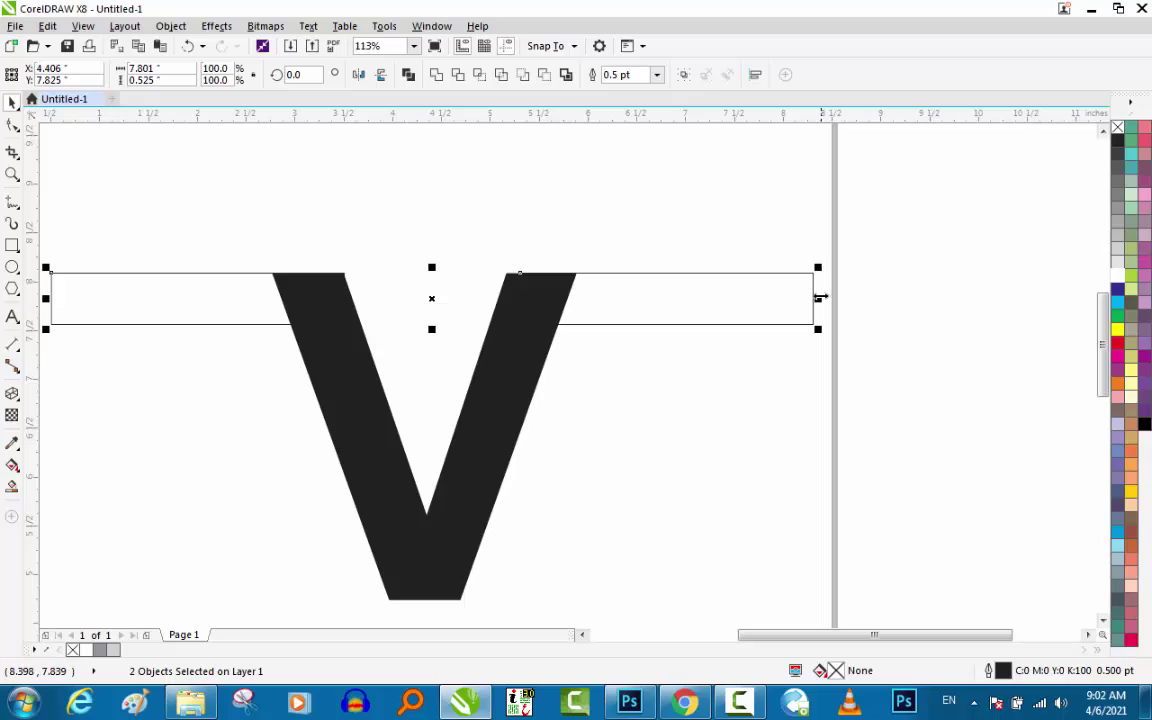
drag(818, 297, 760, 306)
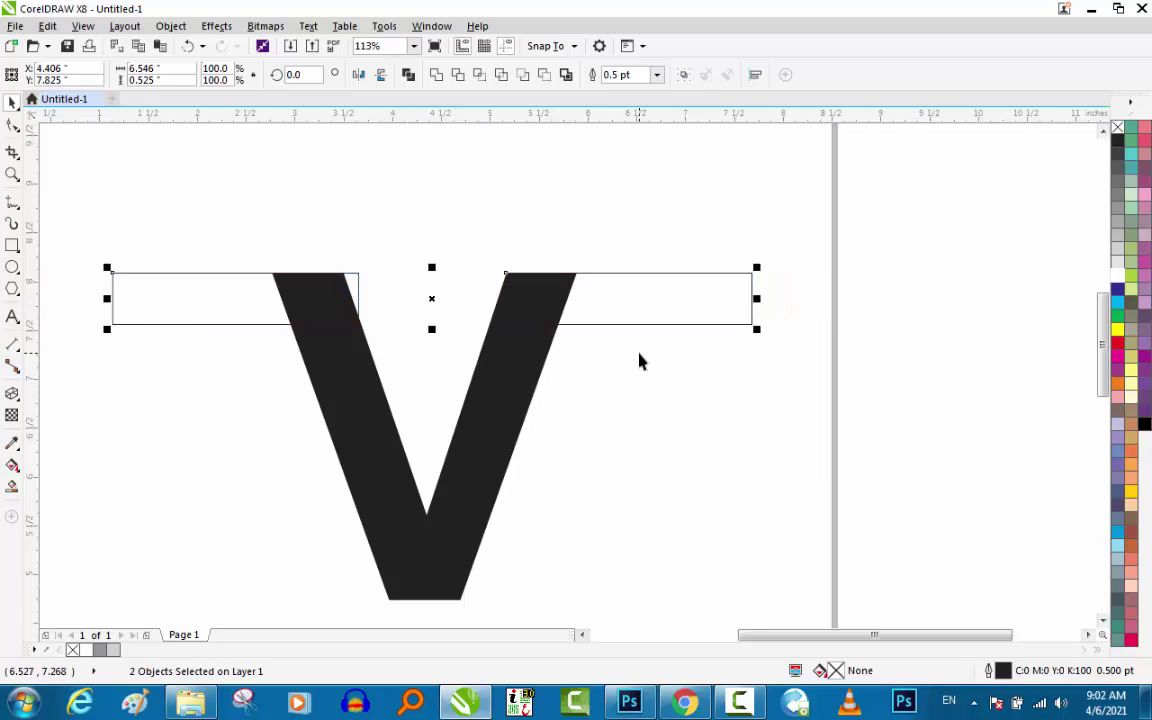
key(ctrl+g)
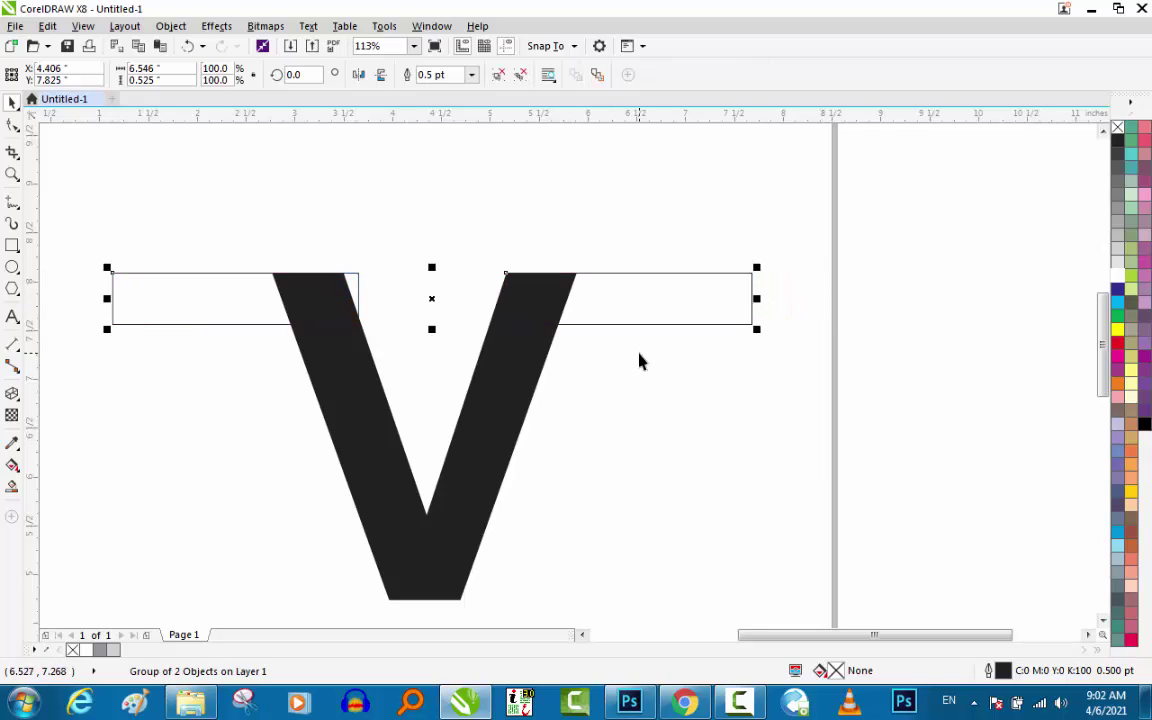
shift+click(485, 430)
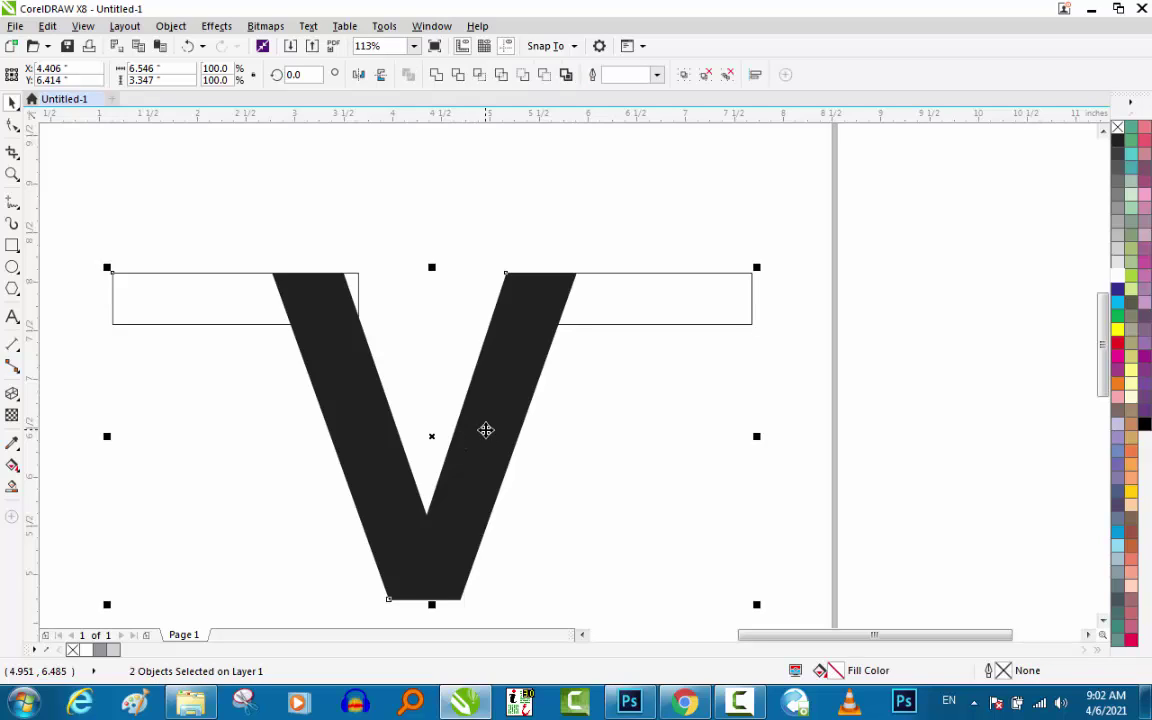
key(c)
click(680, 450)
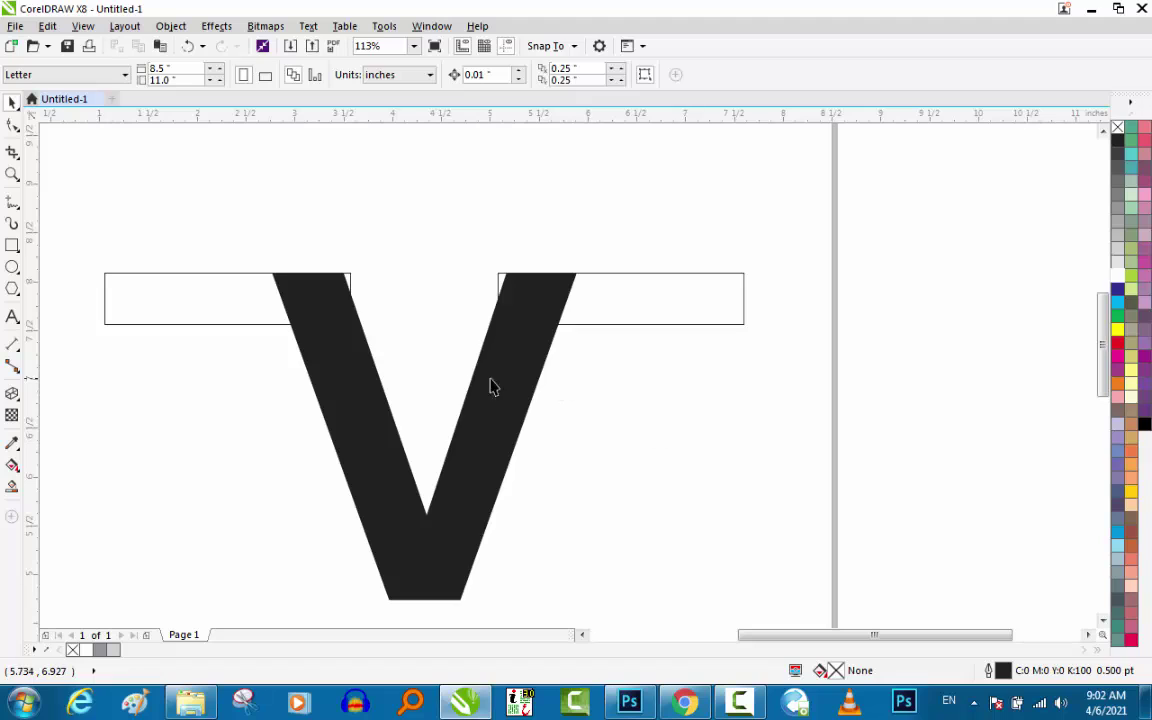
- Trim each bar to meet the V's arms, stretch the bars wider, and select them with the V
ctrl+click(177, 293)
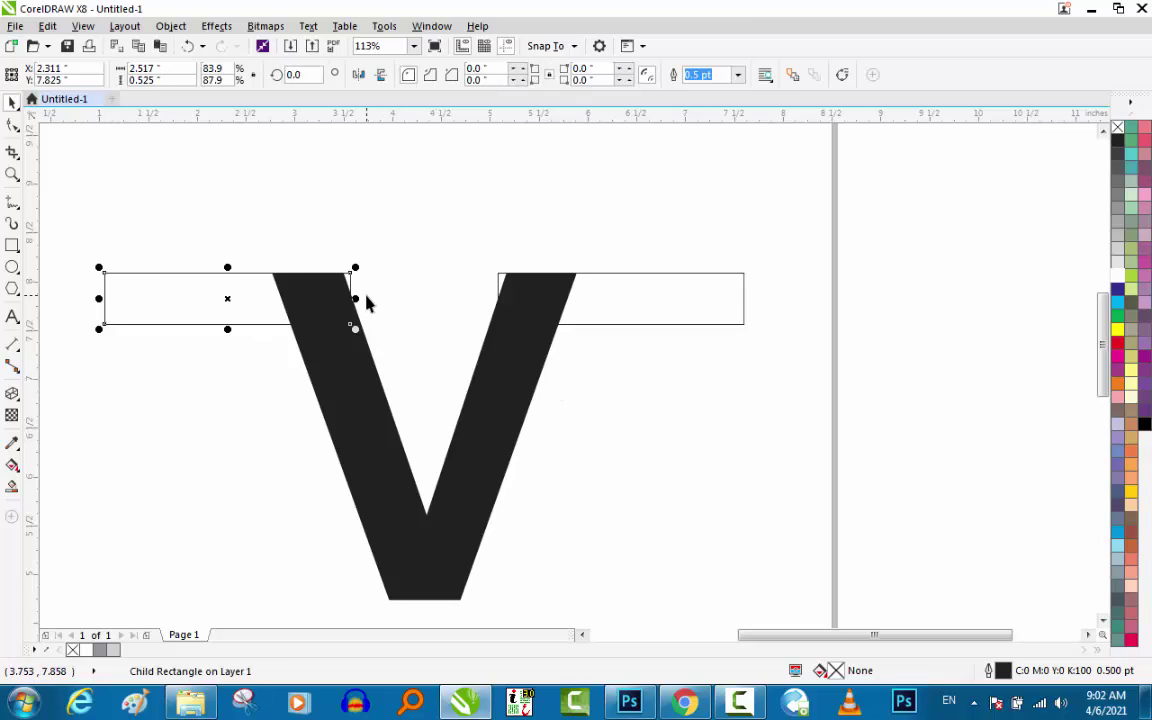
drag(358, 298, 327, 298)
click(589, 311)
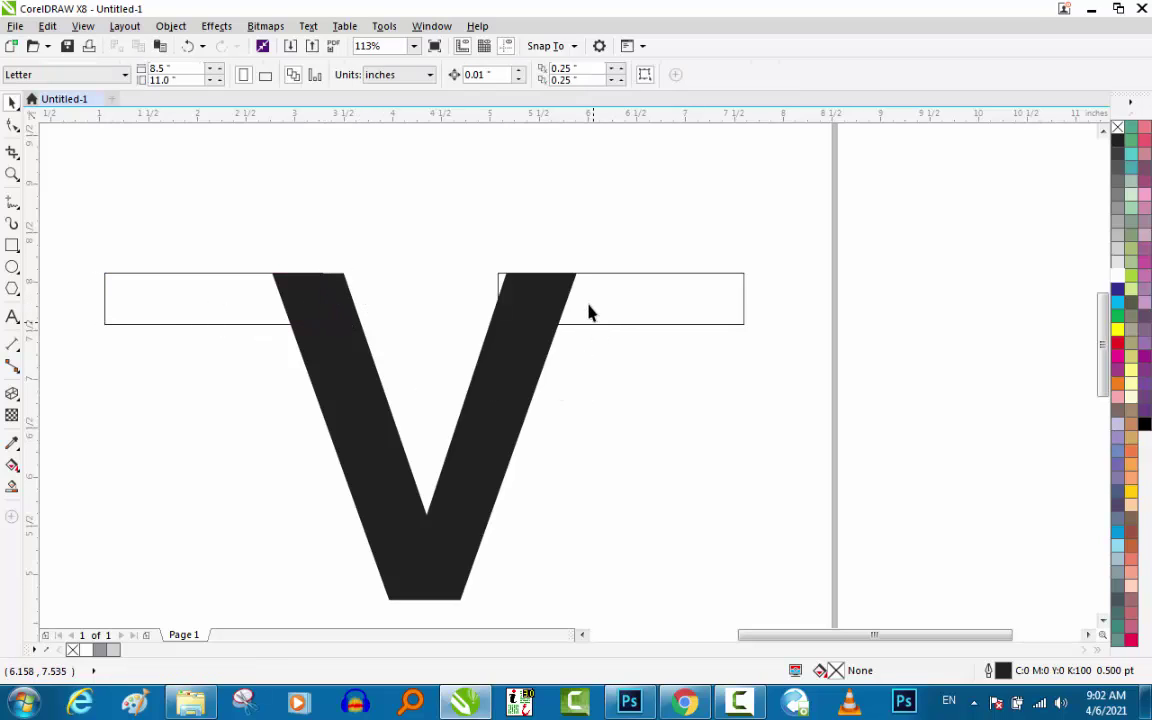
ctrl+click(516, 297)
drag(492, 298, 512, 298)
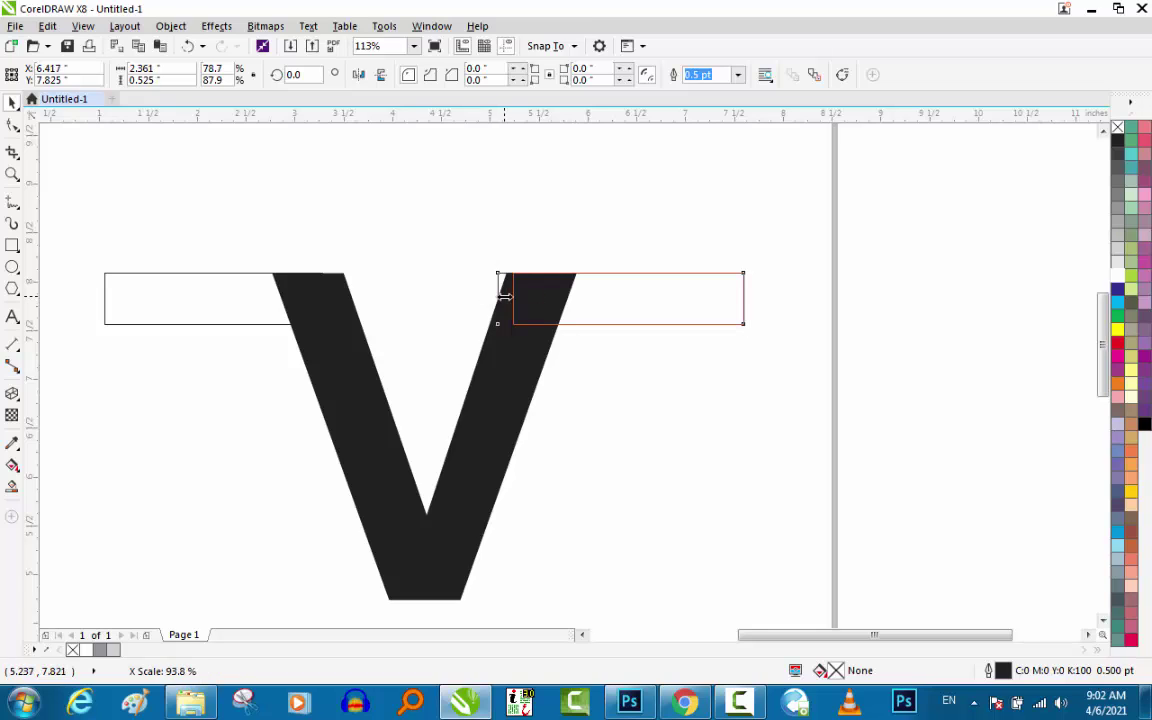
click(633, 405)
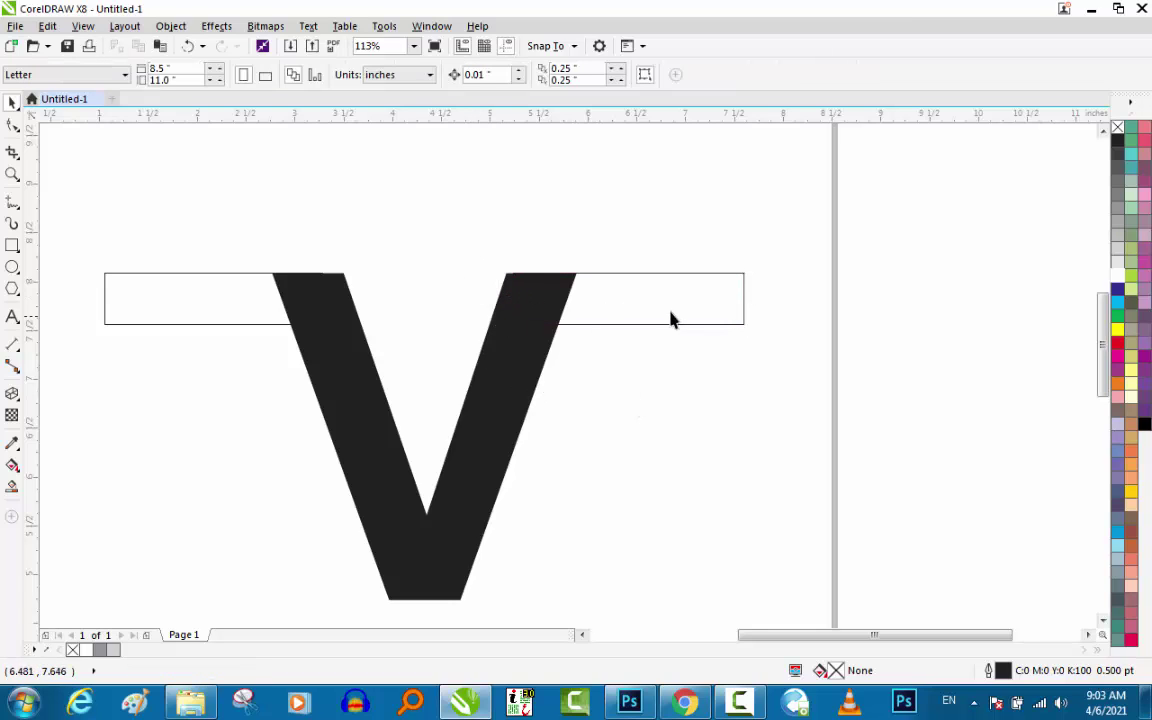
click(745, 298)
drag(748, 298, 771, 298)
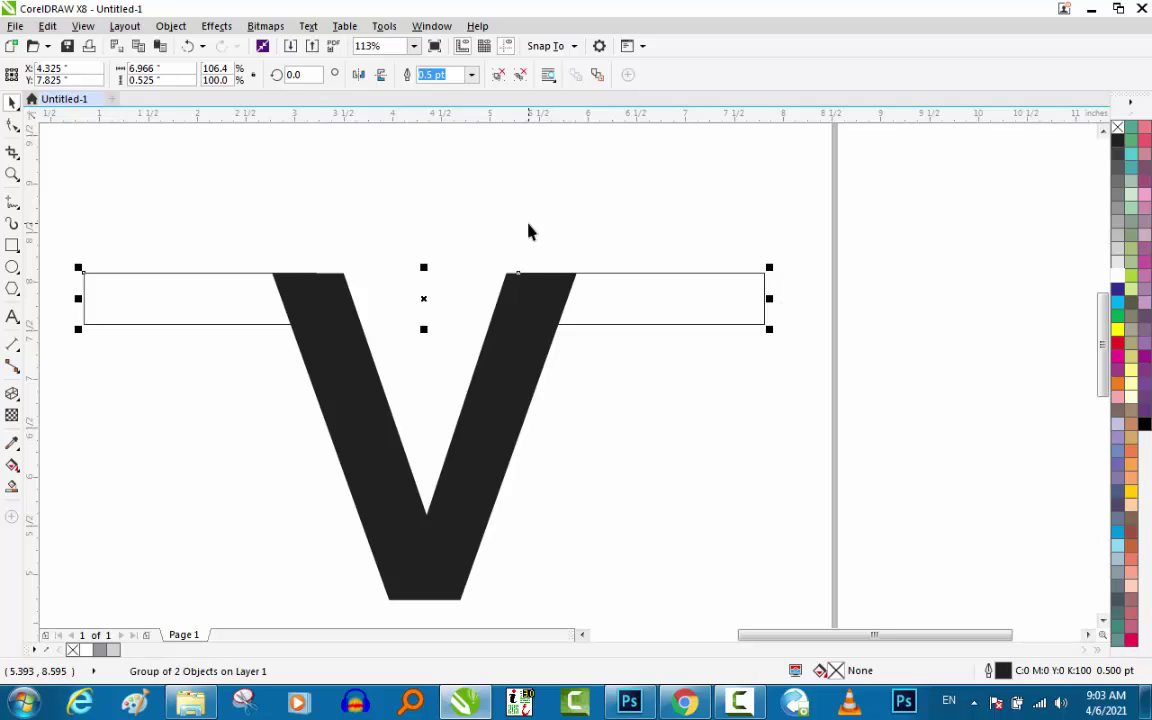
scroll(530, 231, down, 3)
key(F2)
drag(651, 193, 458, 298)
mouse_move(237, 165)
mouse_down()
mouse_move(838, 457)
mouse_move(797, 424)
mouse_up()
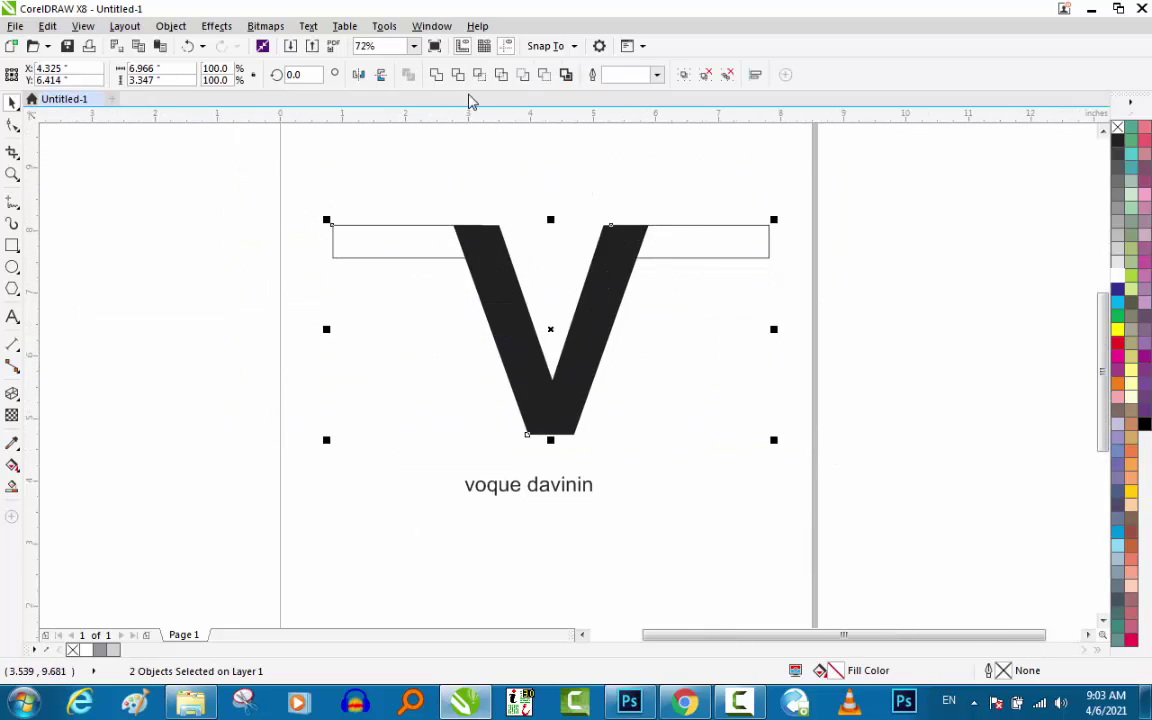
- Weld the bars and the V into one solid black curve and select it
click(433, 76)
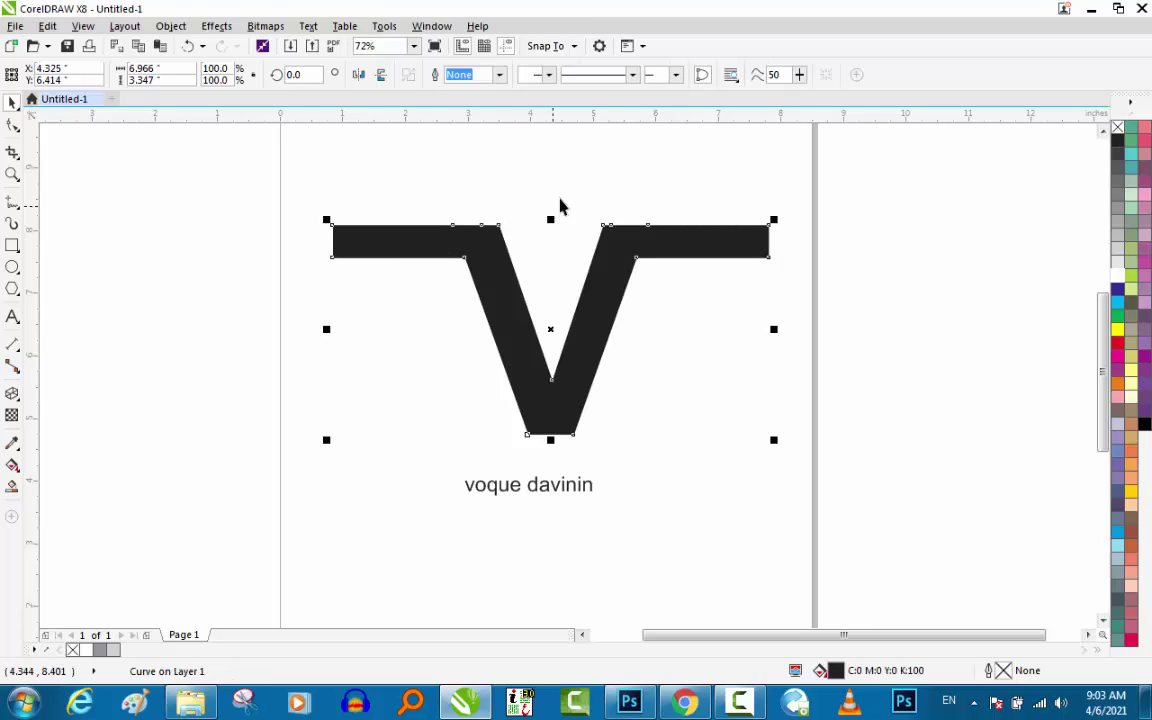
click(560, 203)
click(597, 275)
- Use Change Case with UPPERCASE so the caption reads 'VOQUE DAVININ'
click(573, 487)
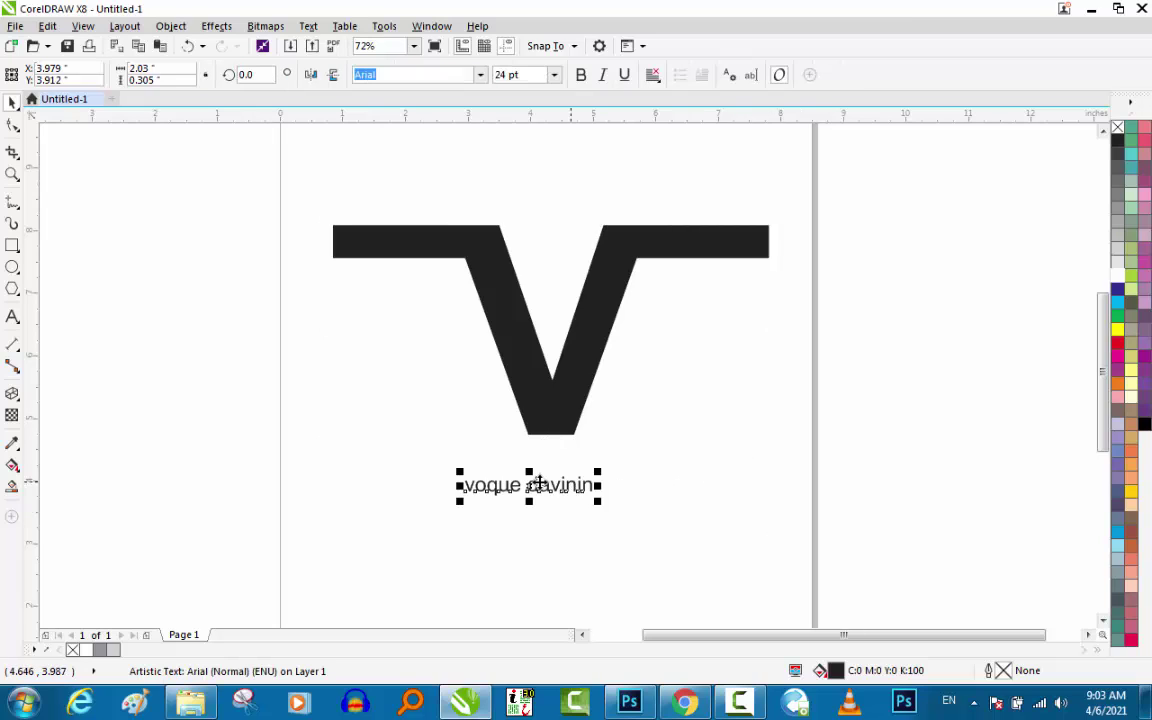
key(z)
drag(402, 514, 678, 462)
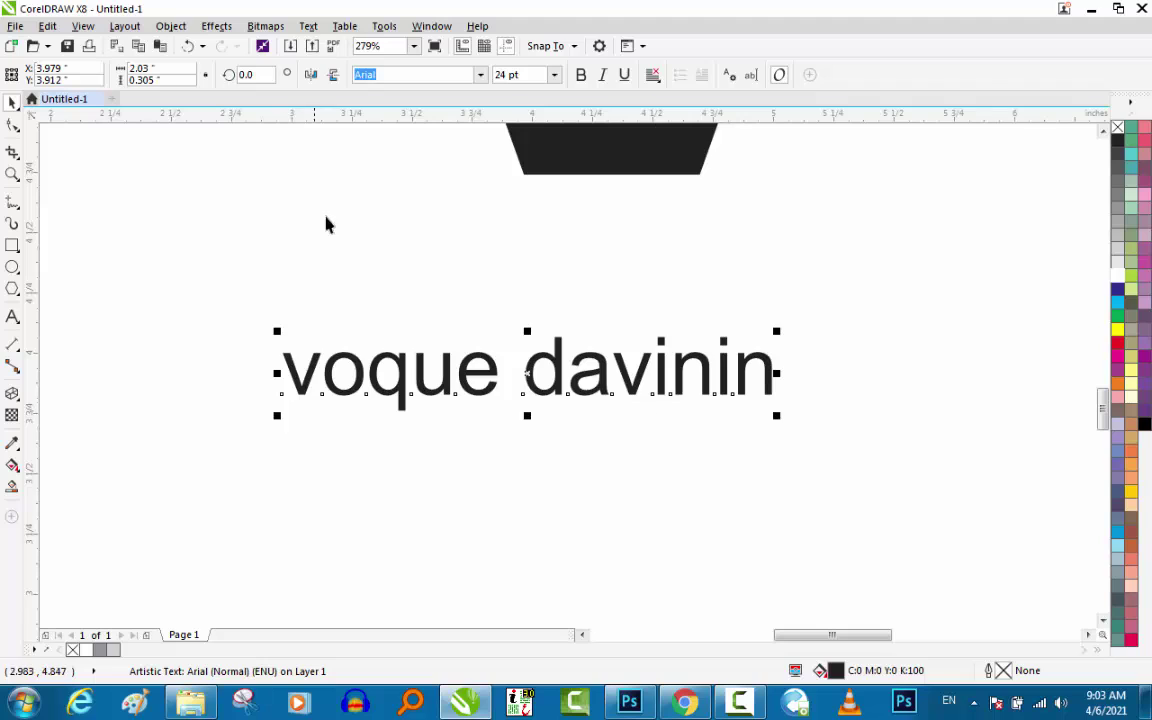
click(309, 26)
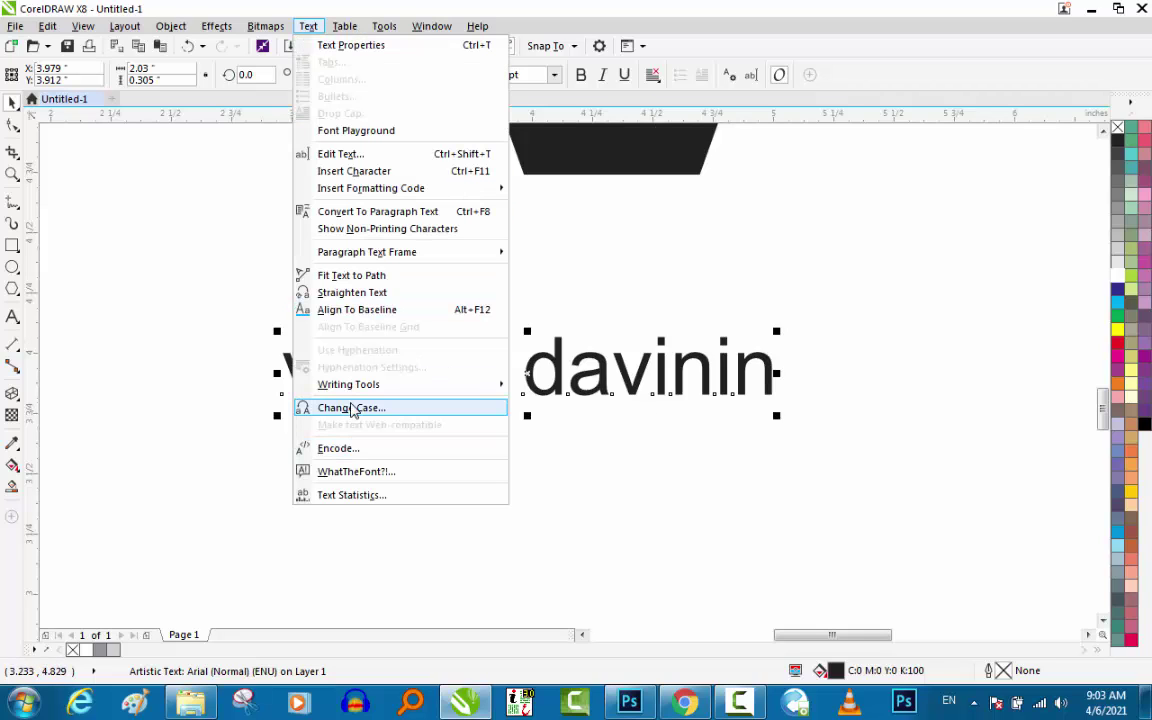
click(350, 407)
click(465, 333)
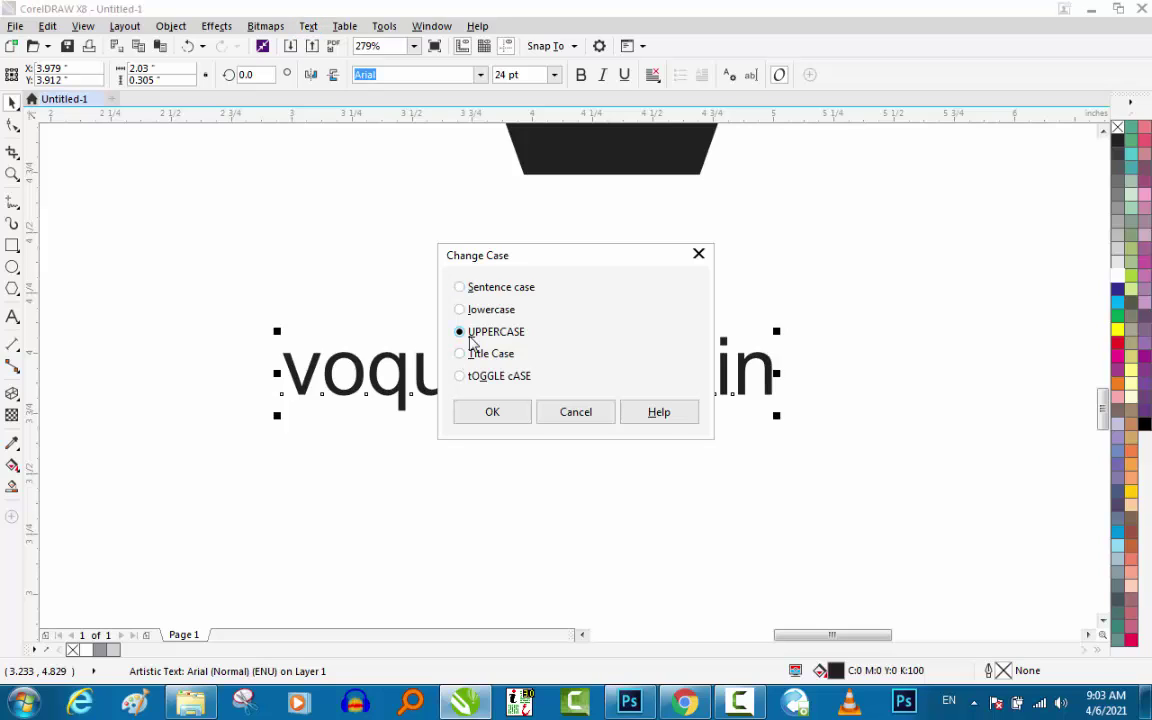
click(484, 428)
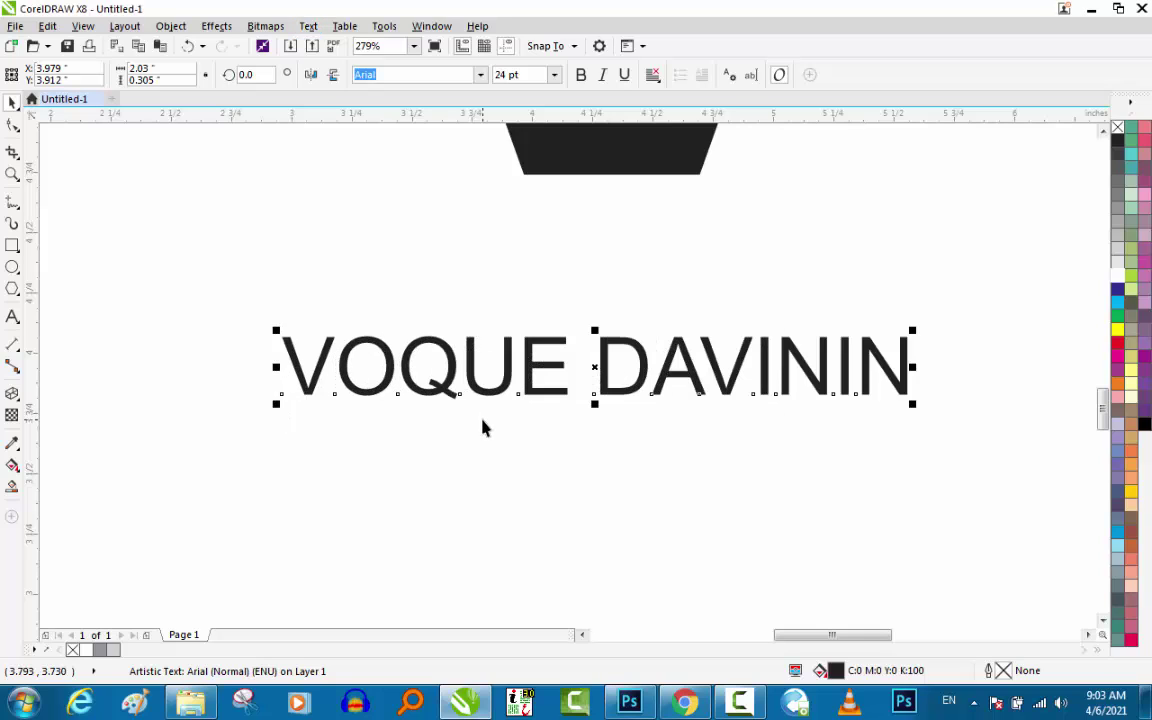
- Make the caption bold and replace the space with a line break, putting DAVININ on line two
click(581, 75)
click(577, 415)
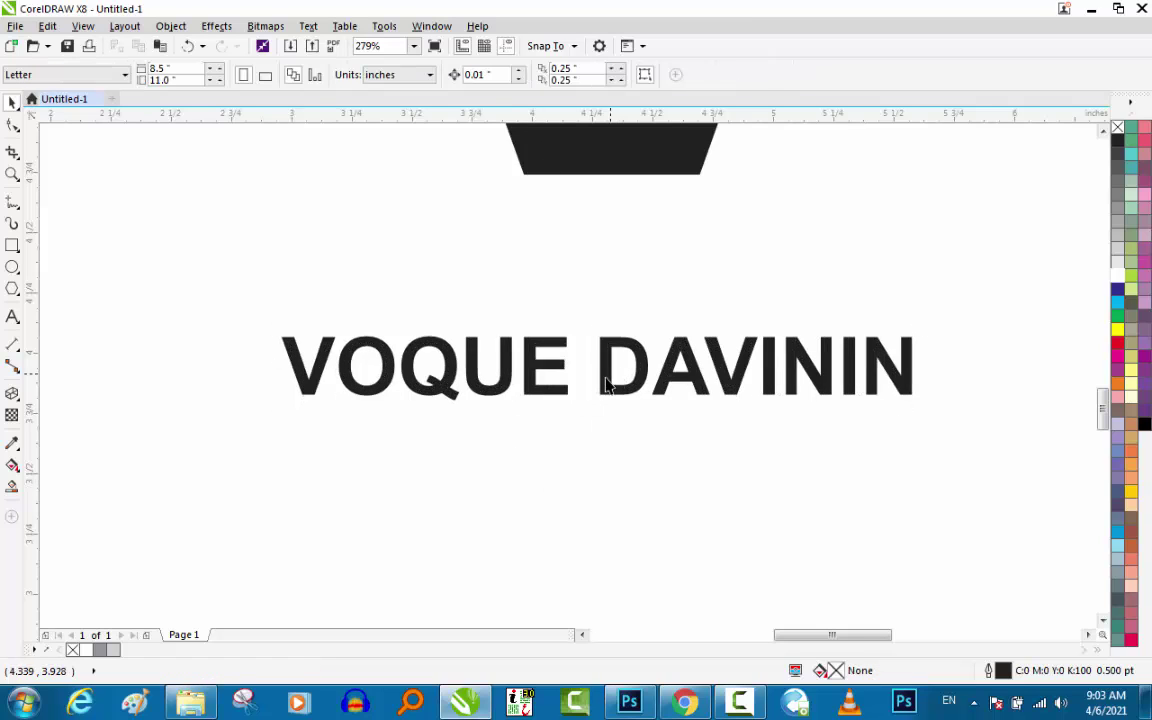
double_click(601, 375)
click(598, 370)
key(BackSpace)
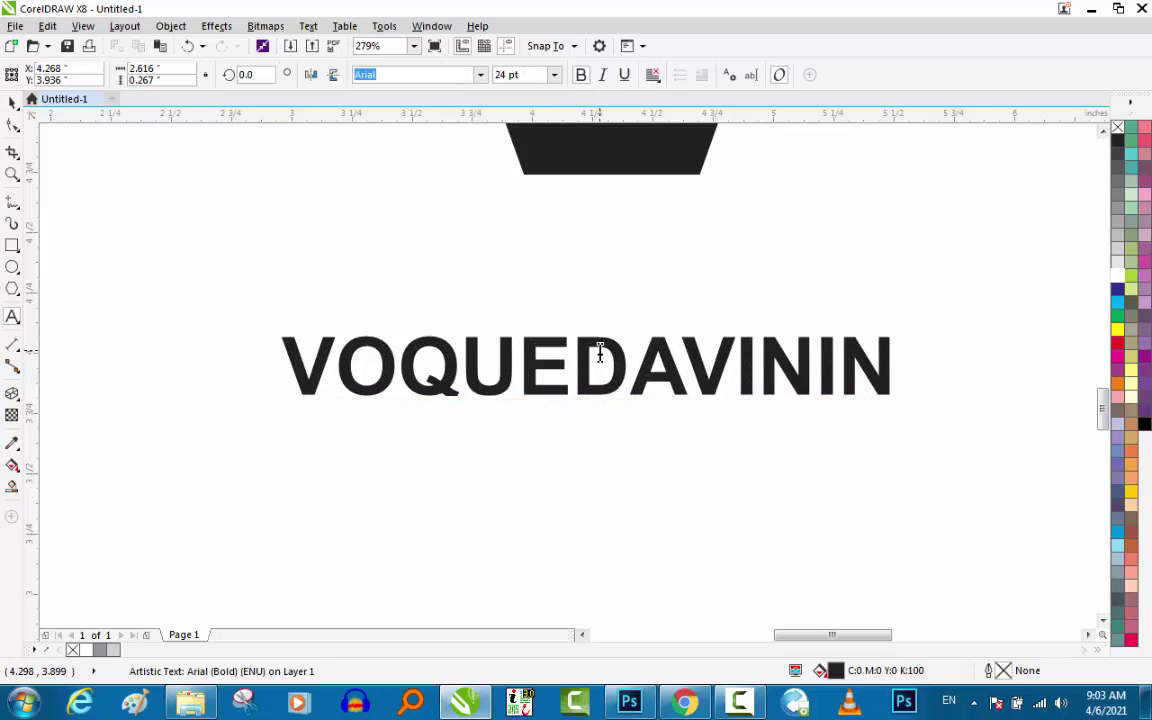
key(Return)
key(ctrl+space)
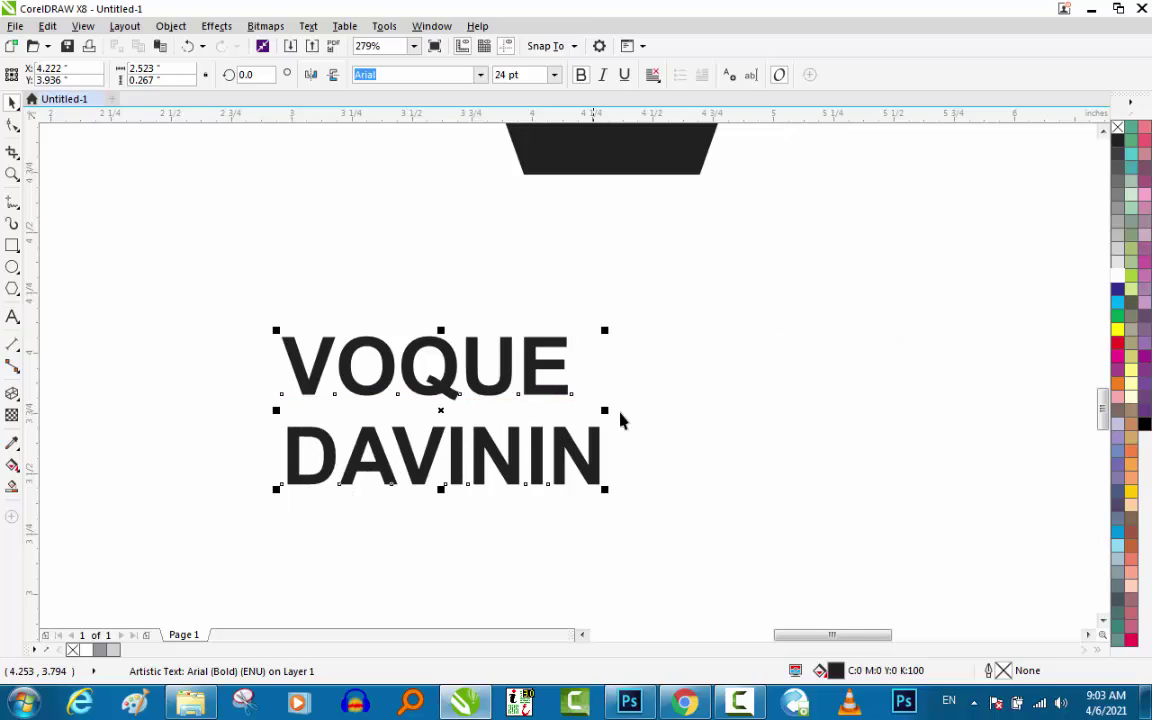
click(640, 392)
click(540, 385)
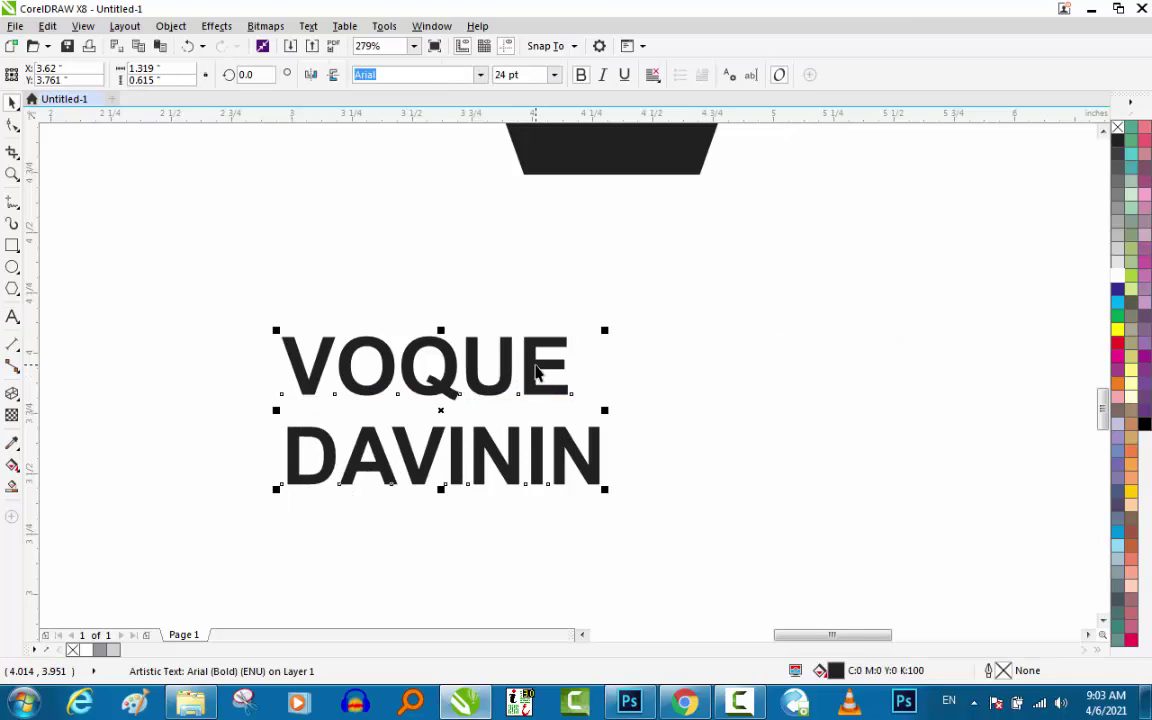
double_click(540, 380)
key(ctrl+space)
- Move the two-line text up and break it apart into separate VOQUE and DAVININ objects
drag(540, 373, 530, 333)
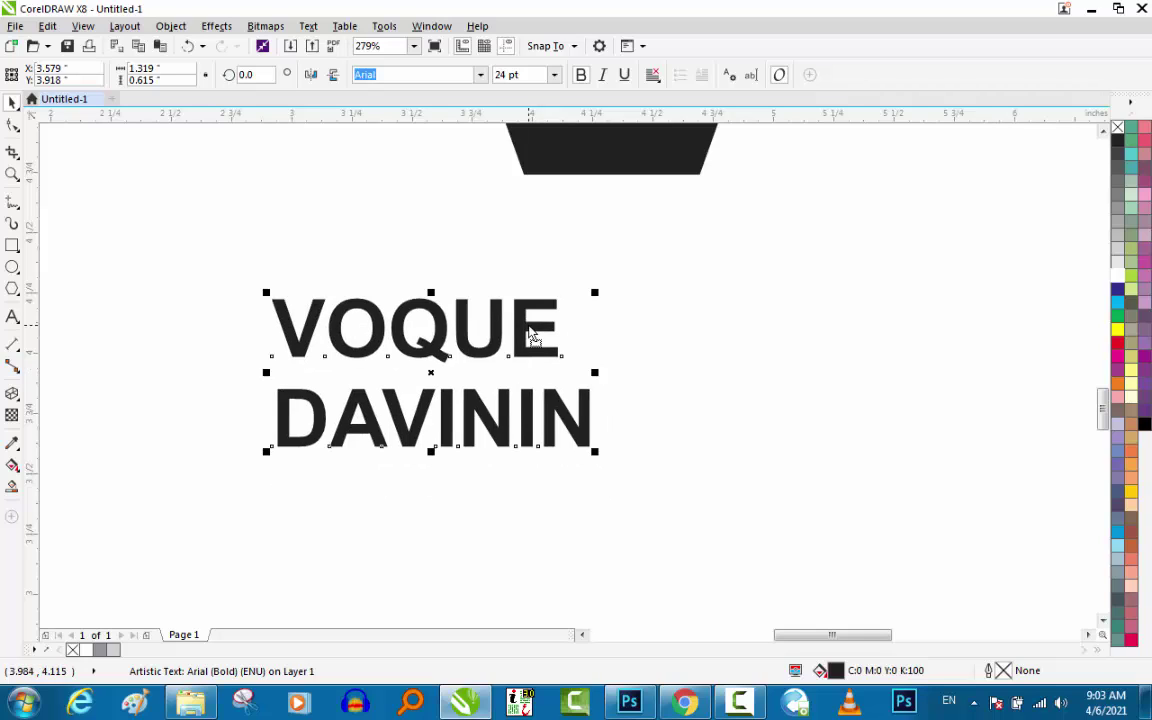
key(ctrl+k)
click(530, 333)
click(751, 380)
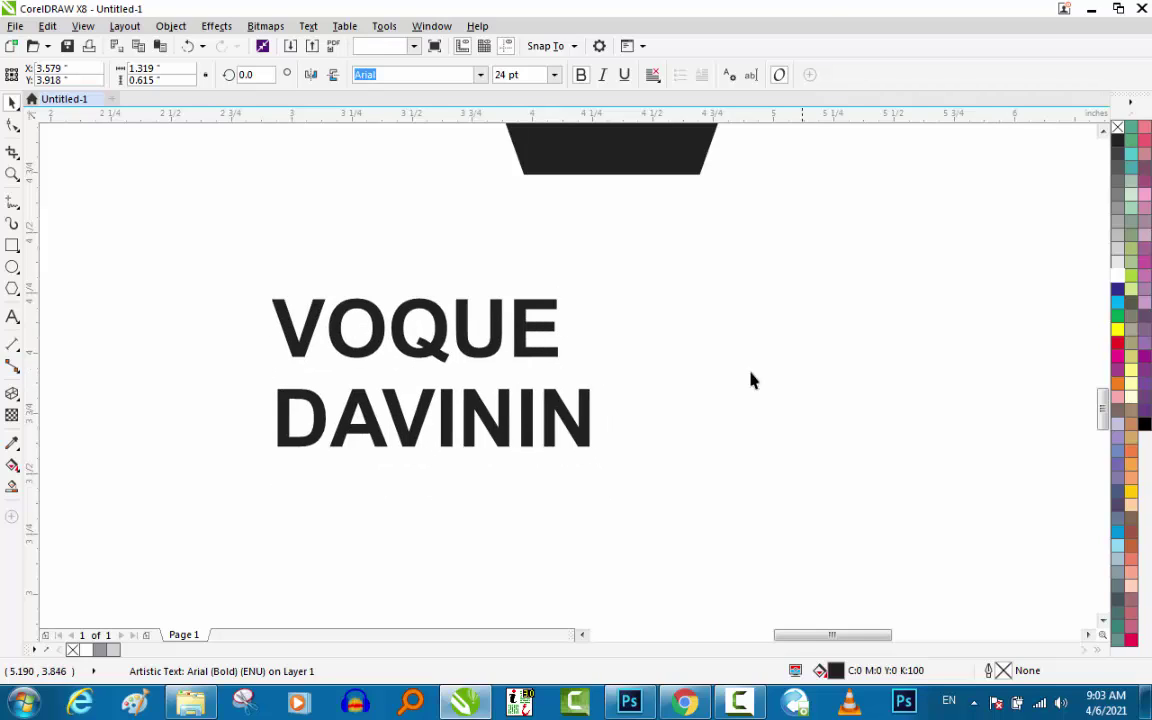
click(547, 333)
scroll(547, 333, down, 2)
- Move VOQUE beside the V's left arm and set its font size to 48 pt
key(F4)
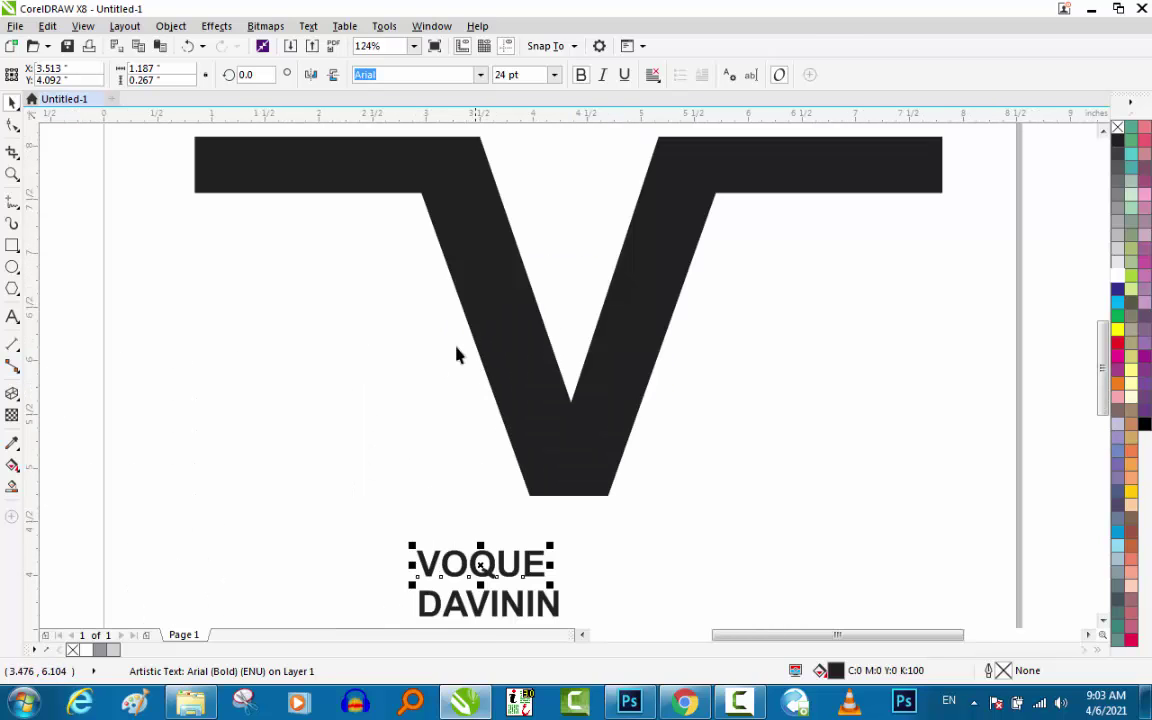
drag(478, 580, 285, 295)
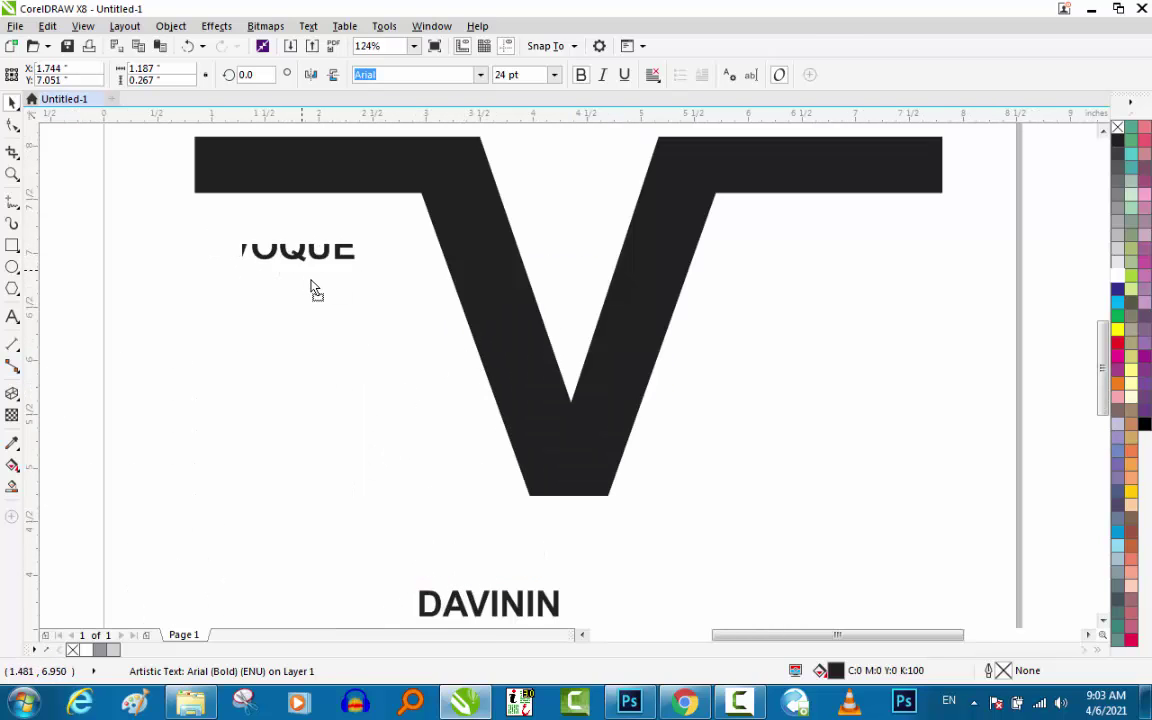
click(353, 302)
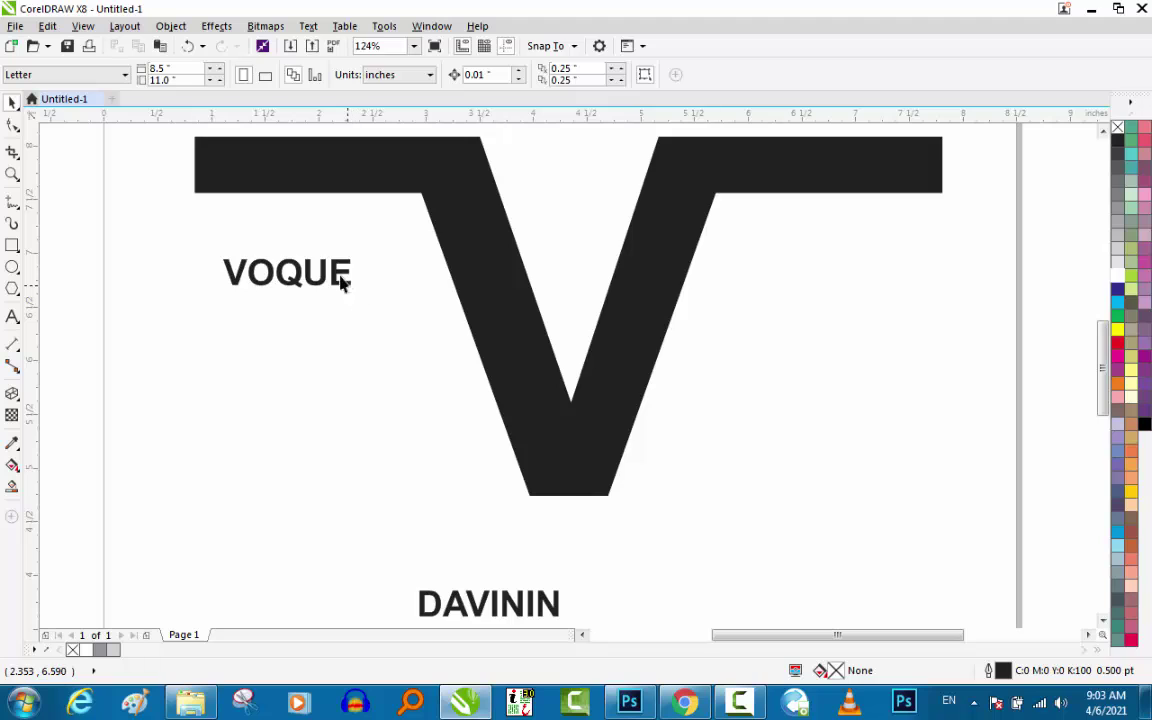
click(340, 283)
drag(357, 292, 418, 357)
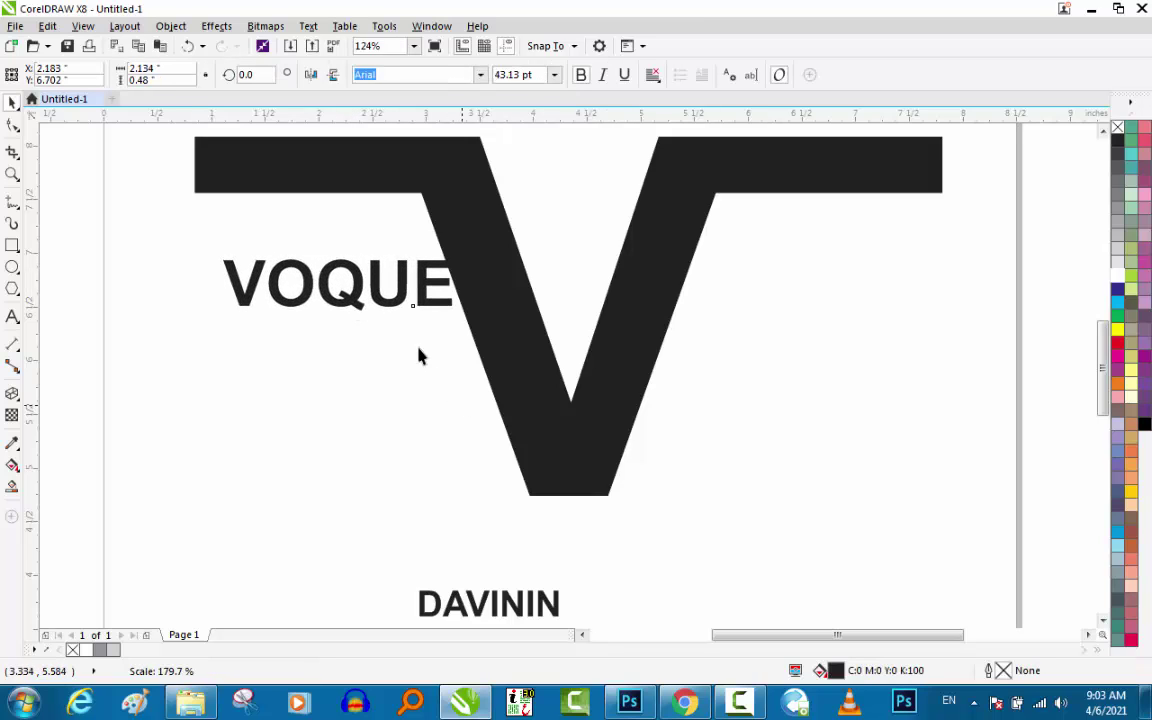
click(378, 292)
drag(378, 292, 355, 267)
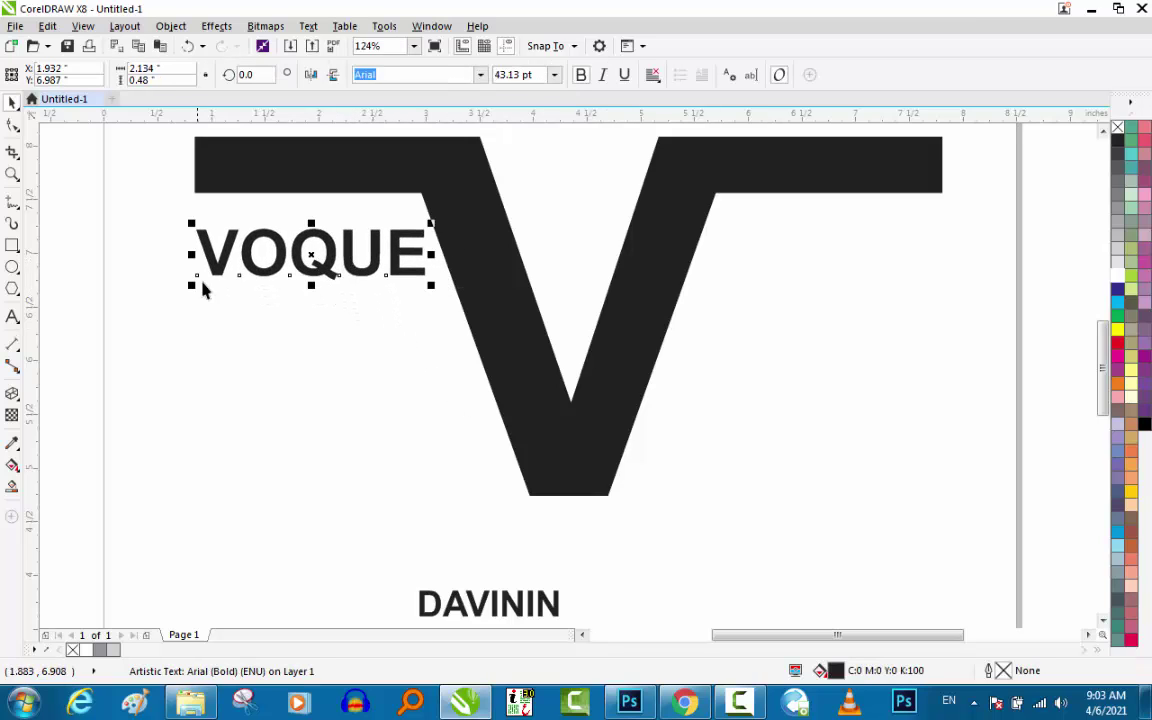
drag(193, 287, 164, 312)
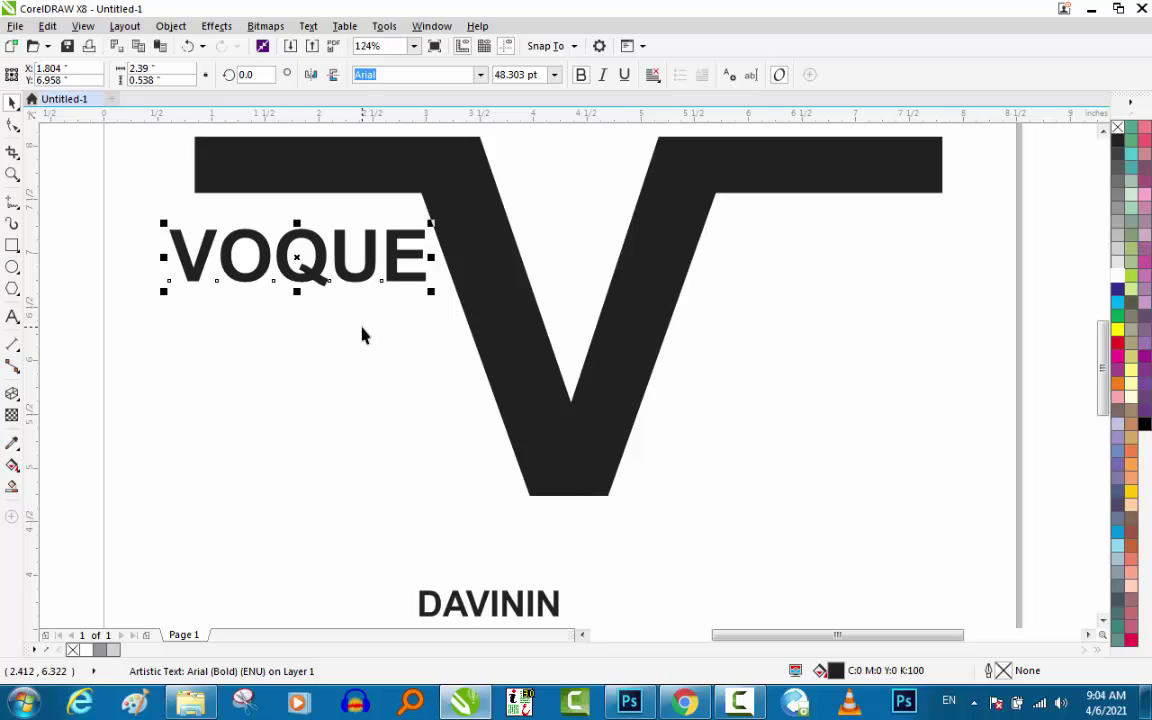
click(510, 74)
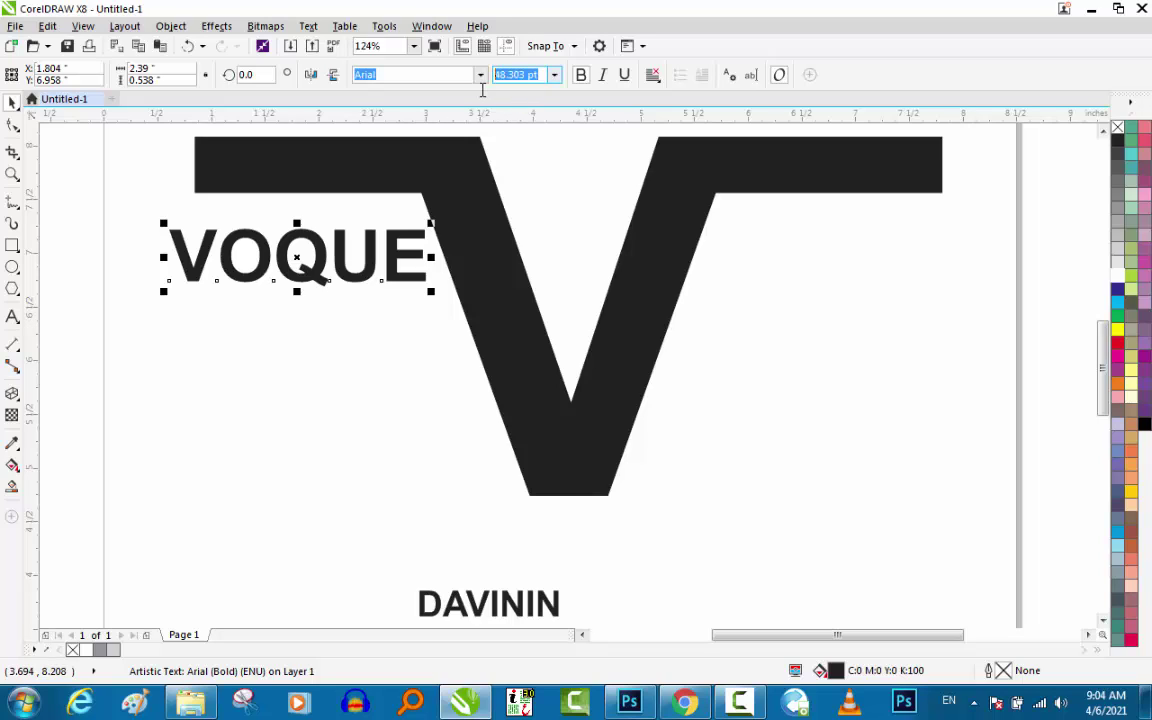
text(48)
key(Return)
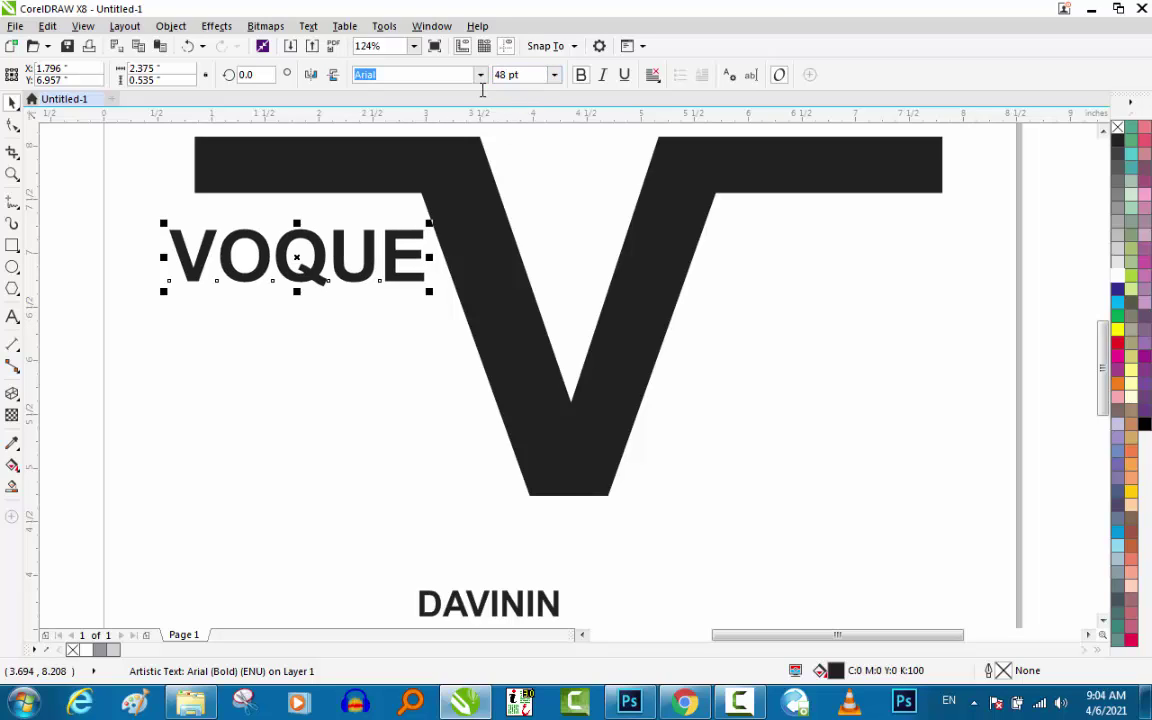
- Set DAVININ's font size to 48 pt
click(486, 604)
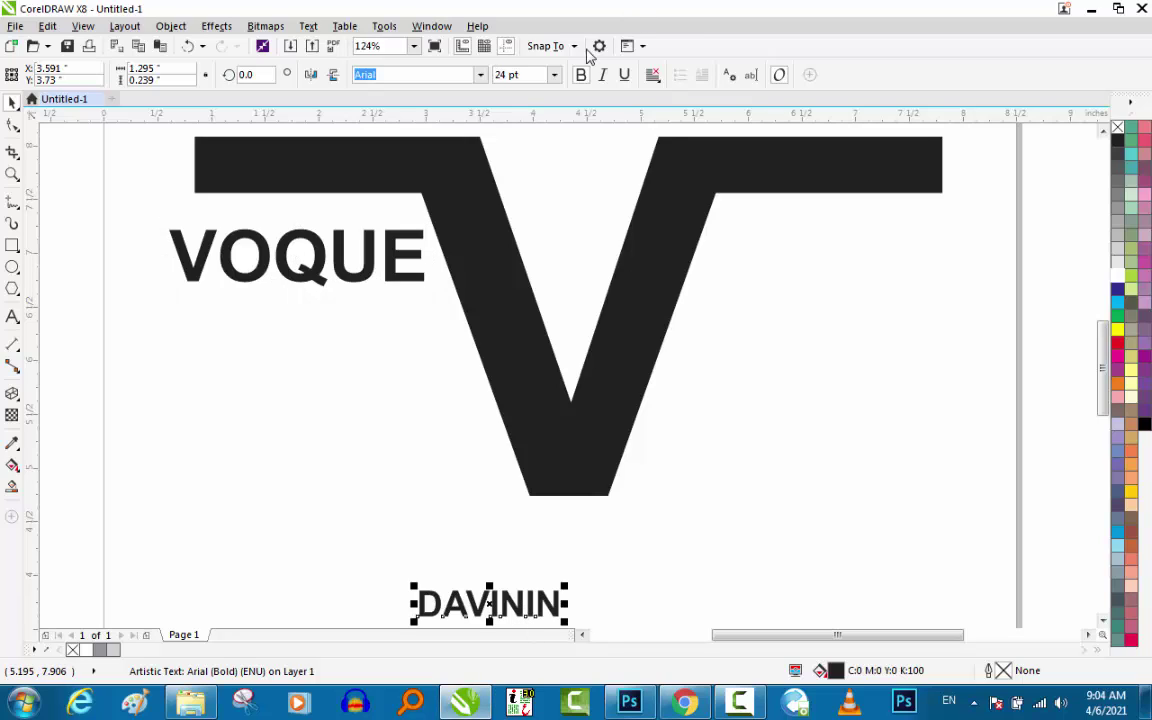
click(515, 74)
text(48)
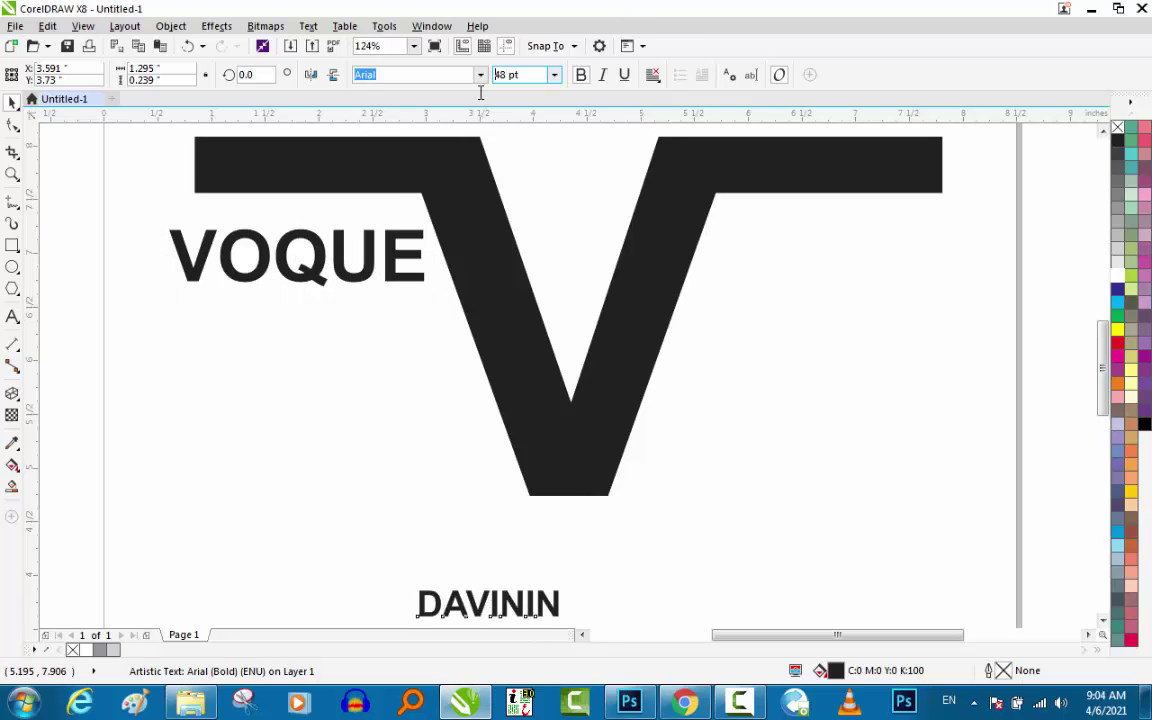
key(Return)
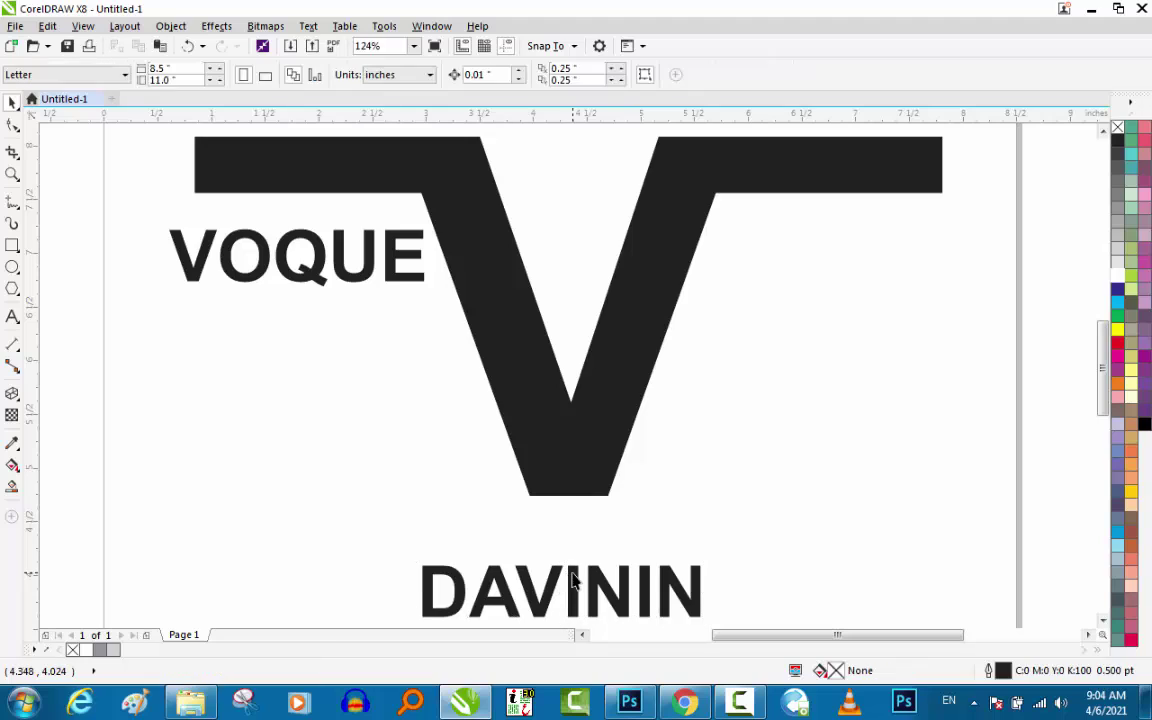
- Place DAVININ level with VOQUE against the V's right arm, narrowed to about 93%
drag(565, 580, 904, 252)
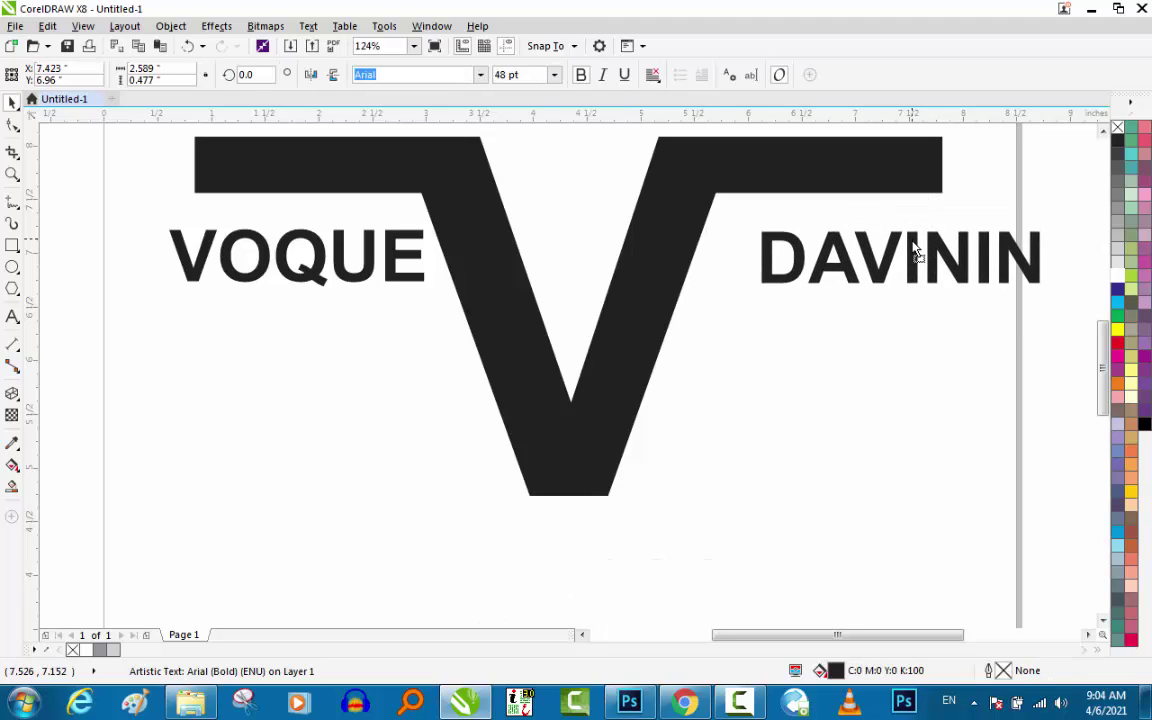
shift+click(325, 257)
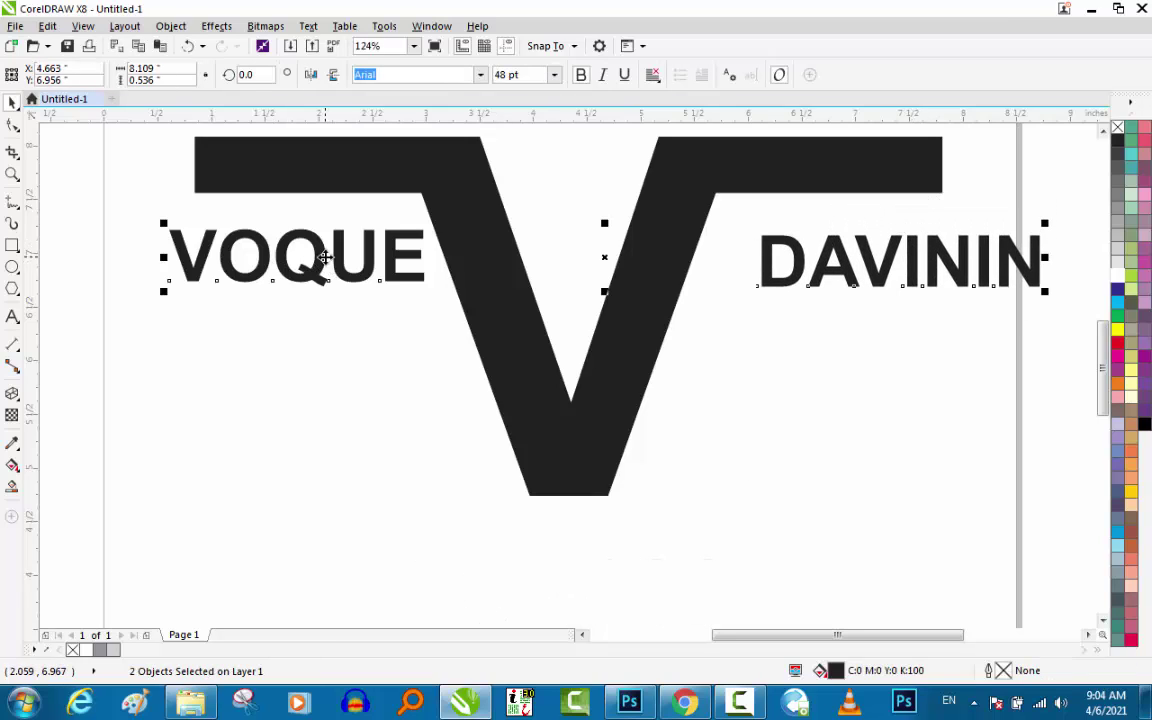
key(e)
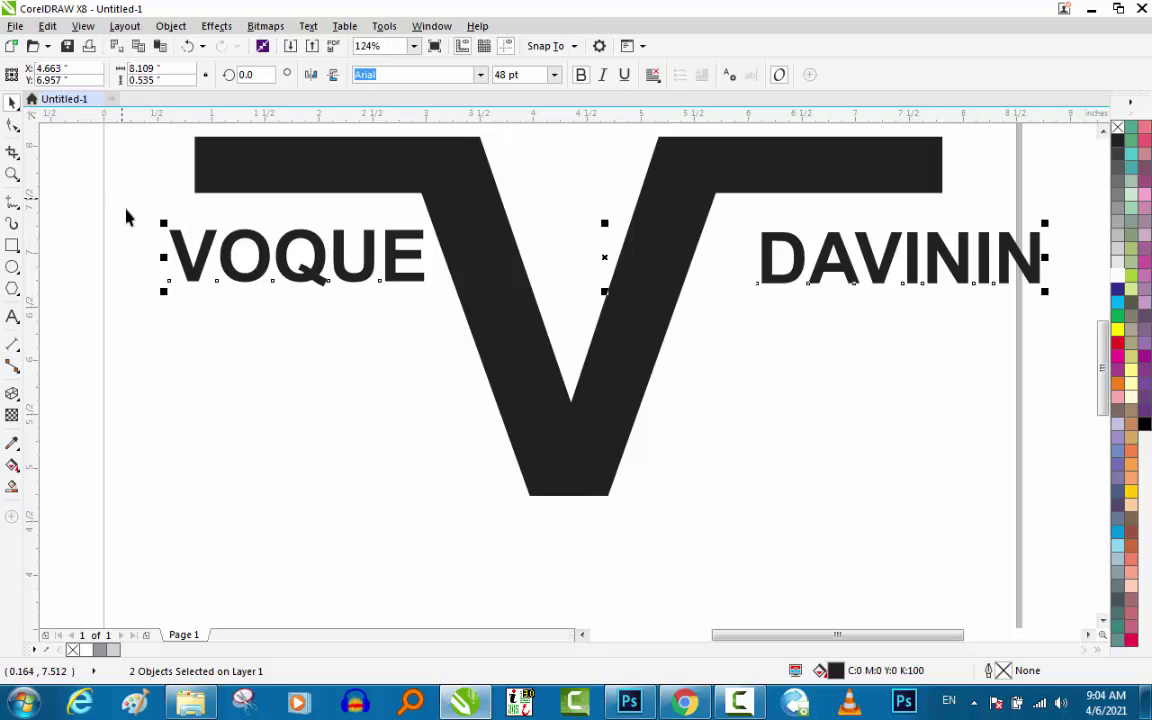
click(914, 335)
mouse_move(900, 245)
mouse_down()
mouse_move(927, 268)
mouse_move(910, 268)
mouse_up()
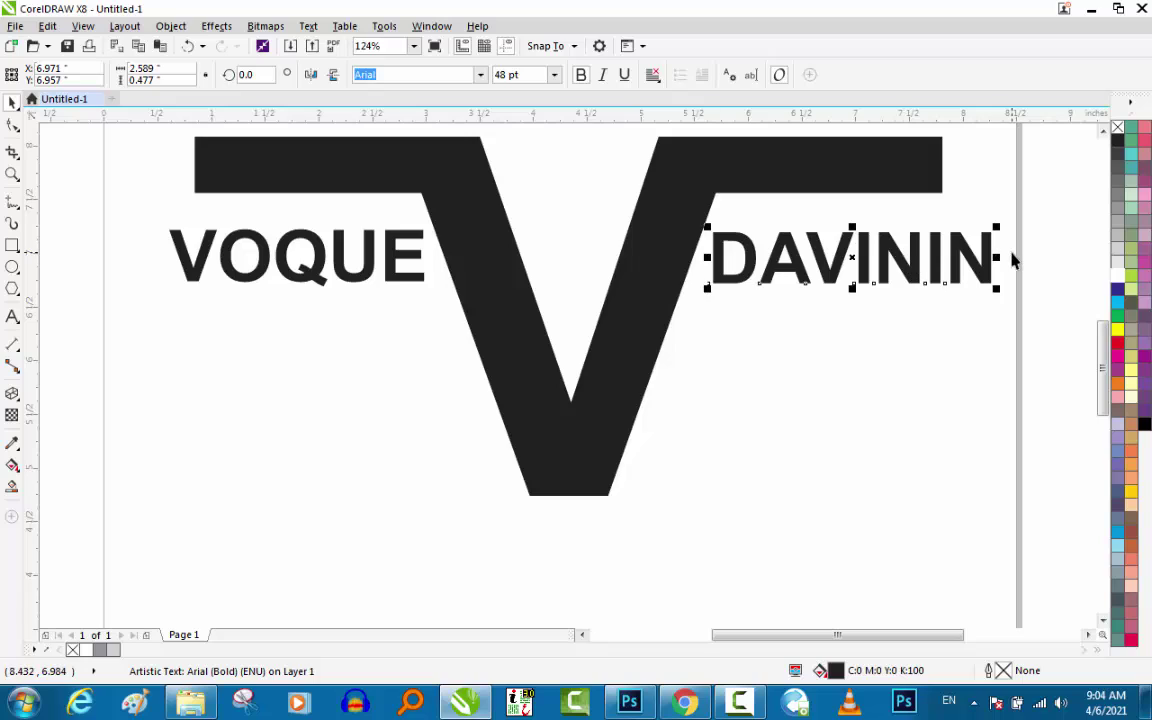
mouse_move(999, 257)
mouse_down()
mouse_move(990, 259)
mouse_move(1003, 262)
mouse_up()
key(ctrl+z)
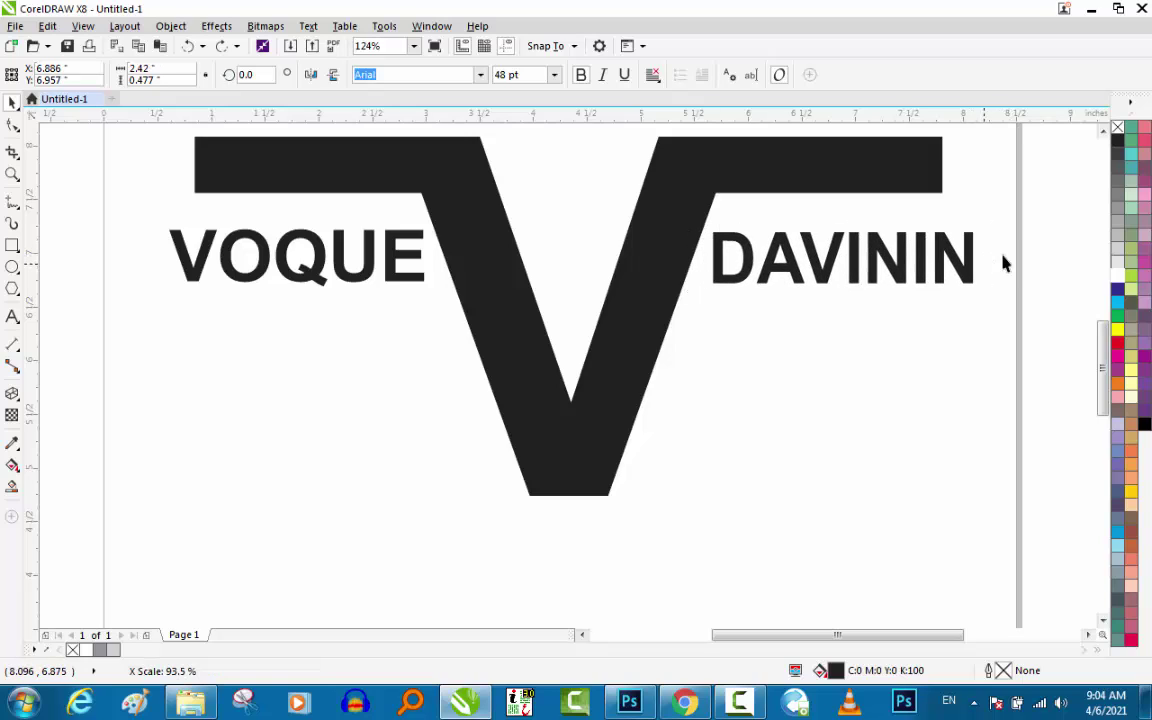
key(Escape)
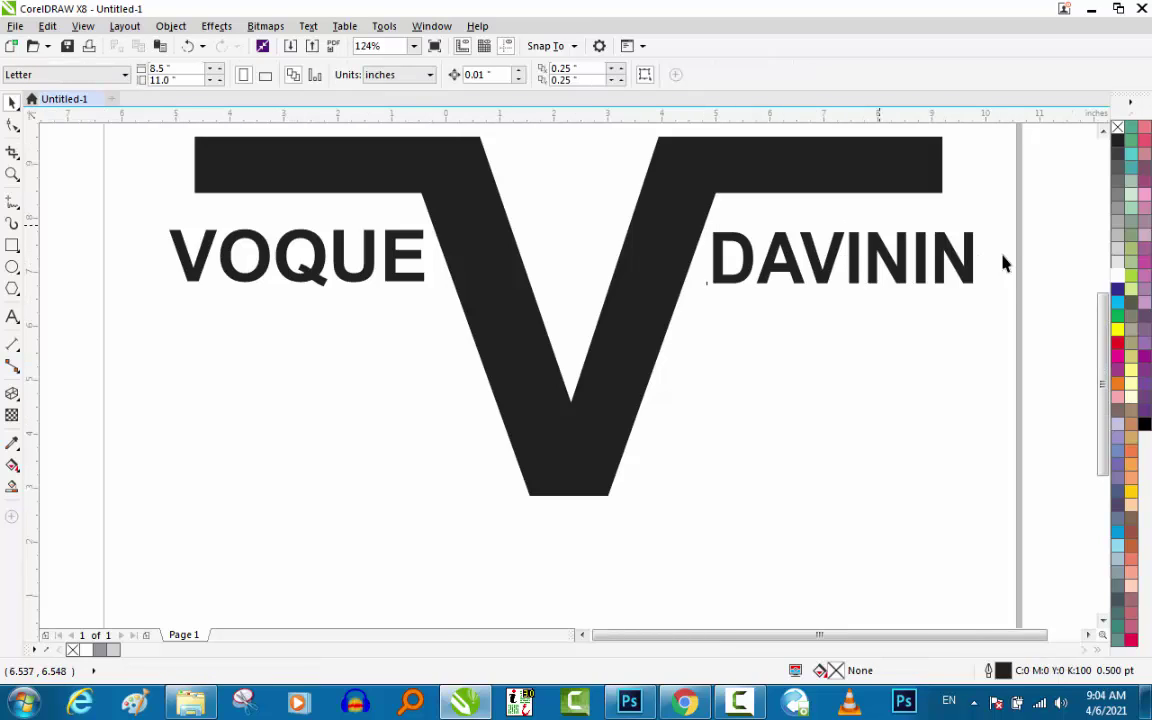
key(F3)
- Draw a straight freehand line beneath VOQUE
scroll(1005, 263, up, 2)
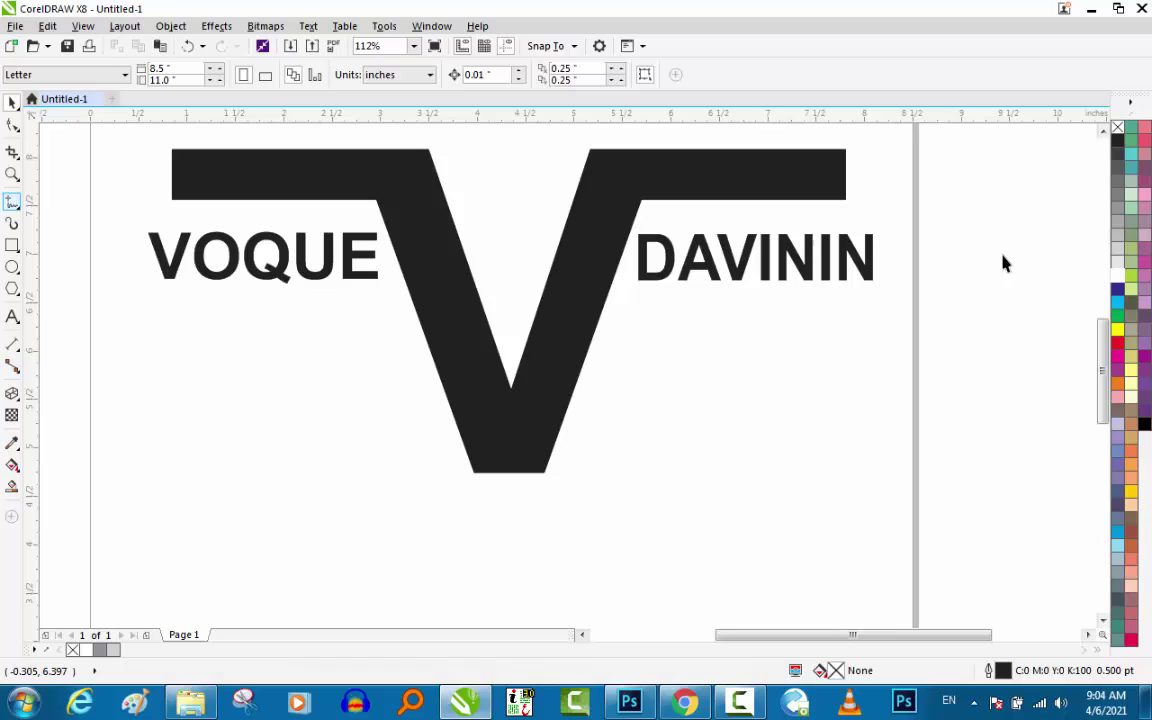
key(F5)
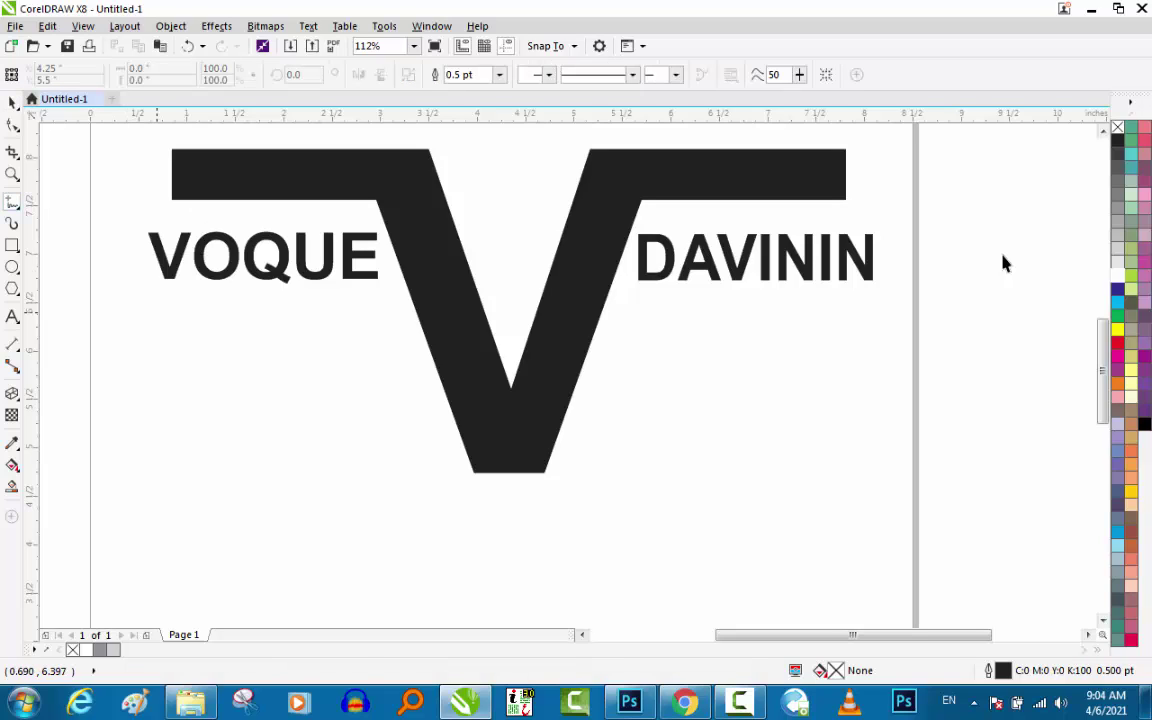
click(156, 312)
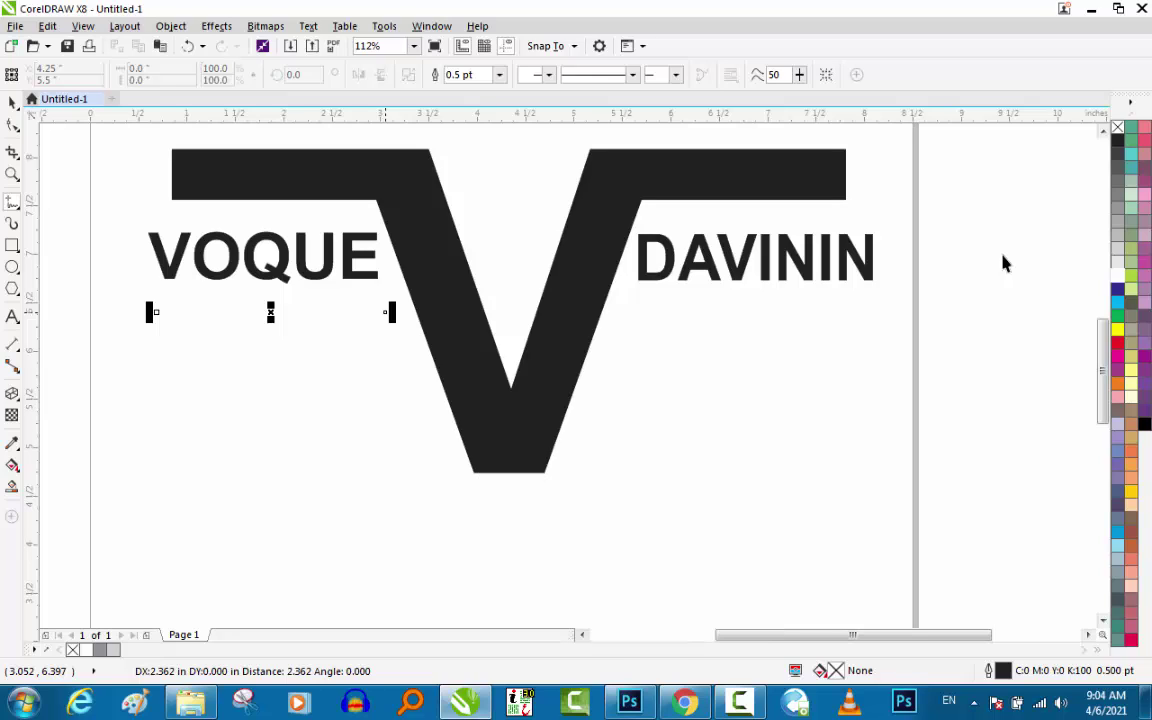
mouse_move(464, 702)
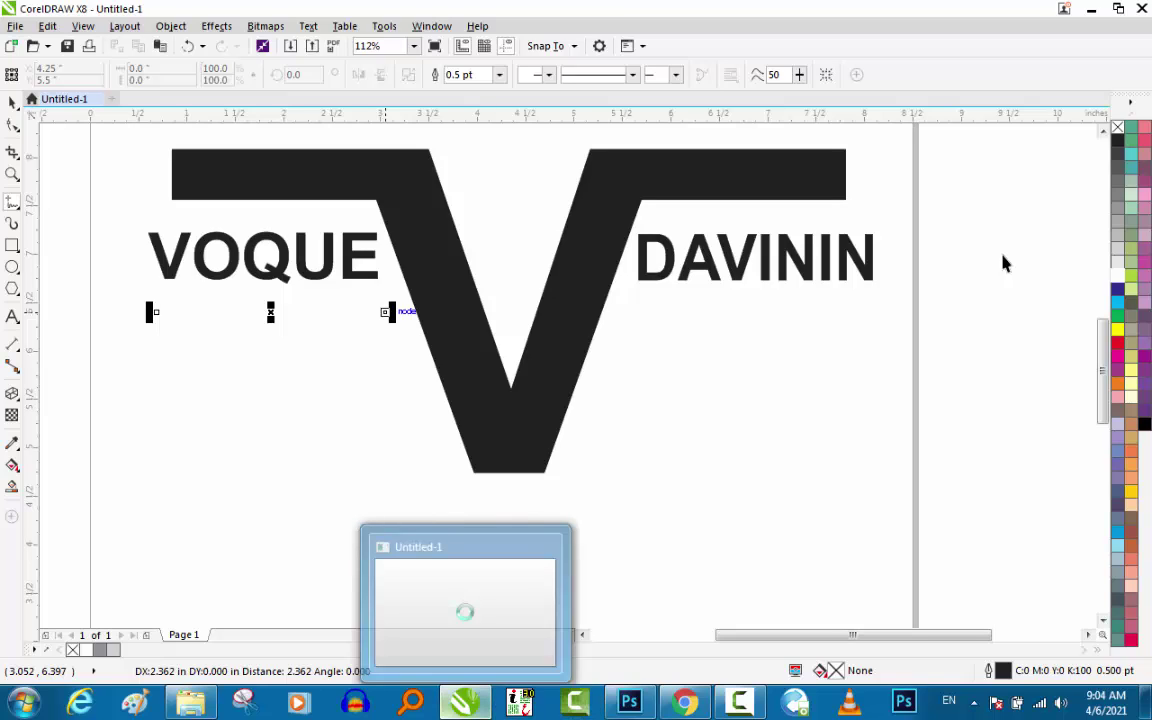
click(1005, 263)
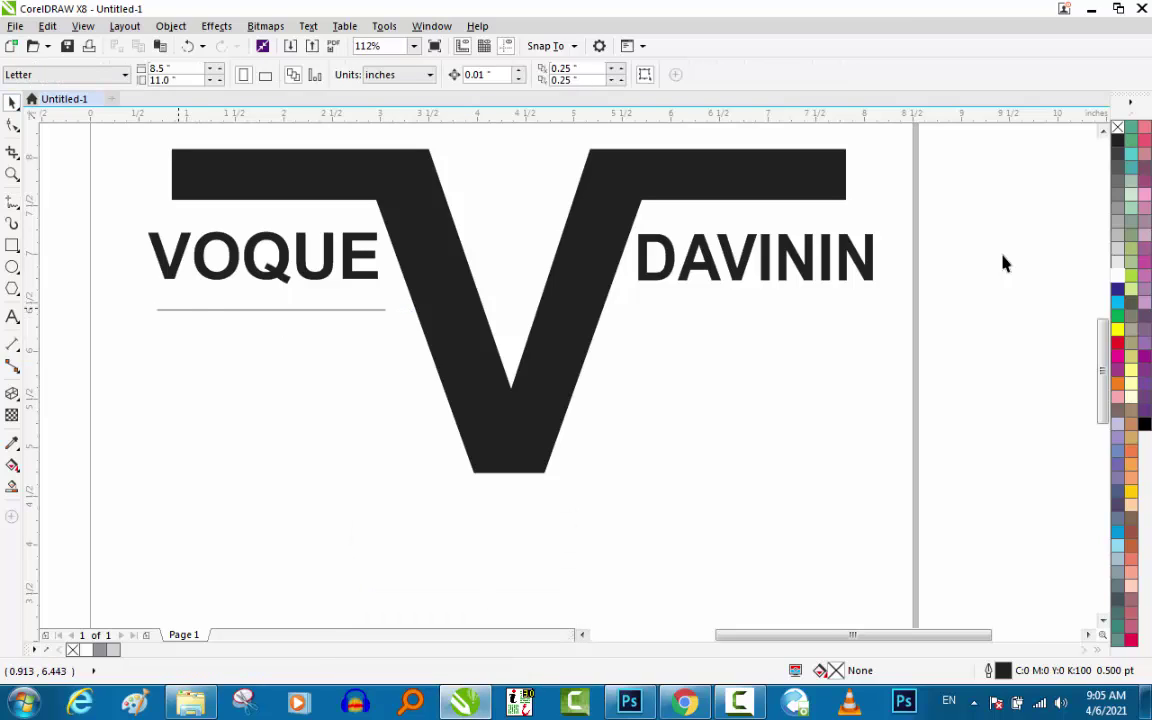
- Nudge the line up closer to VOQUE and open its 0.5 pt Outline Pen settings
click(178, 309)
key(z)
drag(105, 206, 406, 334)
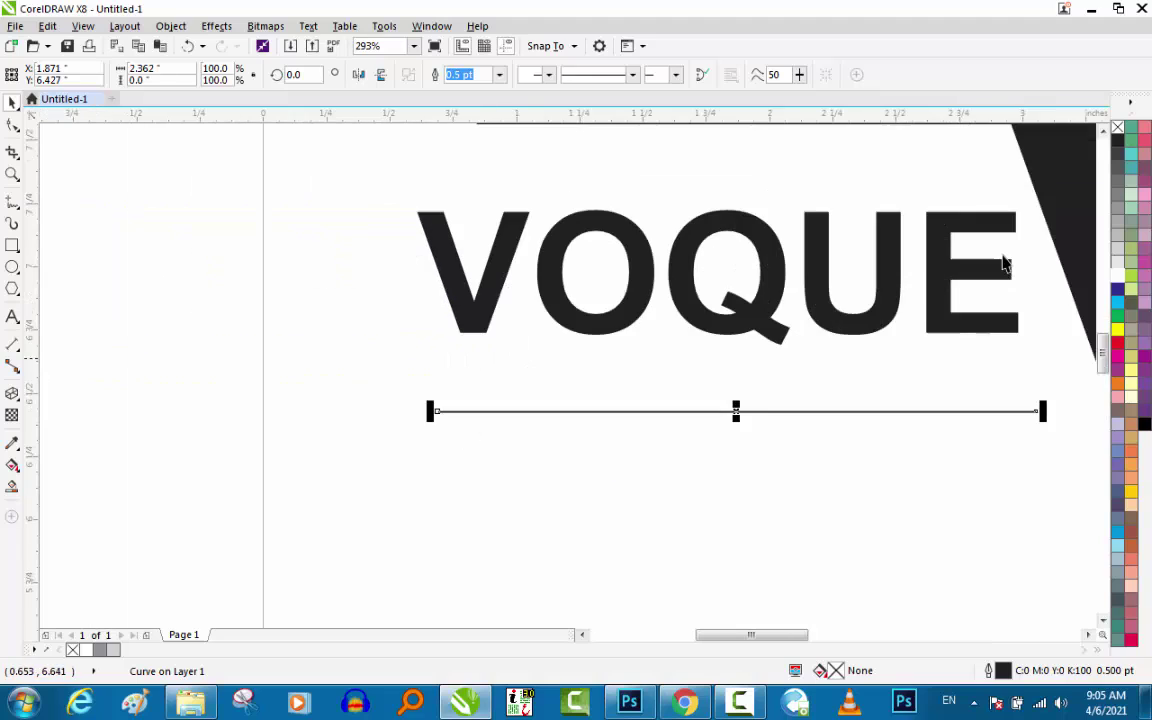
drag(750, 410, 737, 375)
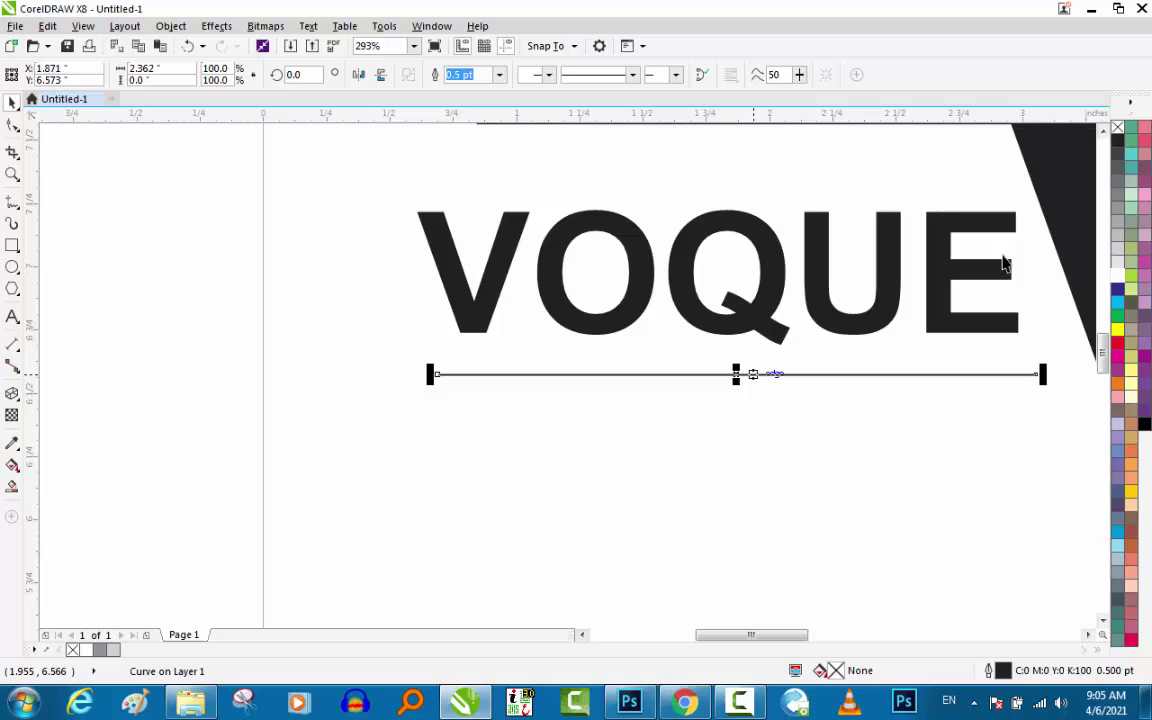
key(F12)
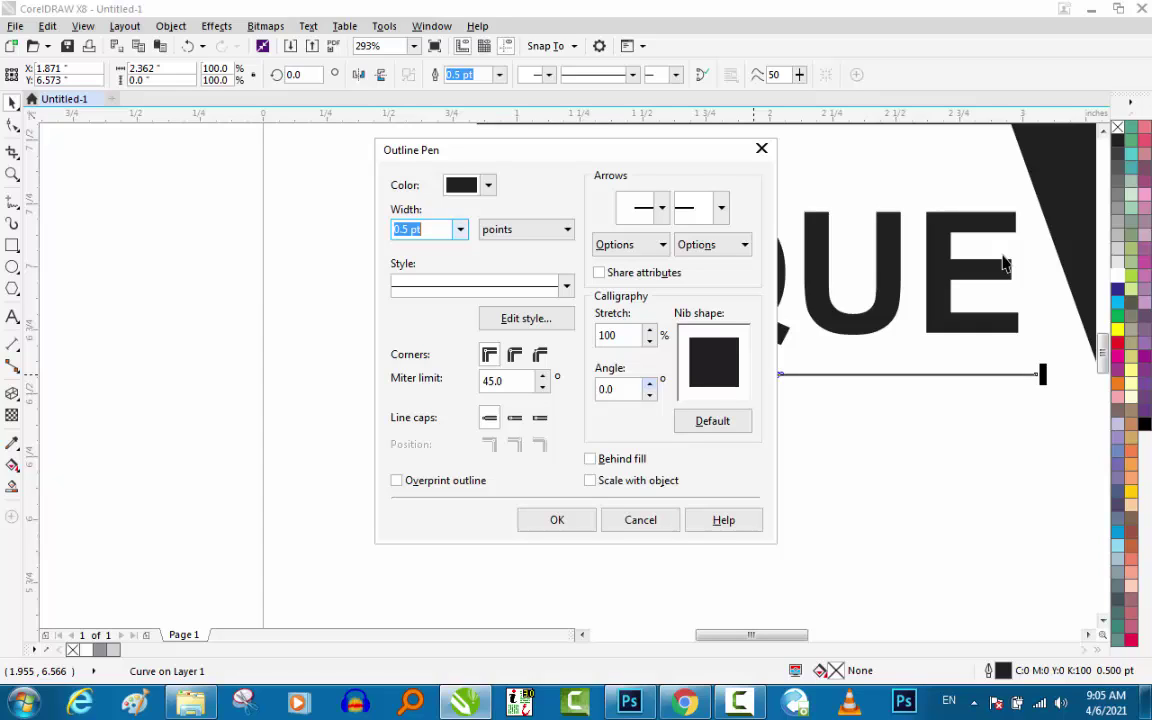
- Set the VOQUE underline's outline width to 4.0 pt
key(alt+Down)
key(Down)
key(Down)
key(Down)
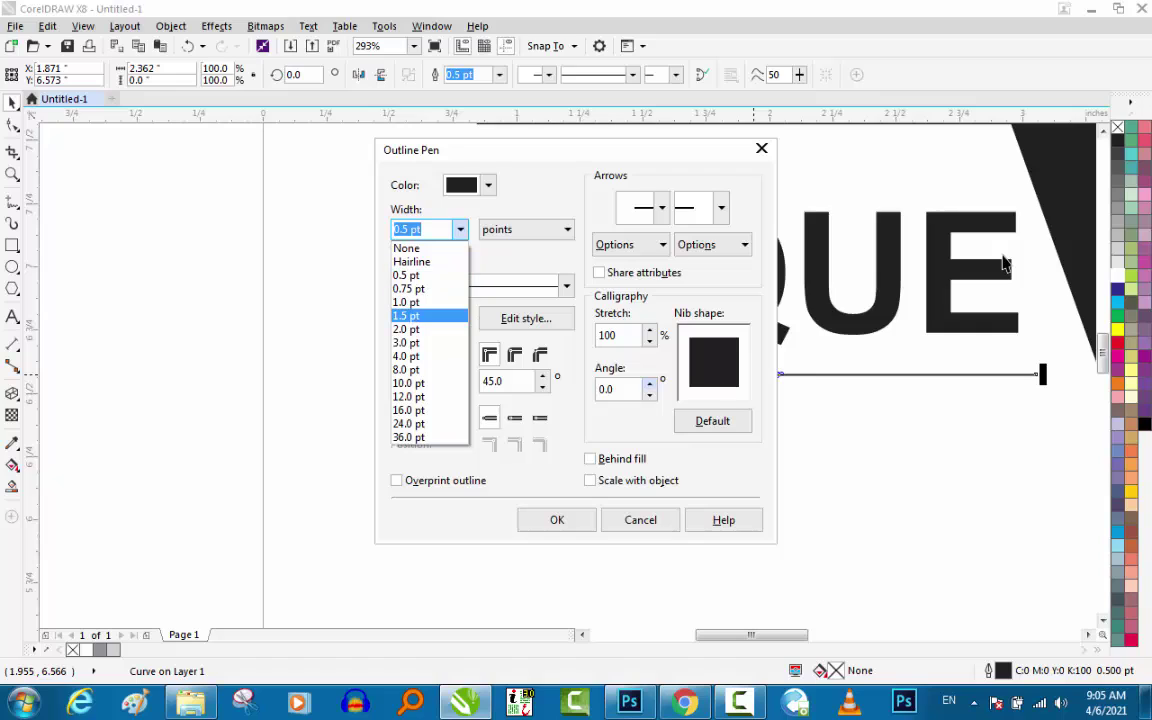
key(Down)
key(Down)
key(Down)
key(Return)
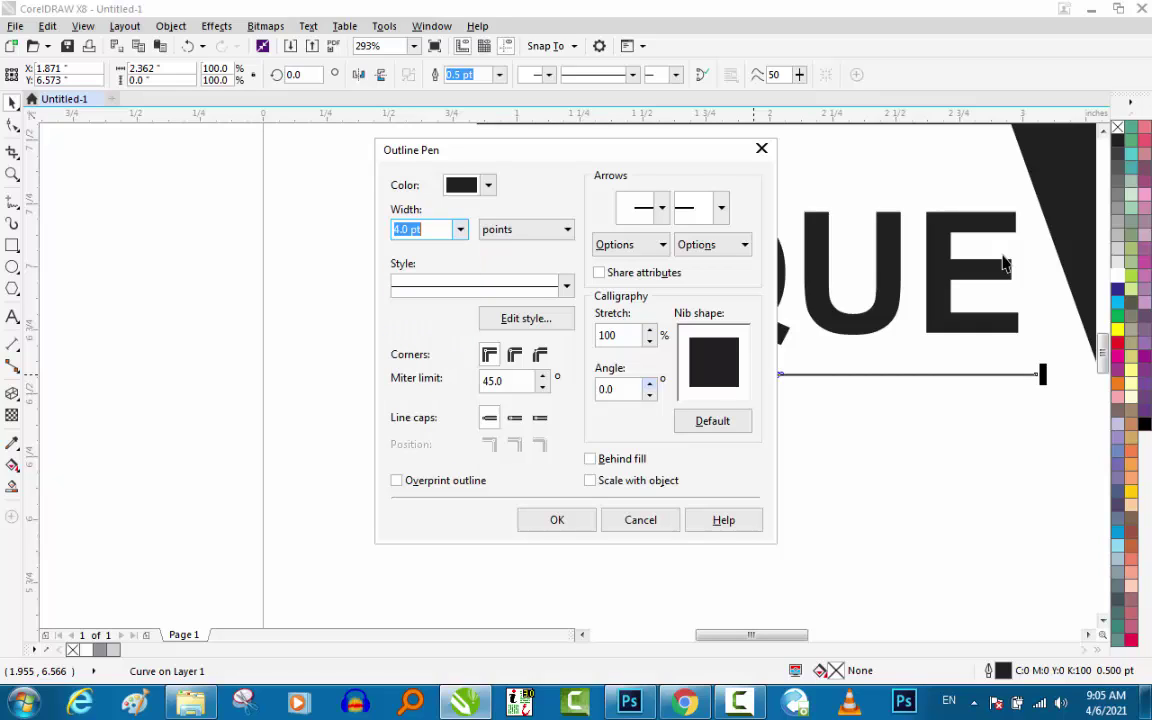
key(Return)
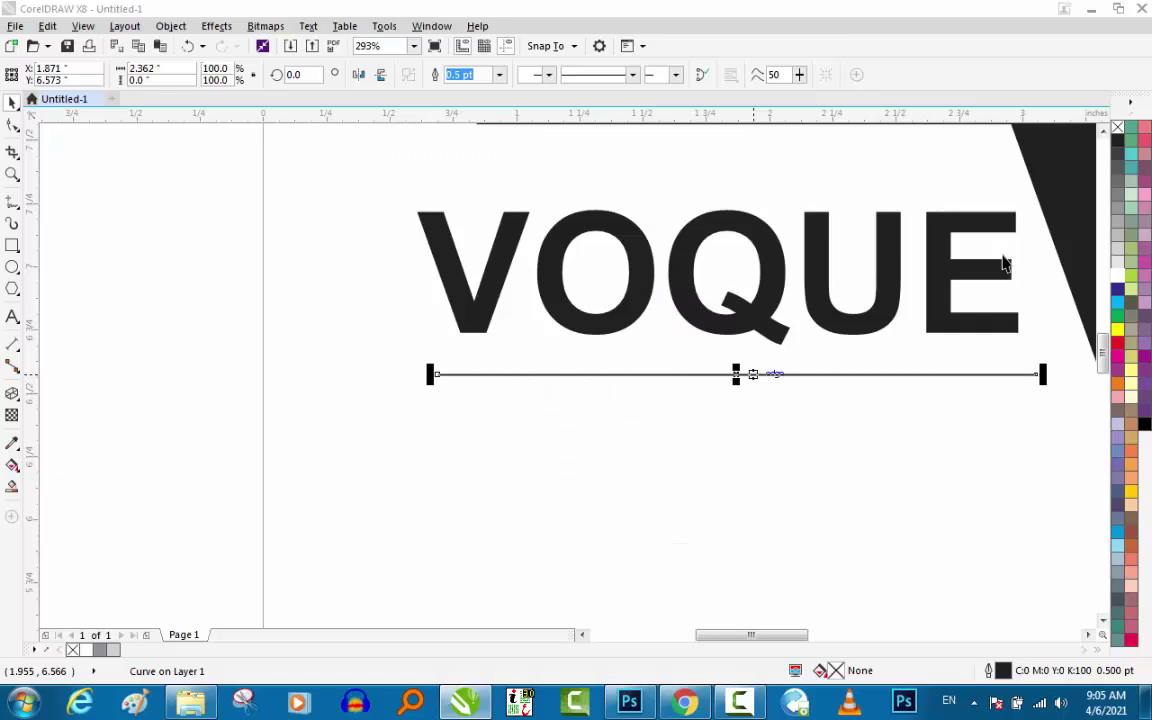
text(4)
key(Return)
key(Escape)
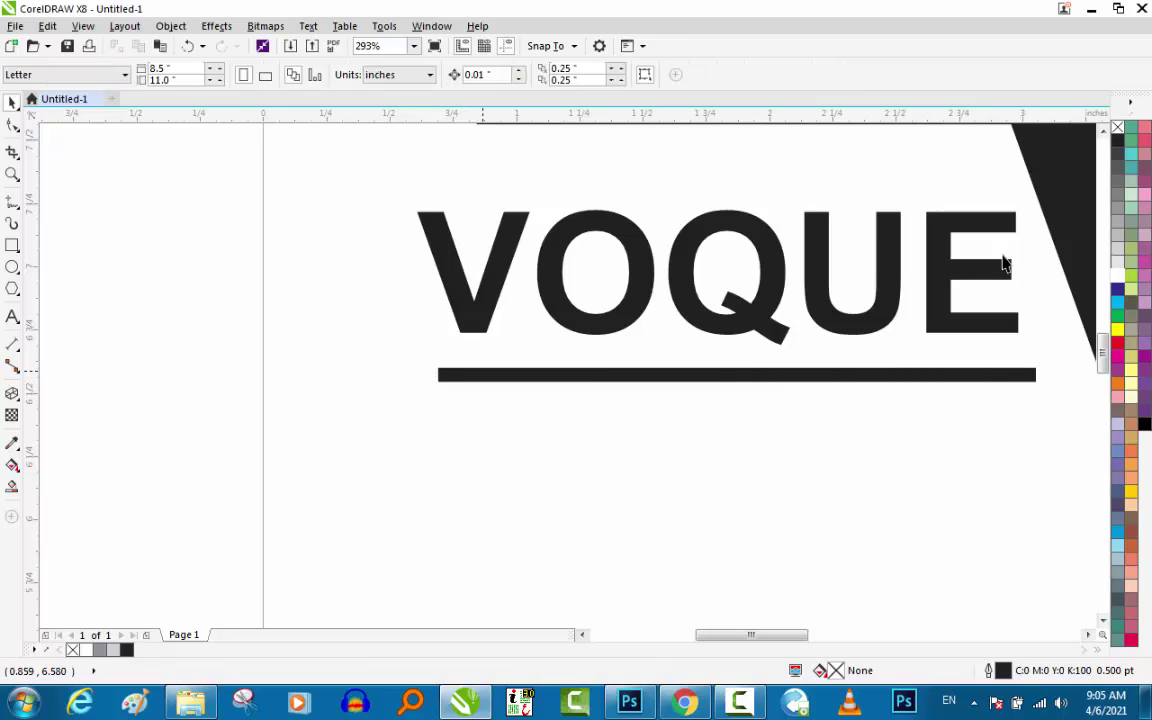
- Place a copy of the 4 pt underline lower down and stretch it further right
key(F3)
key(F3)
key(F4)
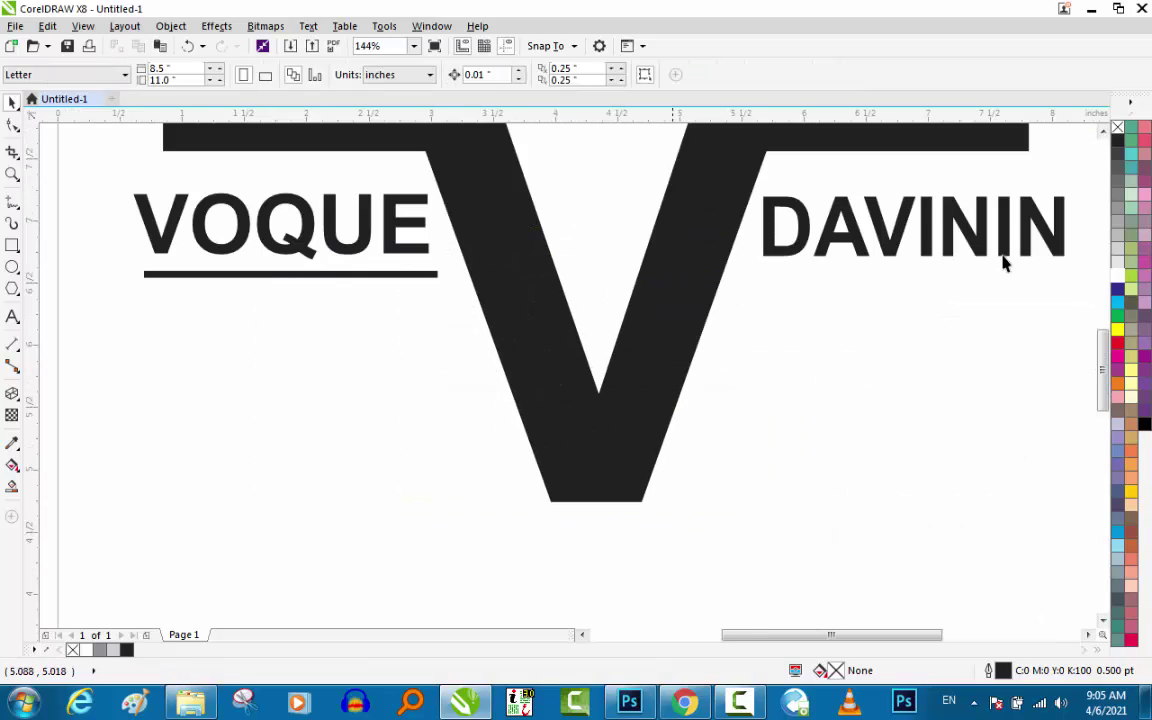
click(300, 274)
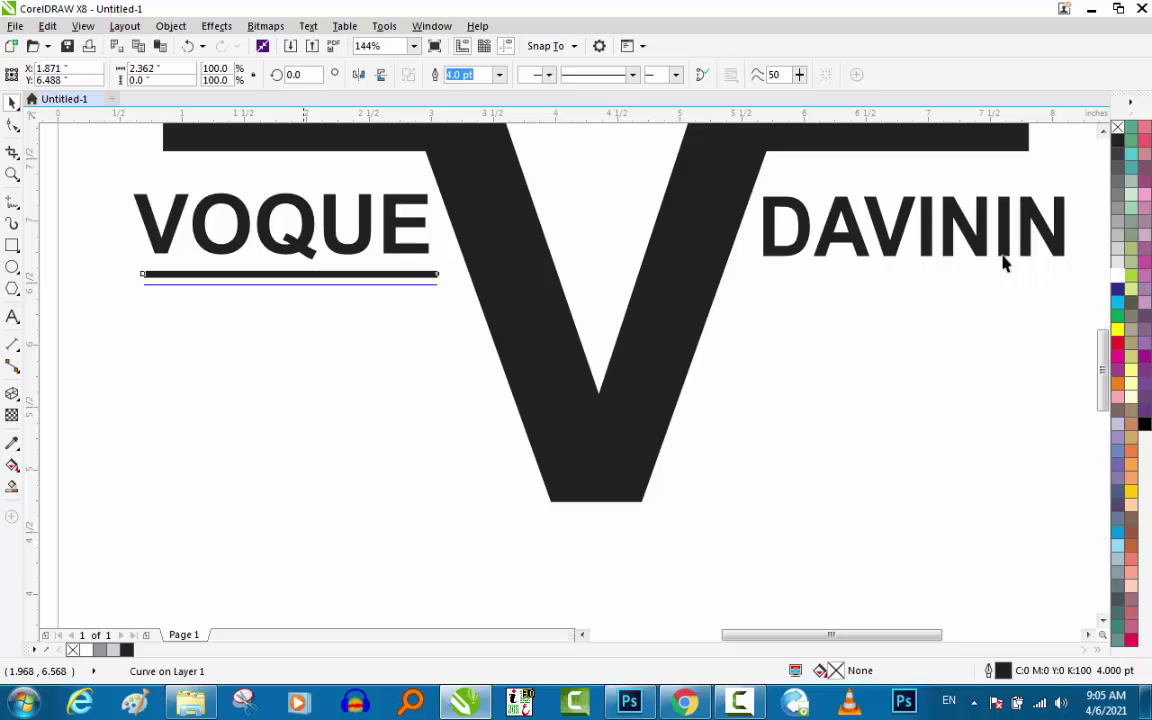
drag(301, 280, 301, 410)
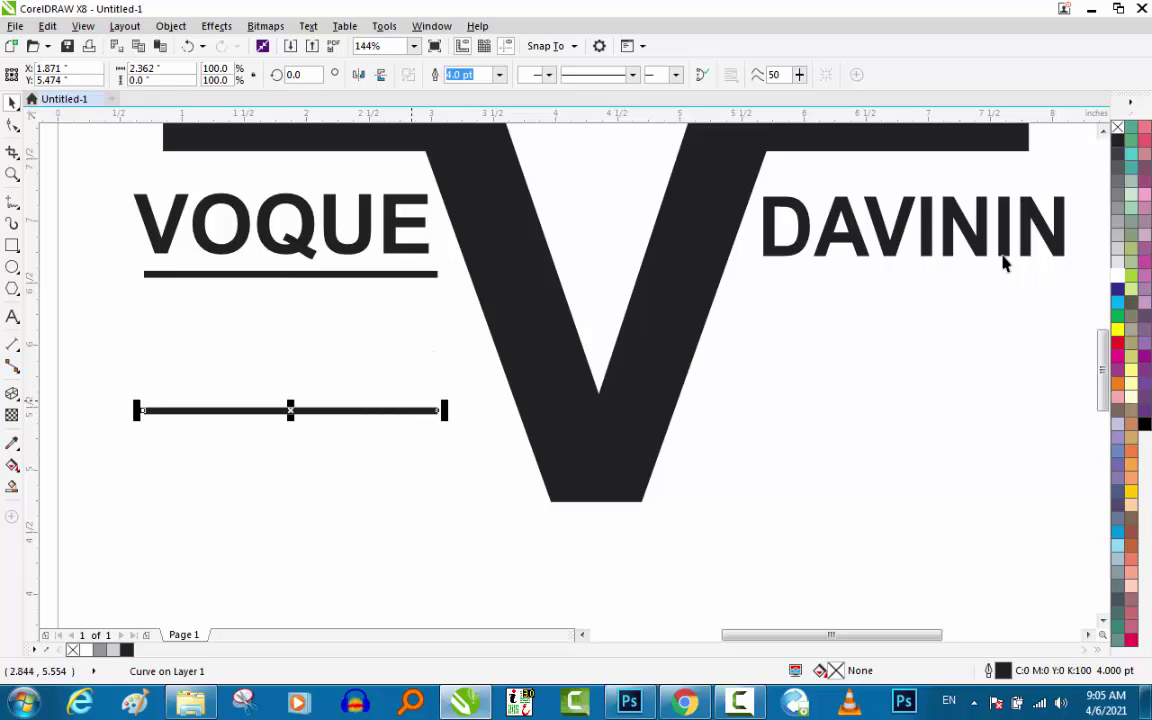
drag(445, 410, 484, 410)
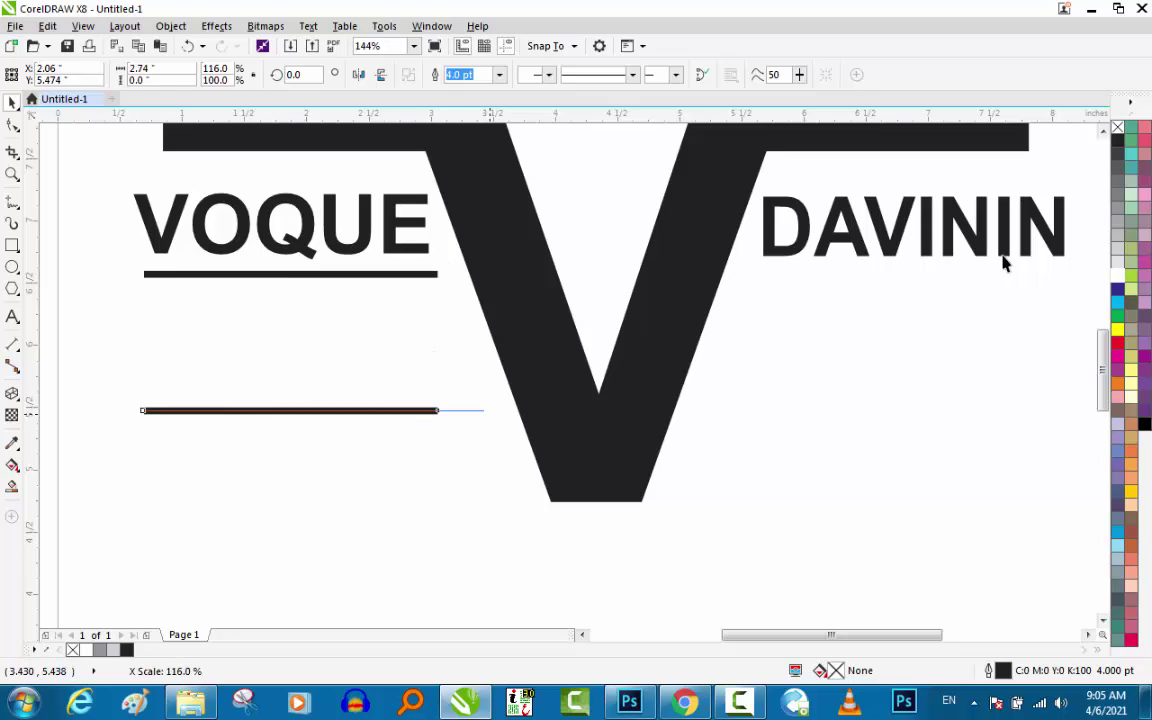
key(Escape)
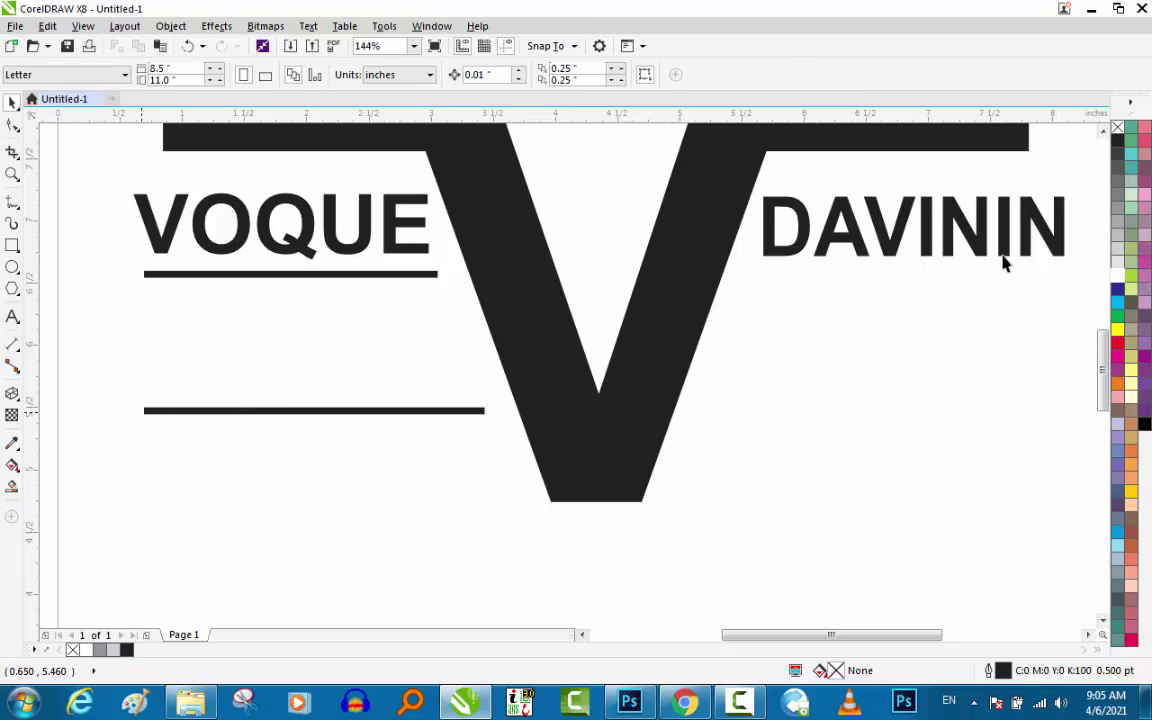
- Trim the lower bar's left end slightly and group both bars under VOQUE
click(150, 410)
drag(134, 410, 314, 410)
key(Escape)
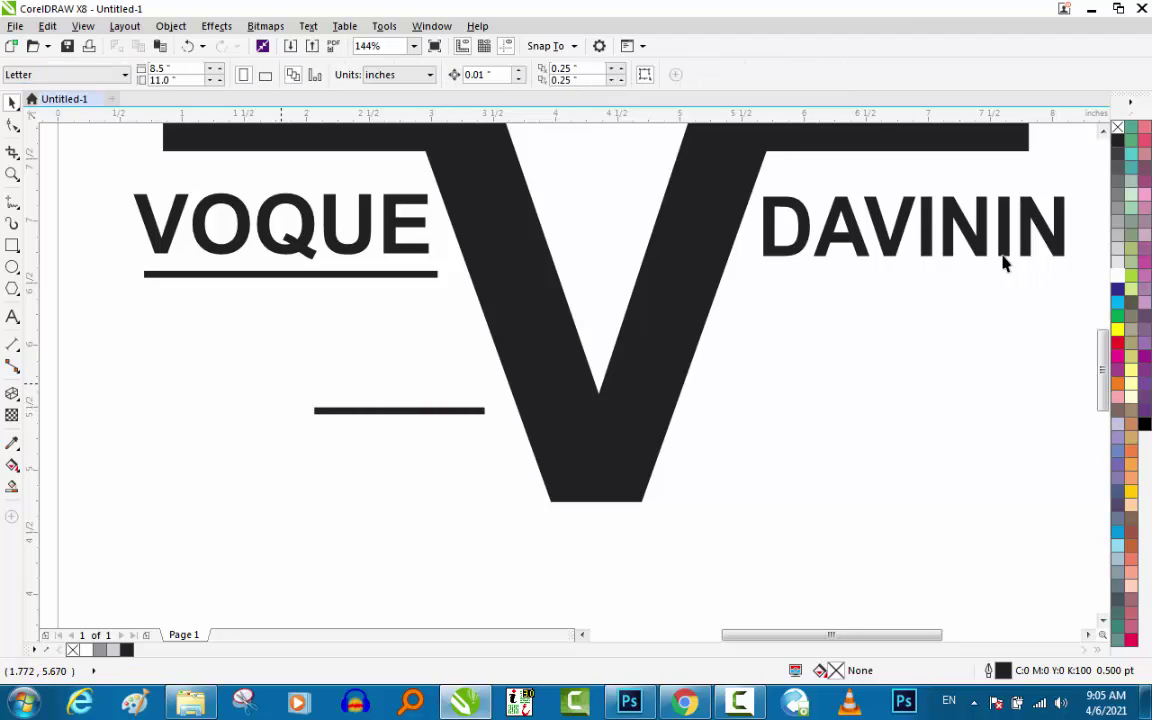
key(ctrl+z)
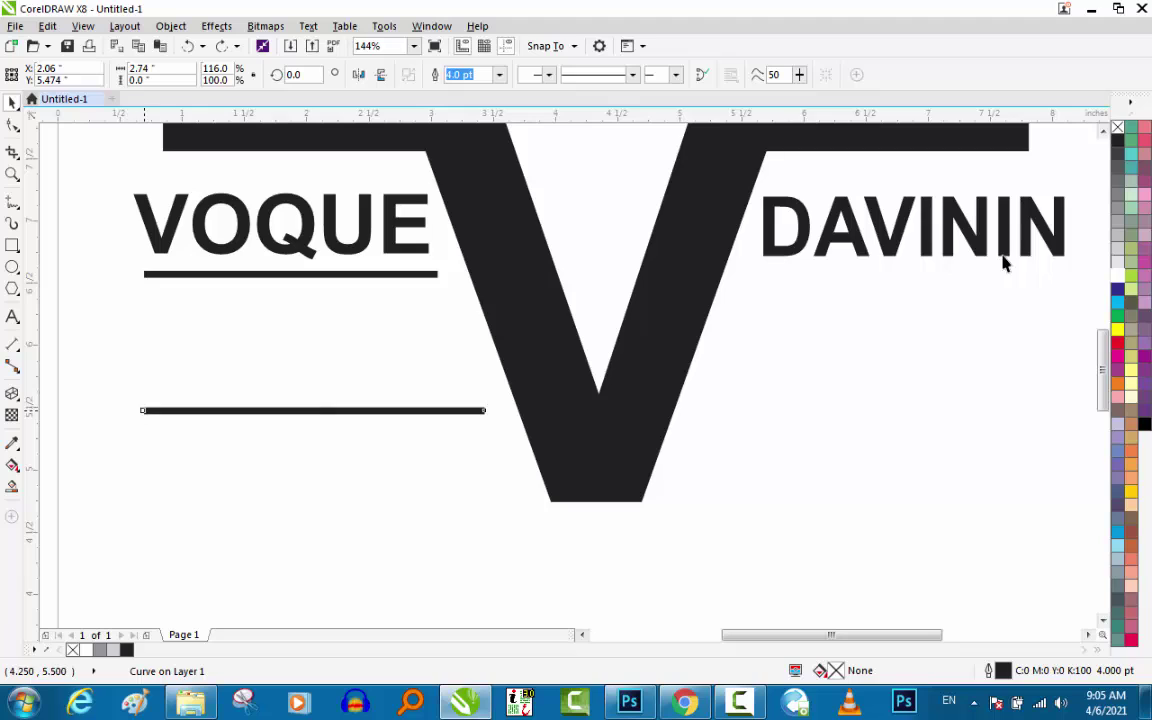
drag(142, 410, 158, 410)
key(Escape)
mouse_move(131, 249)
mouse_down()
mouse_move(350, 388)
mouse_move(512, 468)
mouse_up()
key(ctrl+g)
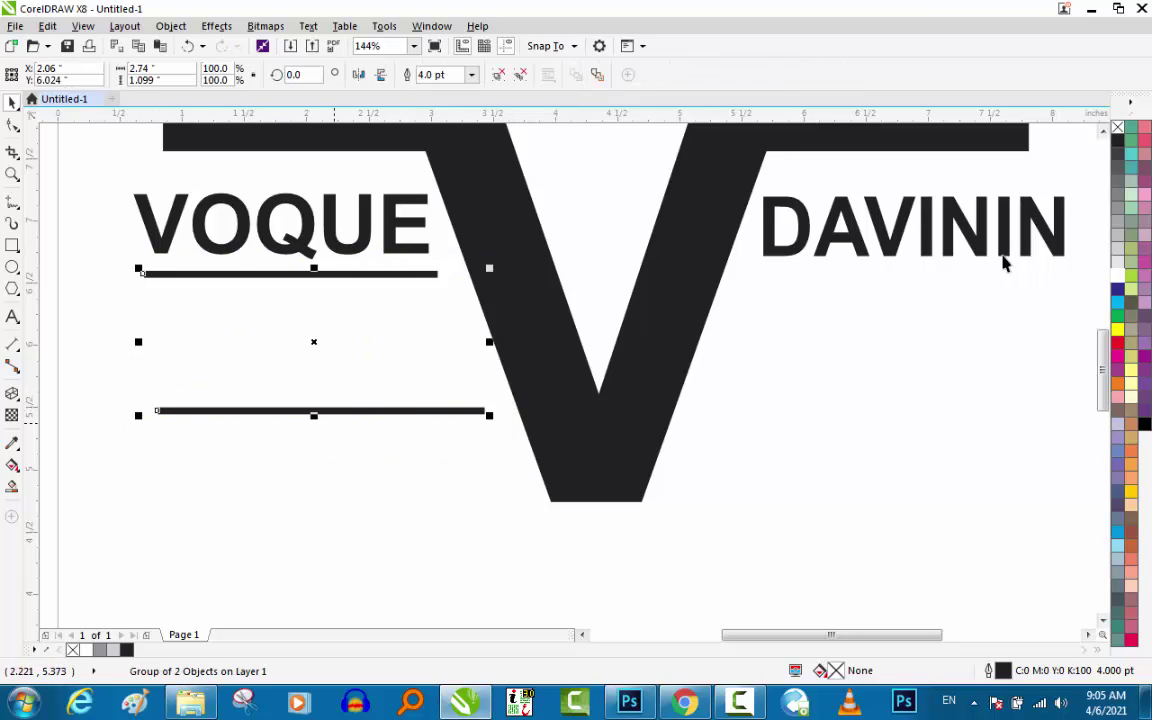
- Tighten the bar pair and place a copy under DAVININ, right-aligned to the word
drag(314, 415, 942, 398)
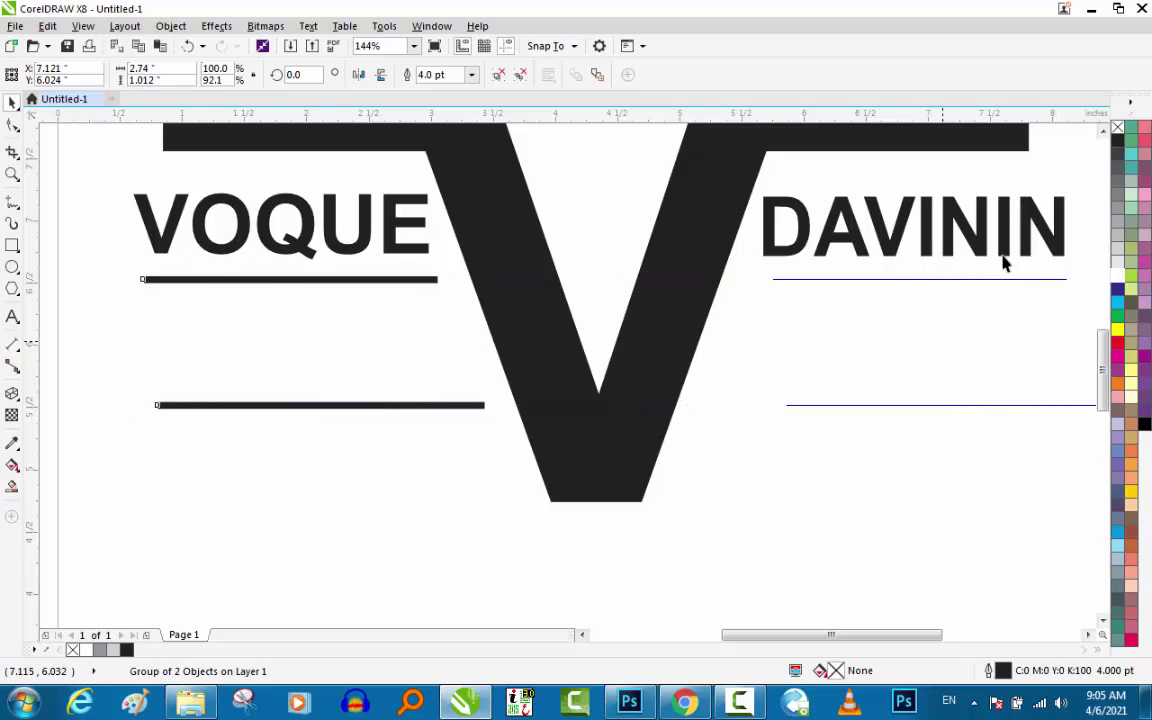
right_click(1005, 262)
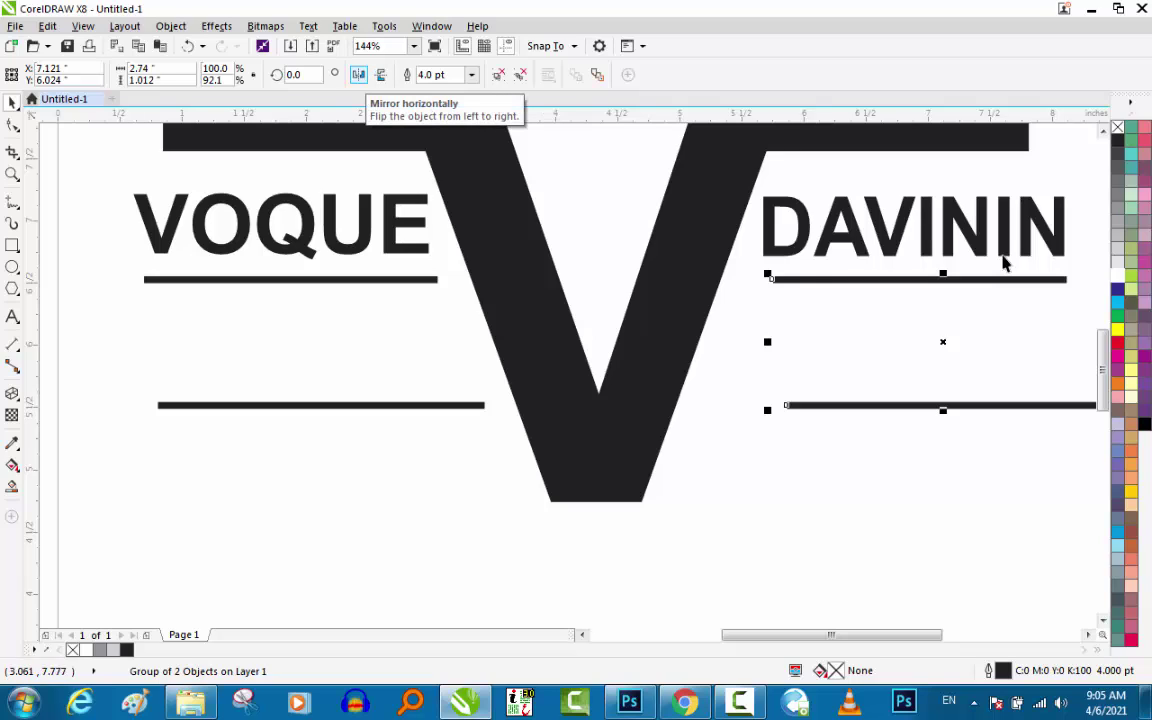
shift+click(1005, 262)
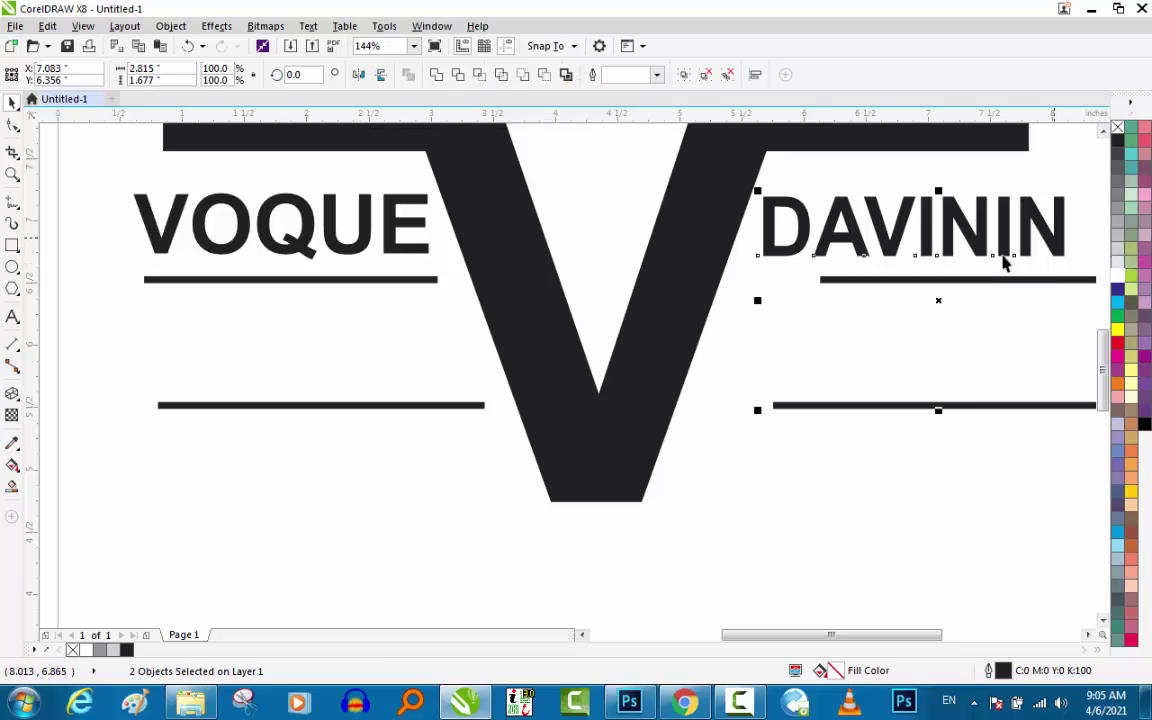
key(r)
shift+click(1005, 262)
key(Escape)
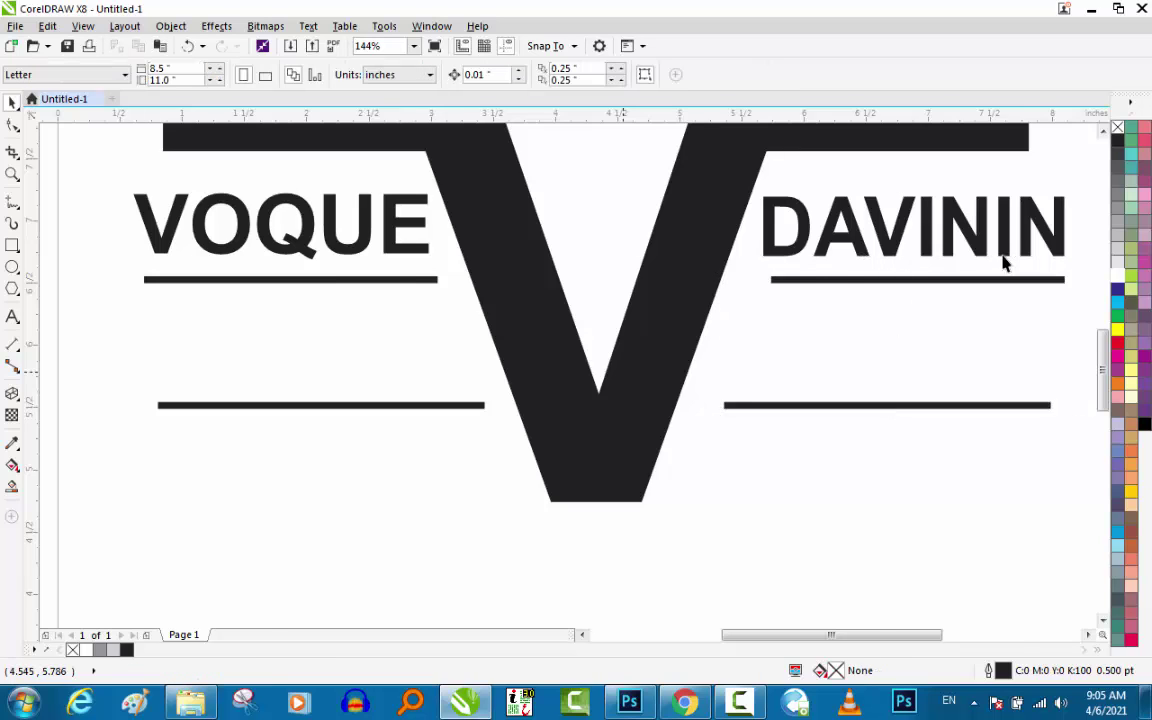
- Zoom to fit the artwork, check the right bar pair, and pick the Freehand tool
key(shift+F4)
key(F4)
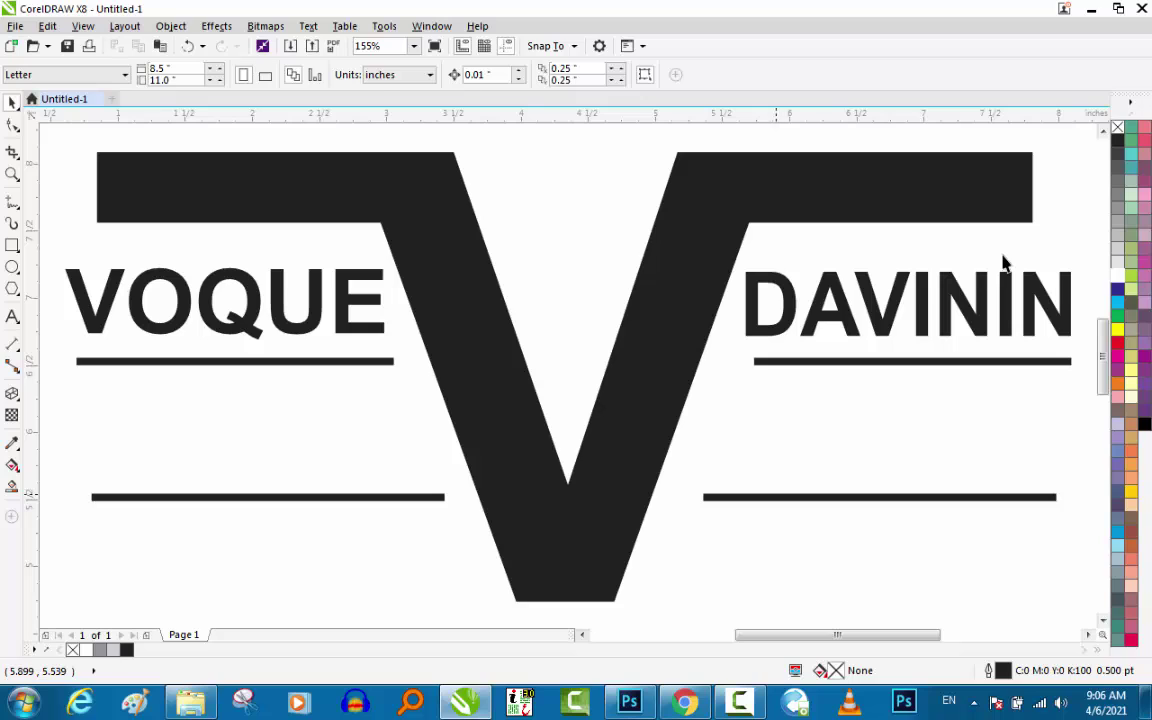
key(Tab)
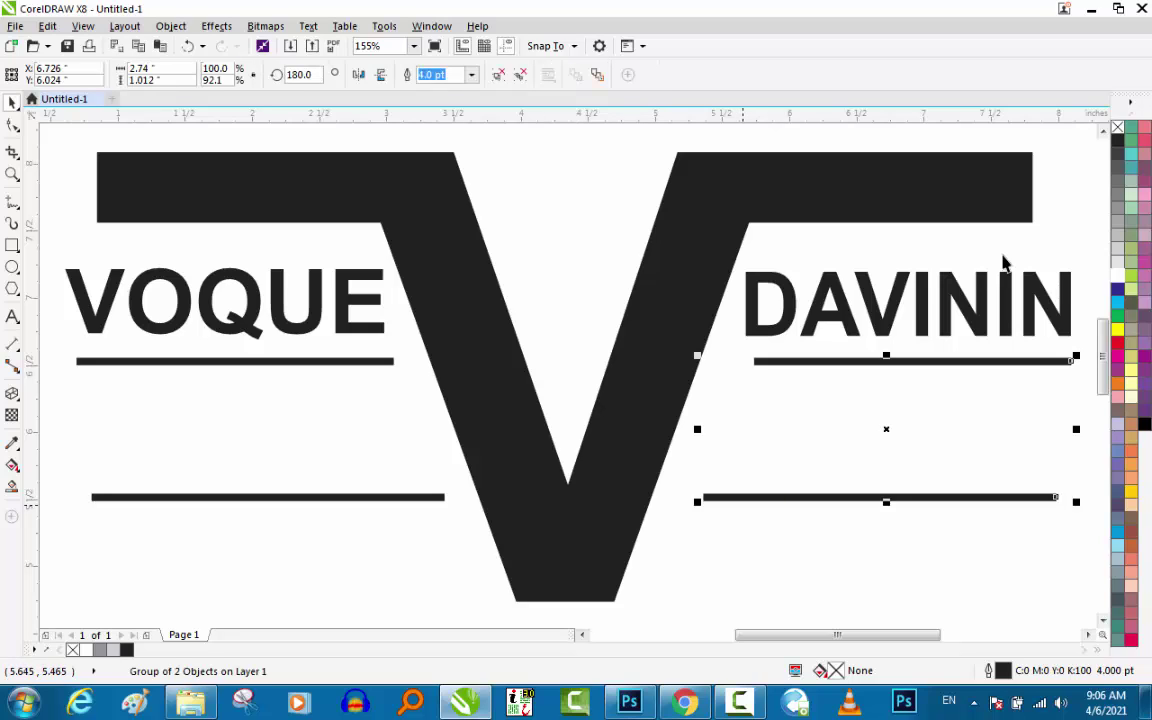
key(Escape)
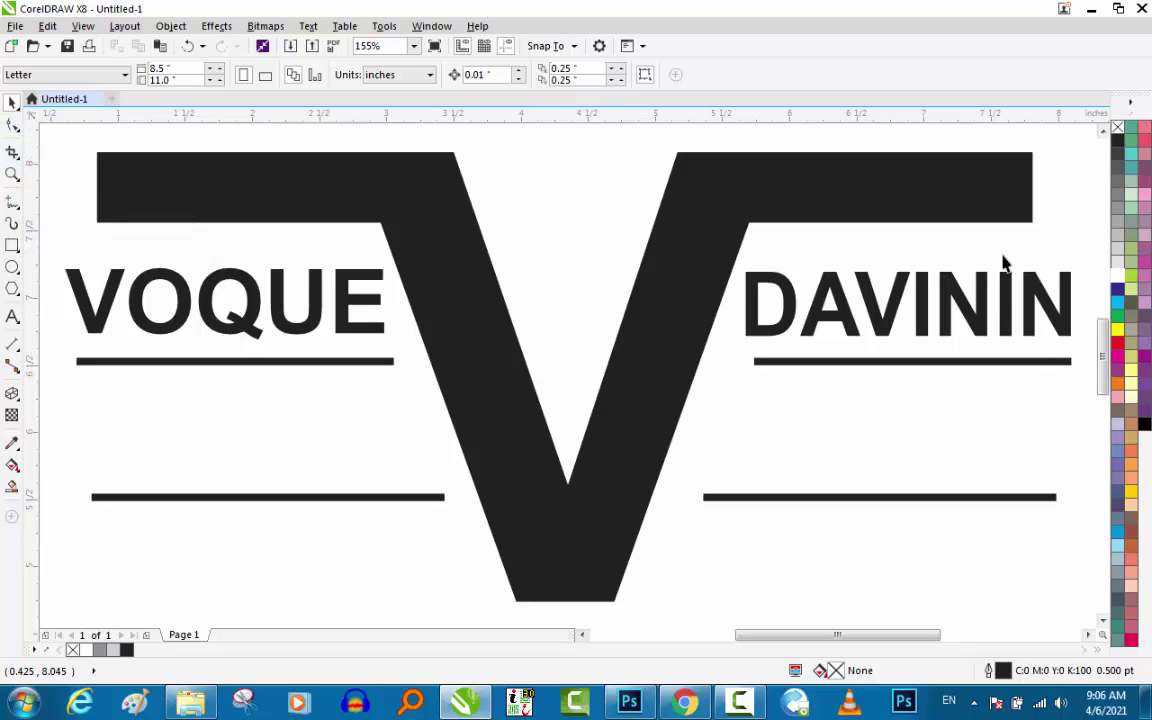
key(F5)
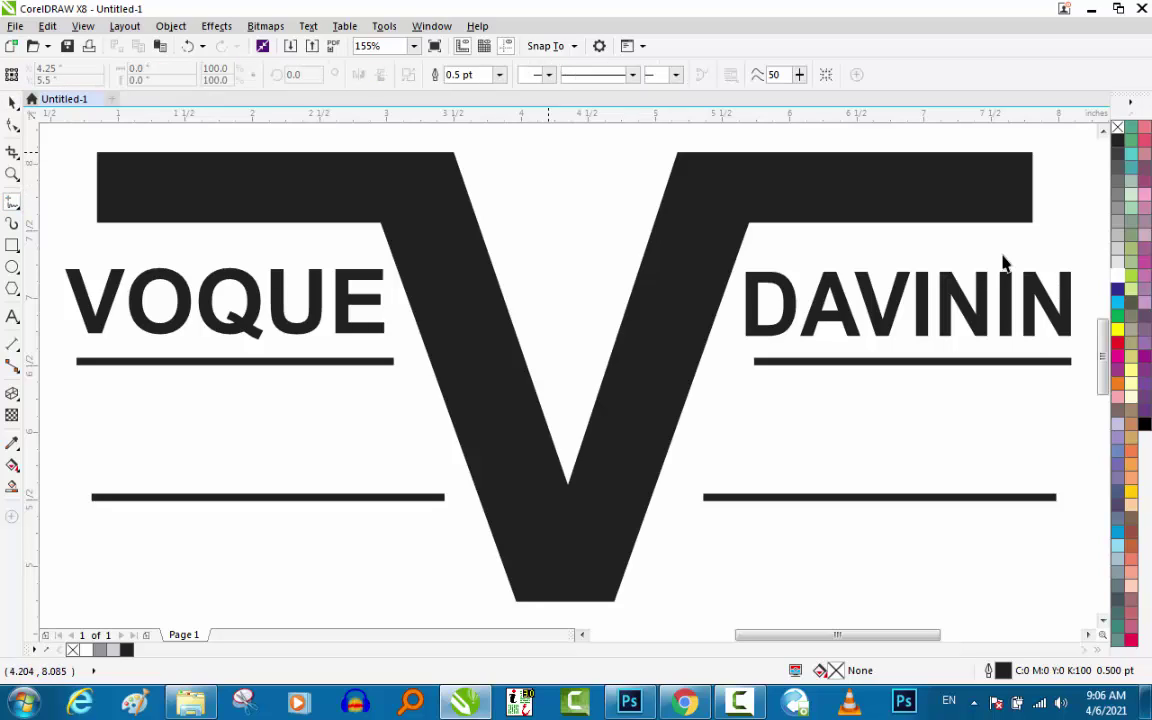
- Draw a thin accent line from a short top segment down the V's inner left edge
click(557, 156)
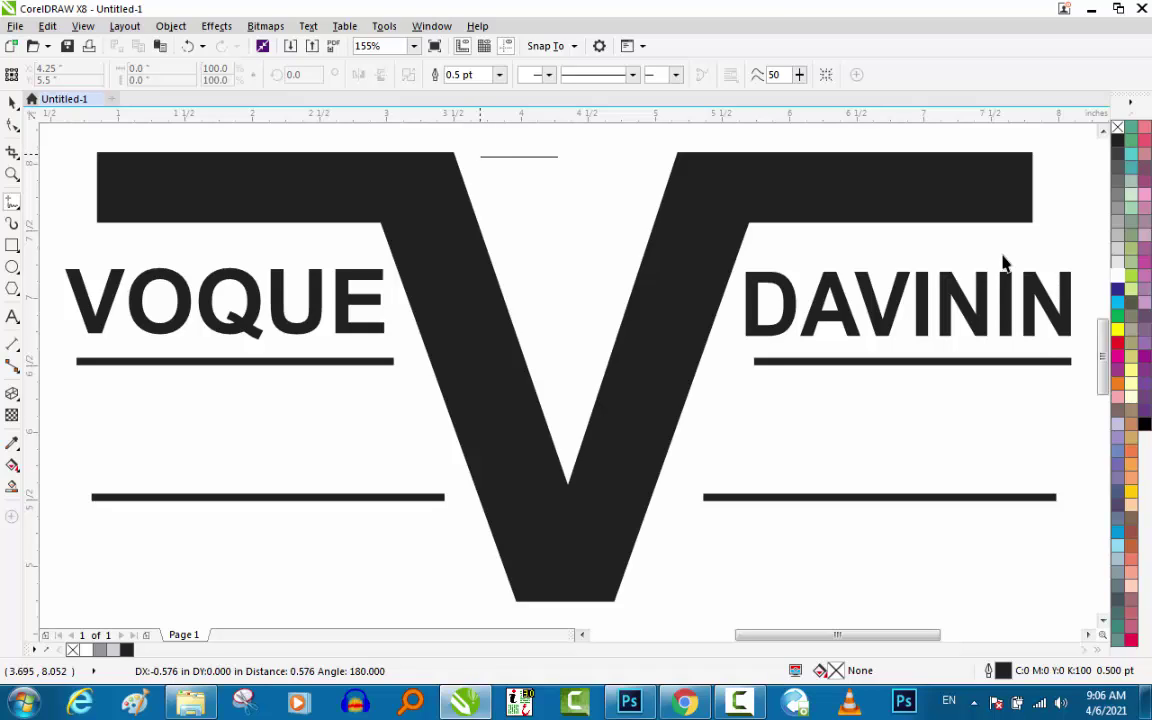
click(480, 156)
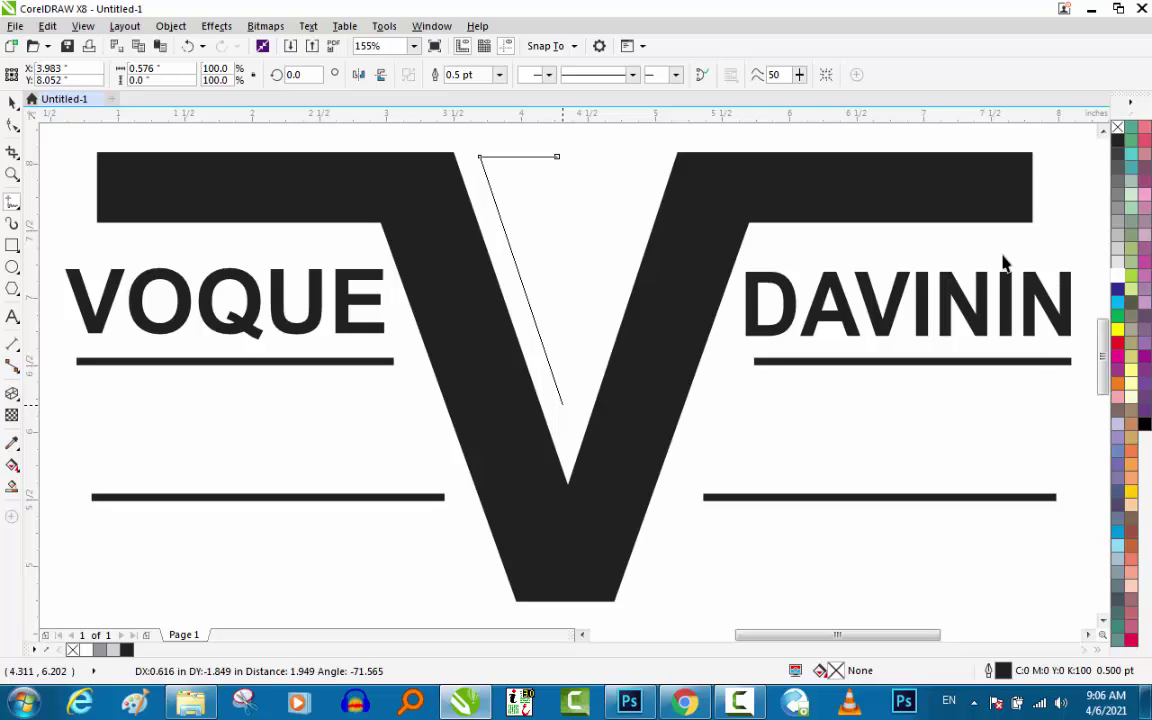
double_click(552, 395)
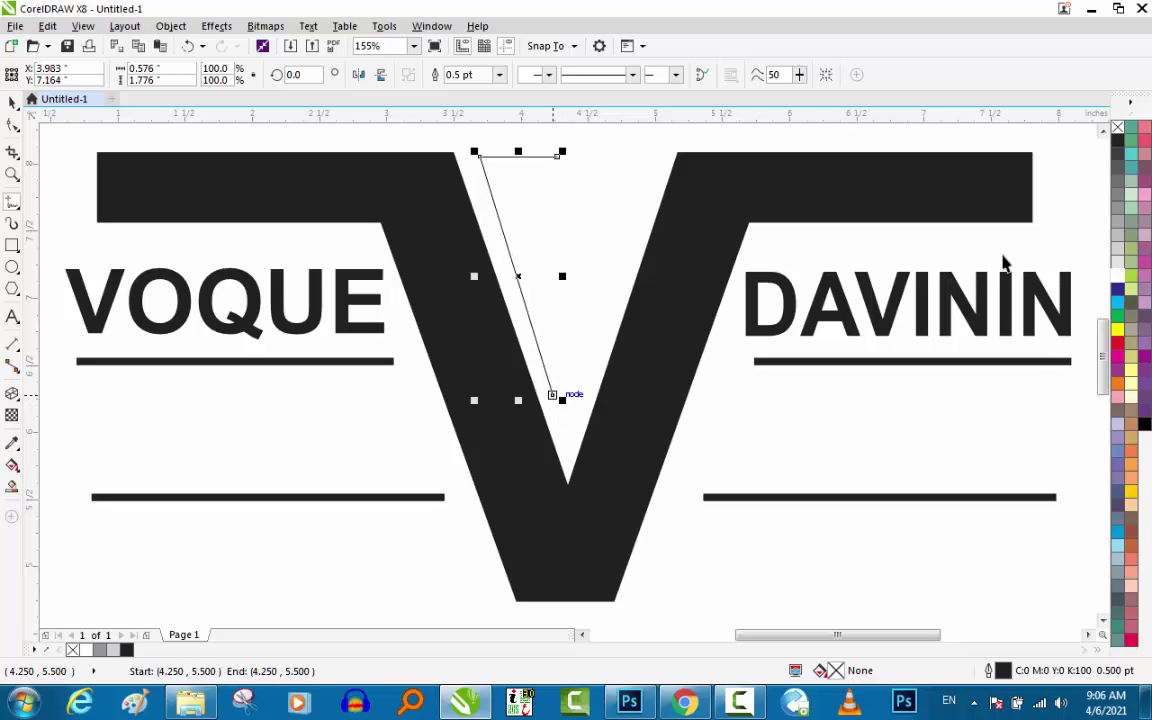
key(ctrl+a)
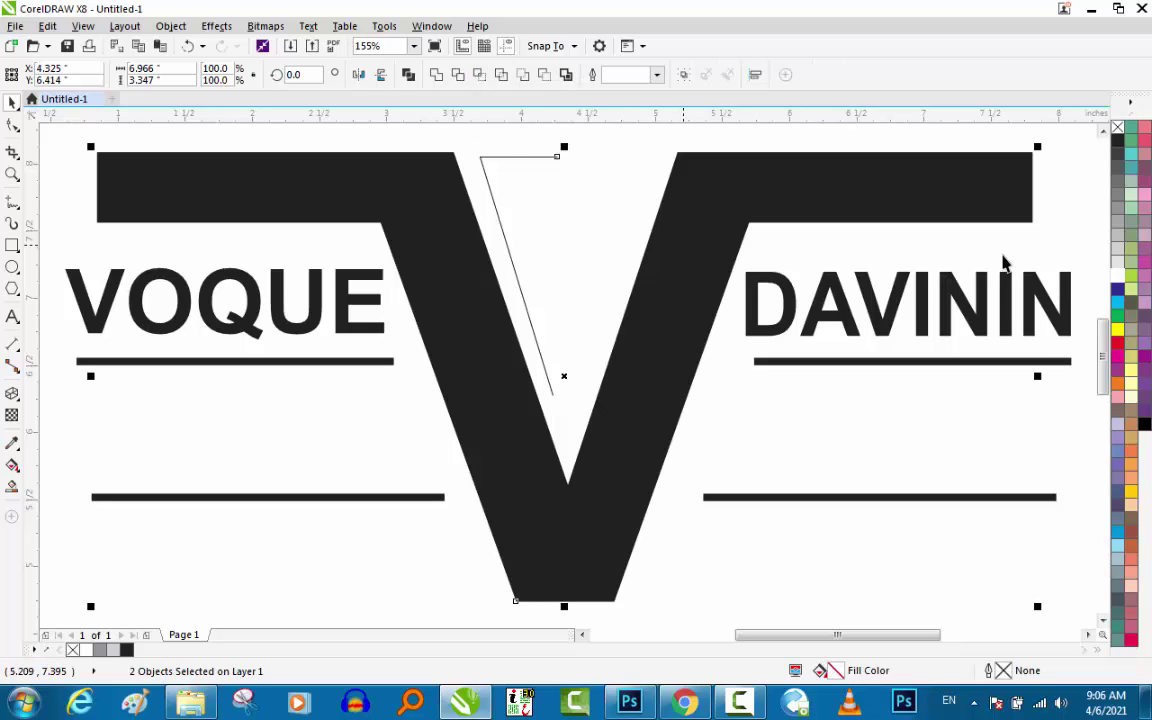
key(Tab)
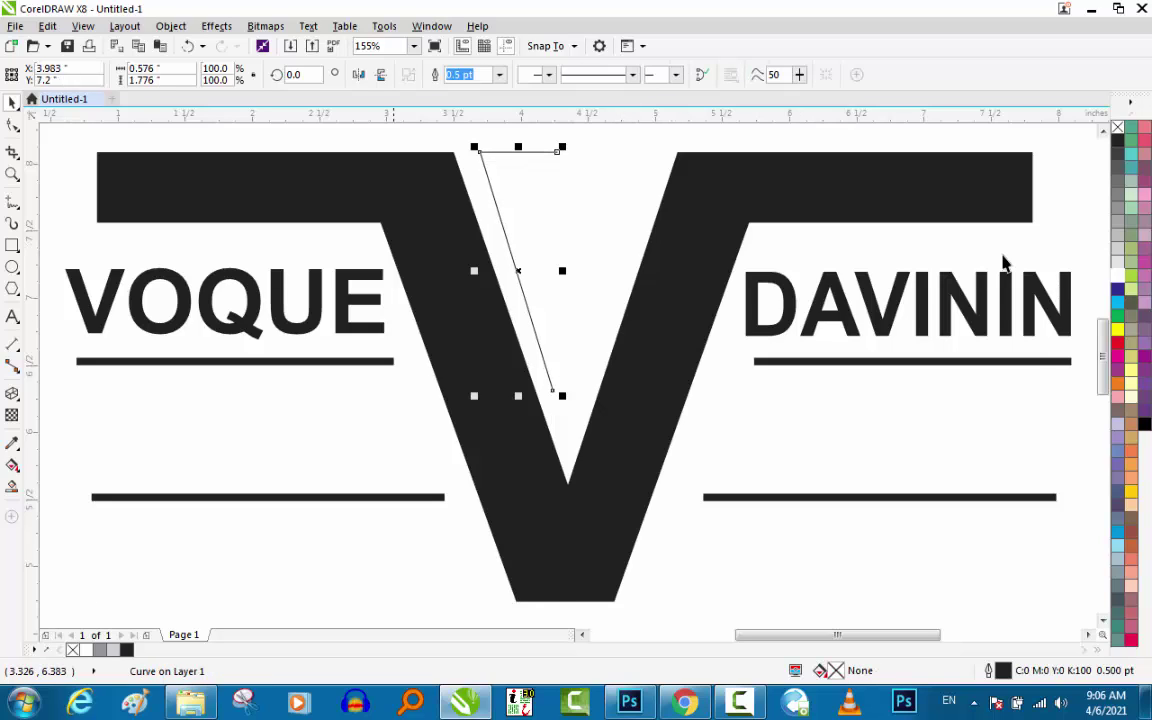
key(Tab)
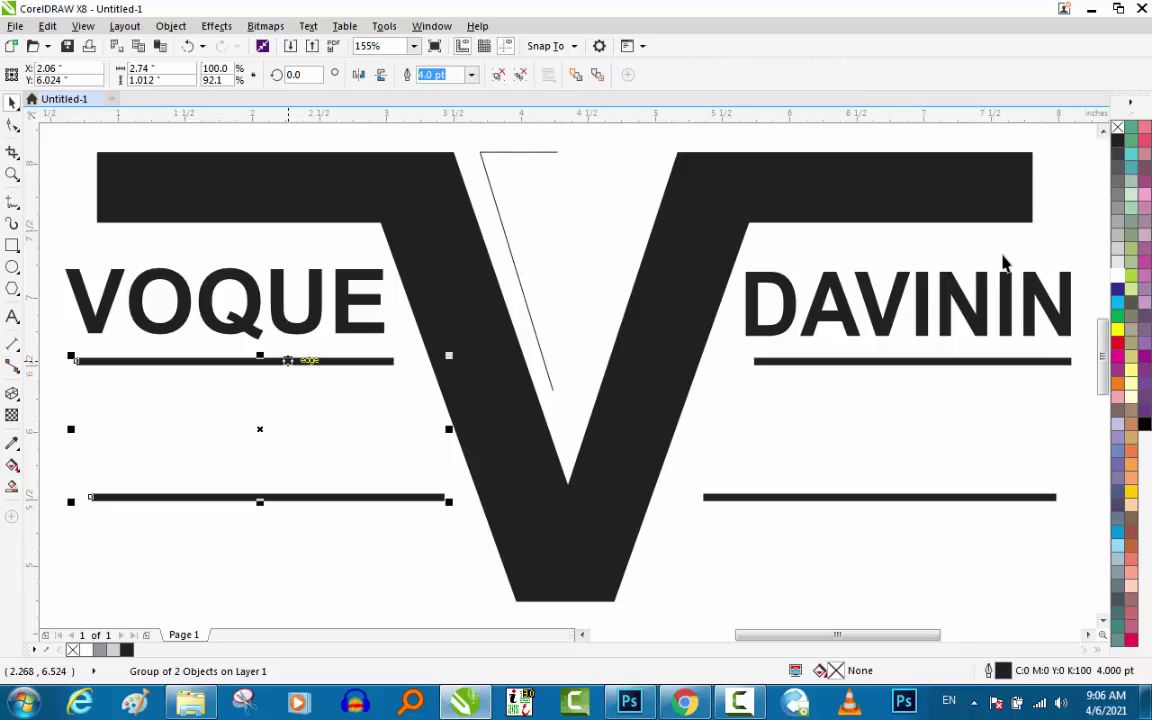
- Give the left pair of underline bars a 3 pt outline
key(F12)
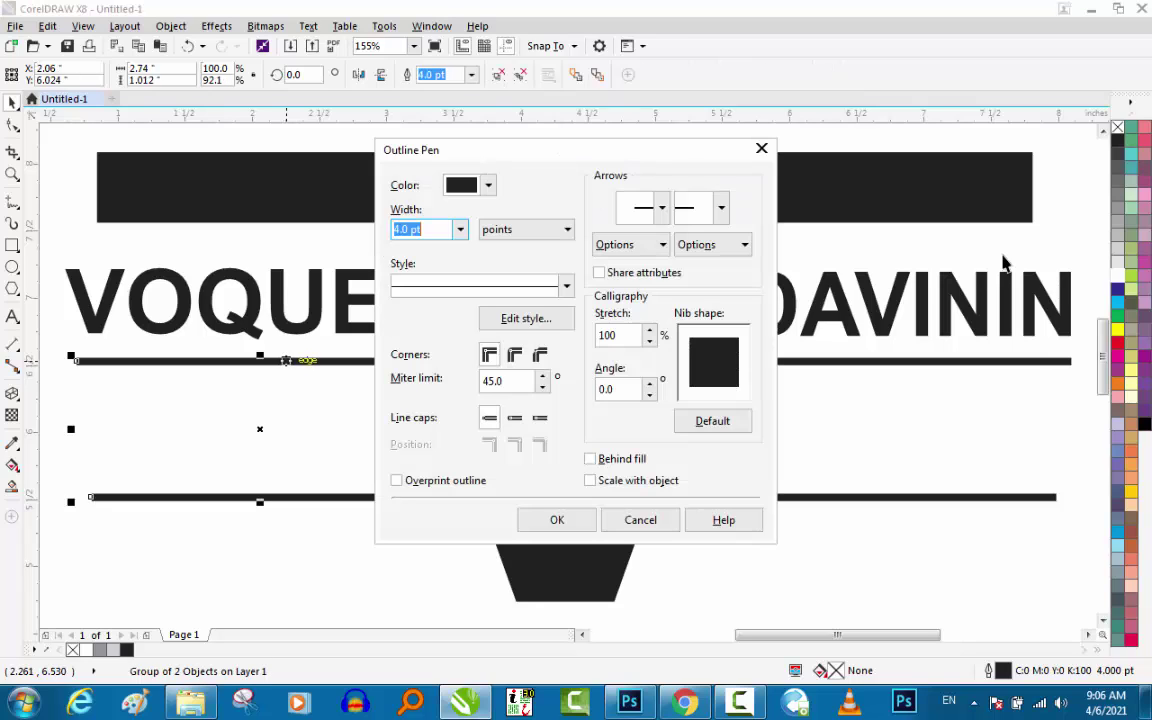
text(3)
key(Return)
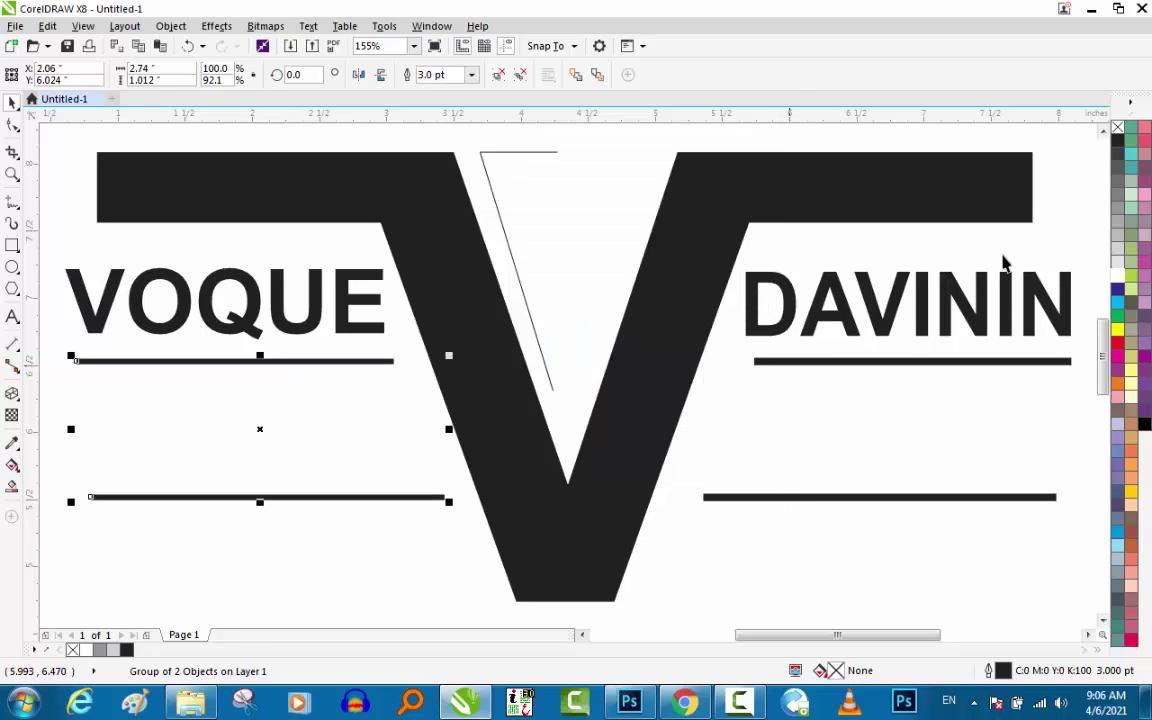
- Set the right-side bars and the accent line to 3 pt, then select the accent line with the V
key(Tab)
key(shift+Tab)
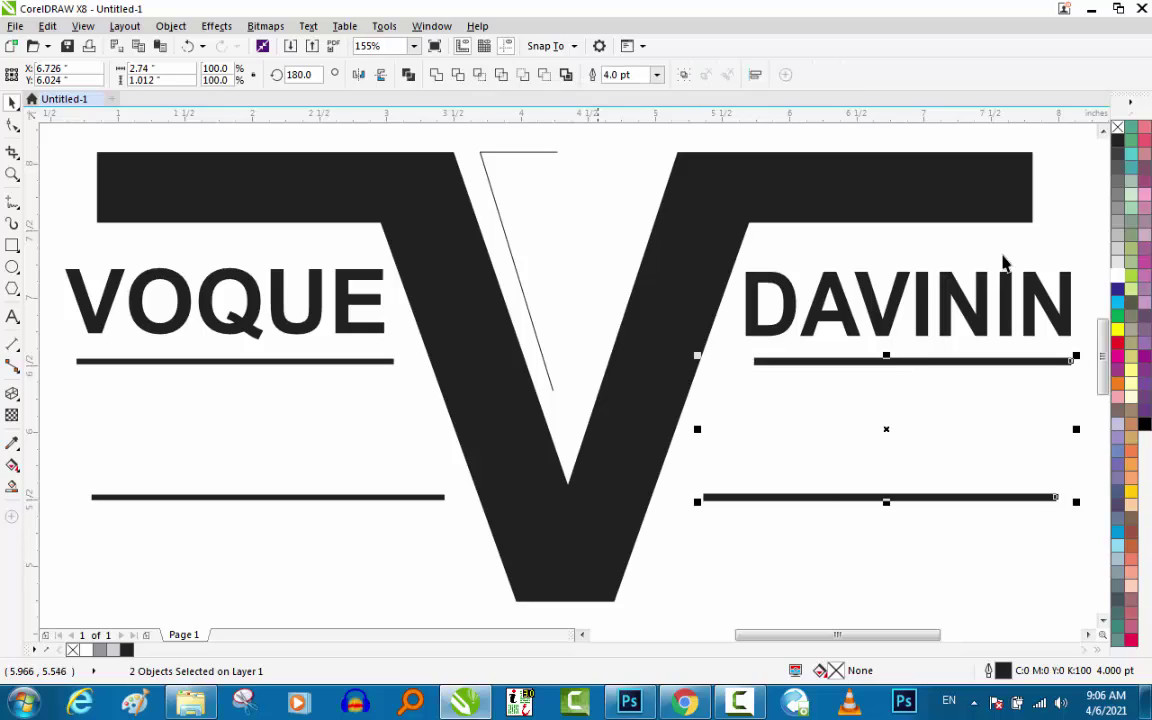
key(shift+Tab)
key(F12)
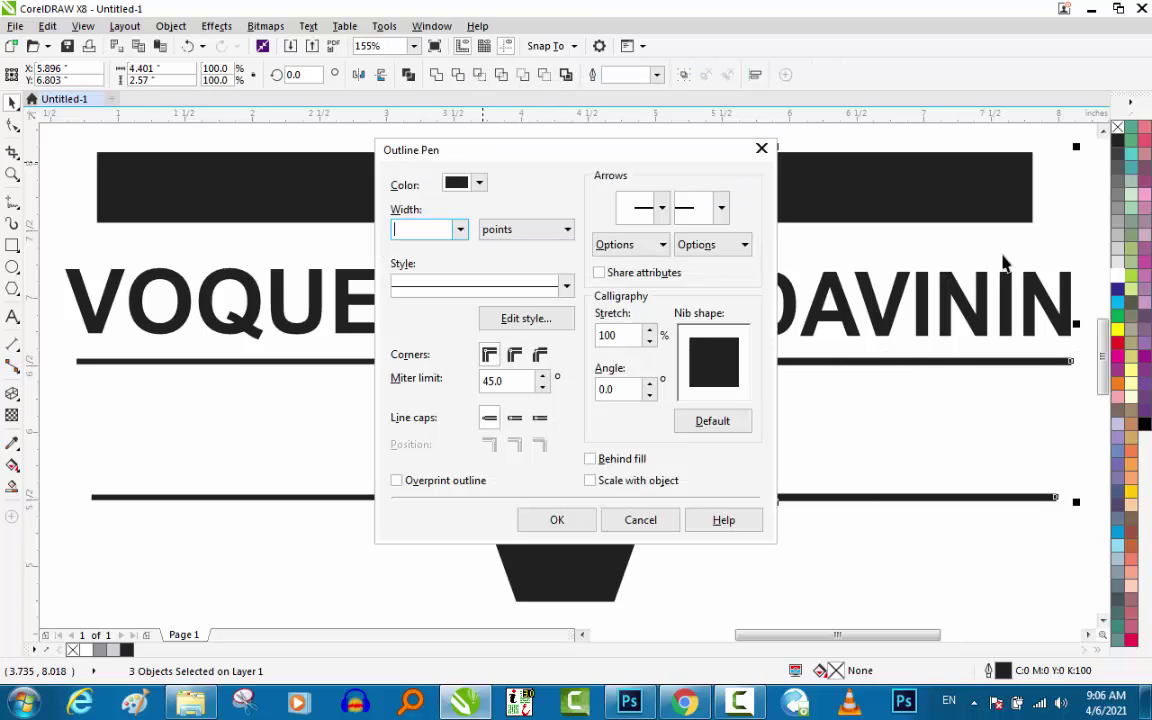
text(3)
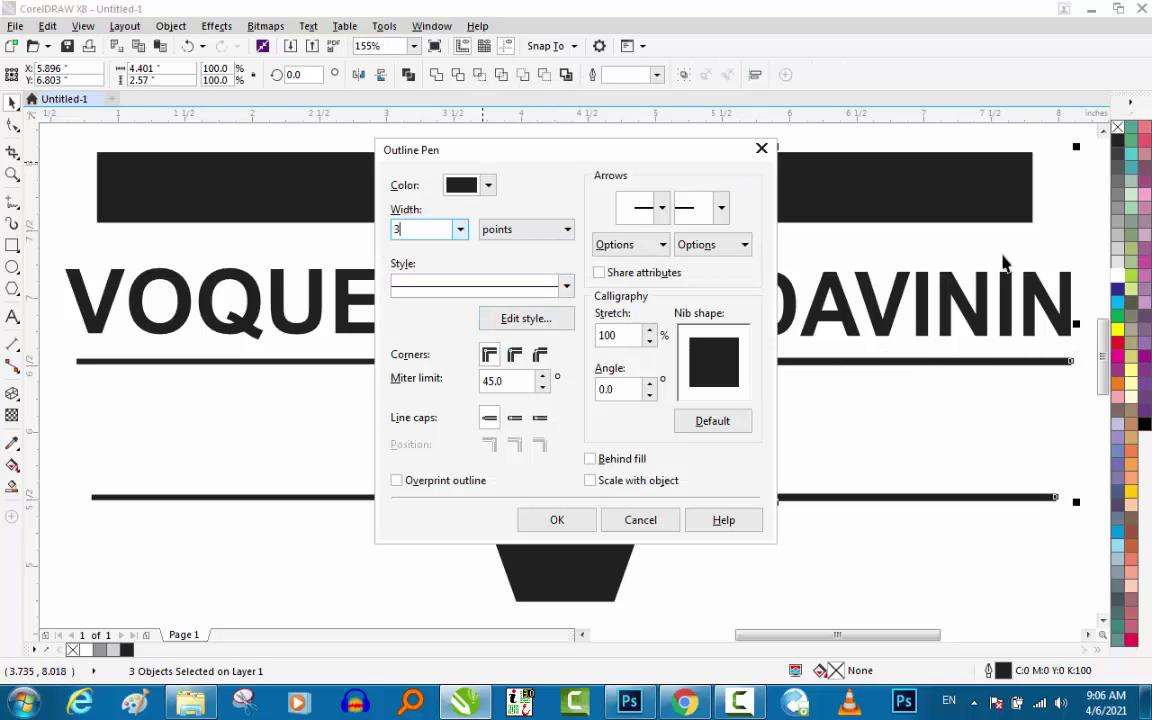
key(Tab)
key(Tab)
key(Return)
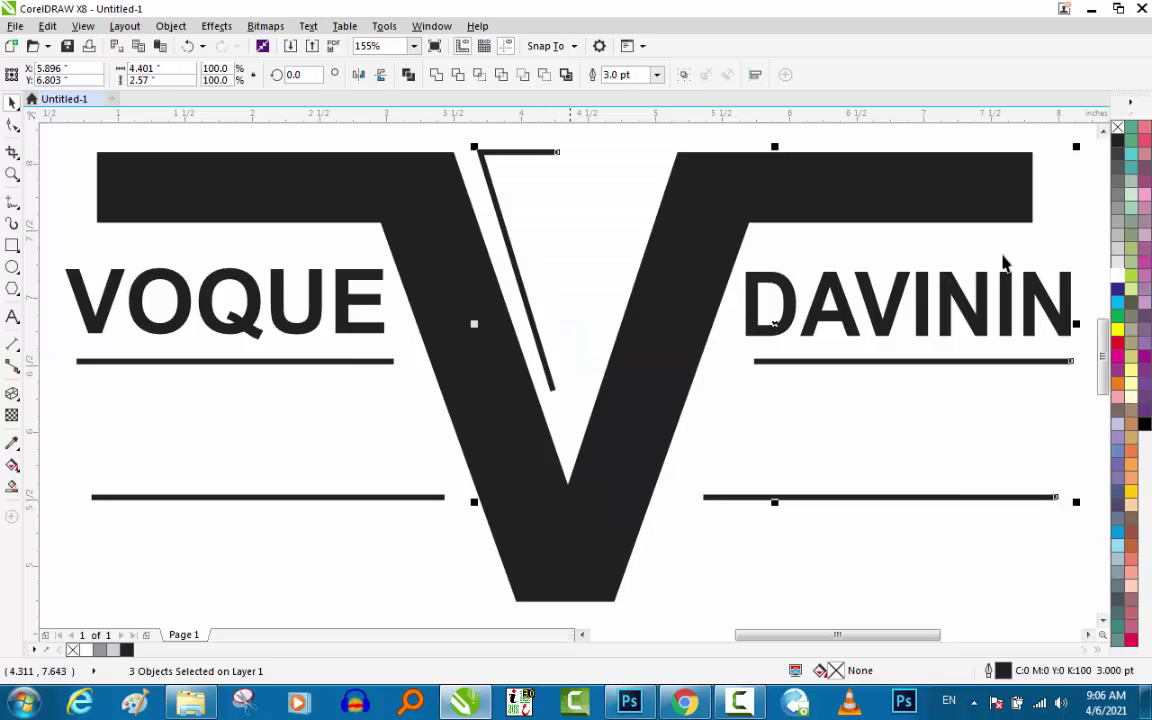
key(Escape)
click(526, 296)
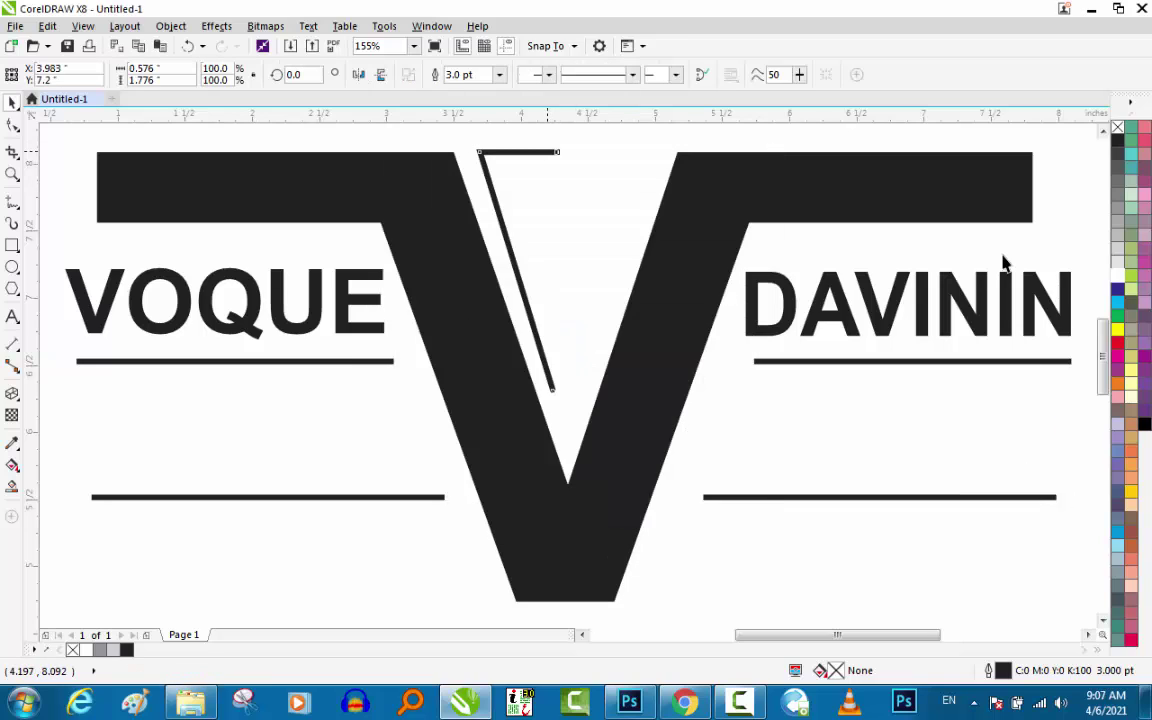
shift+click(798, 205)
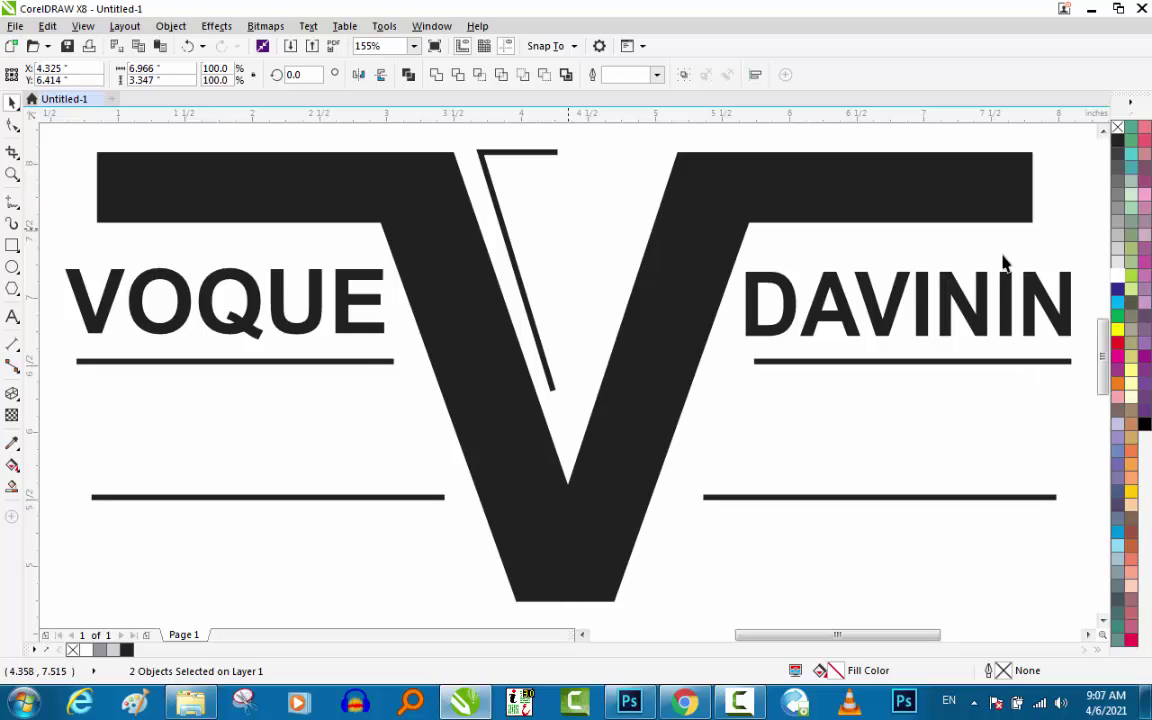
- Zoom in on the accent line and move its bottom node along the V's edge
key(Escape)
click(537, 334)
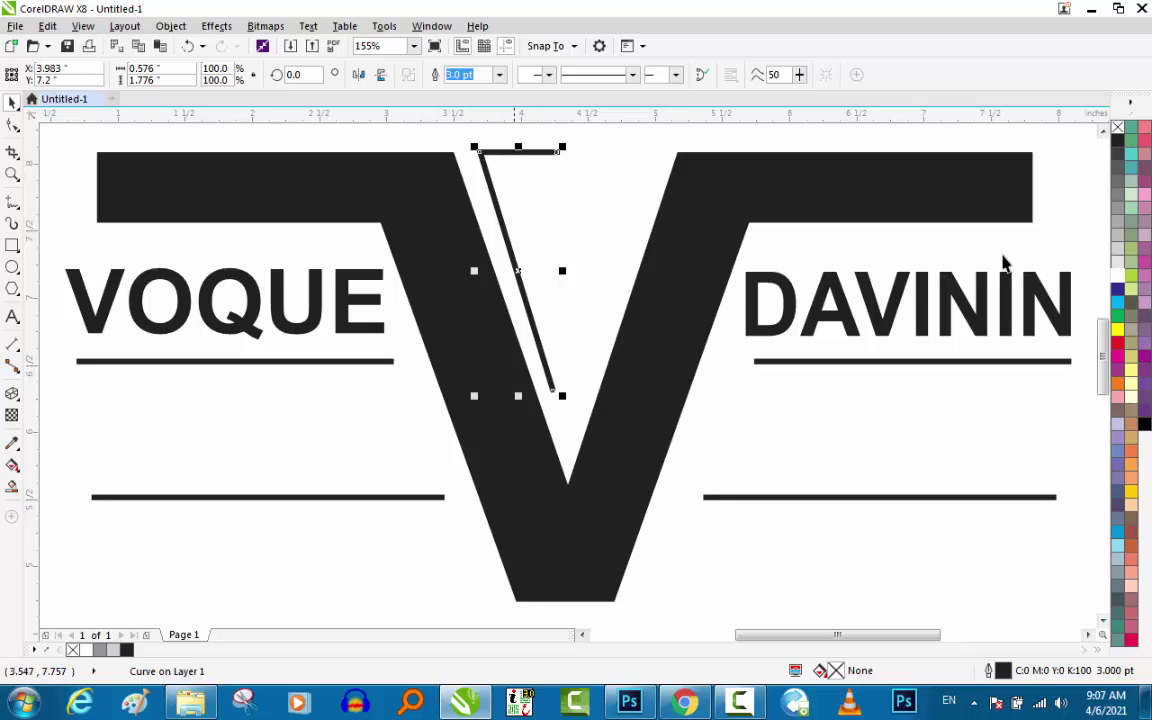
key(shift+F2)
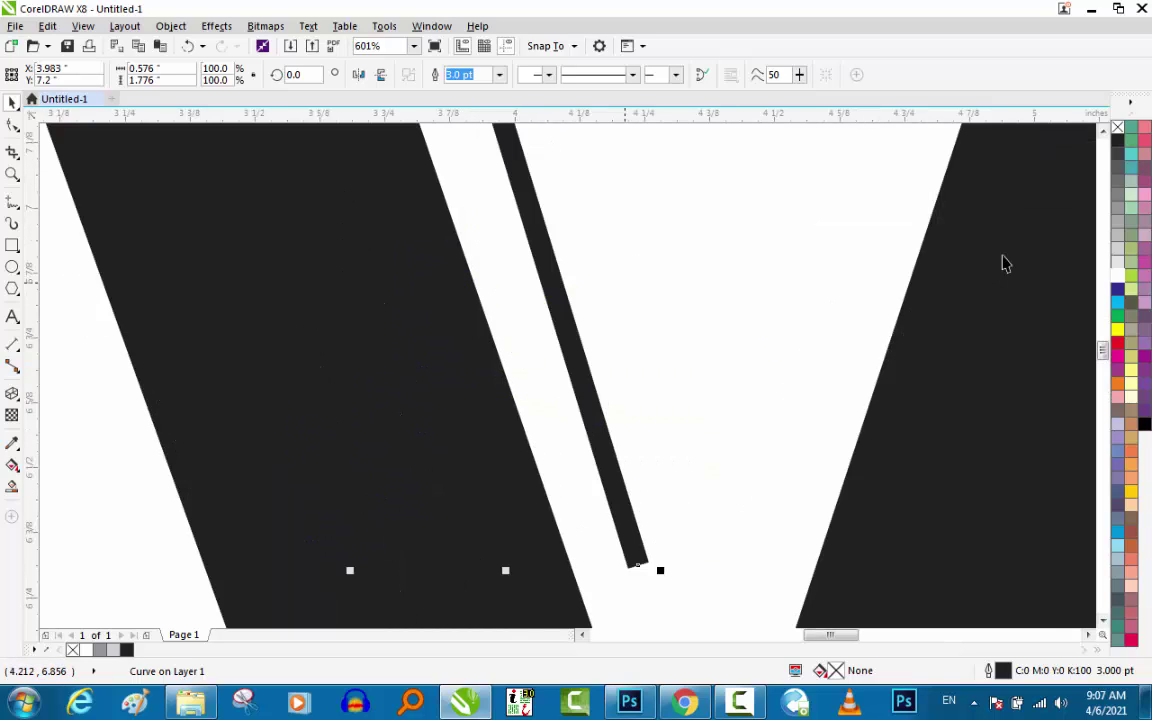
key(F10)
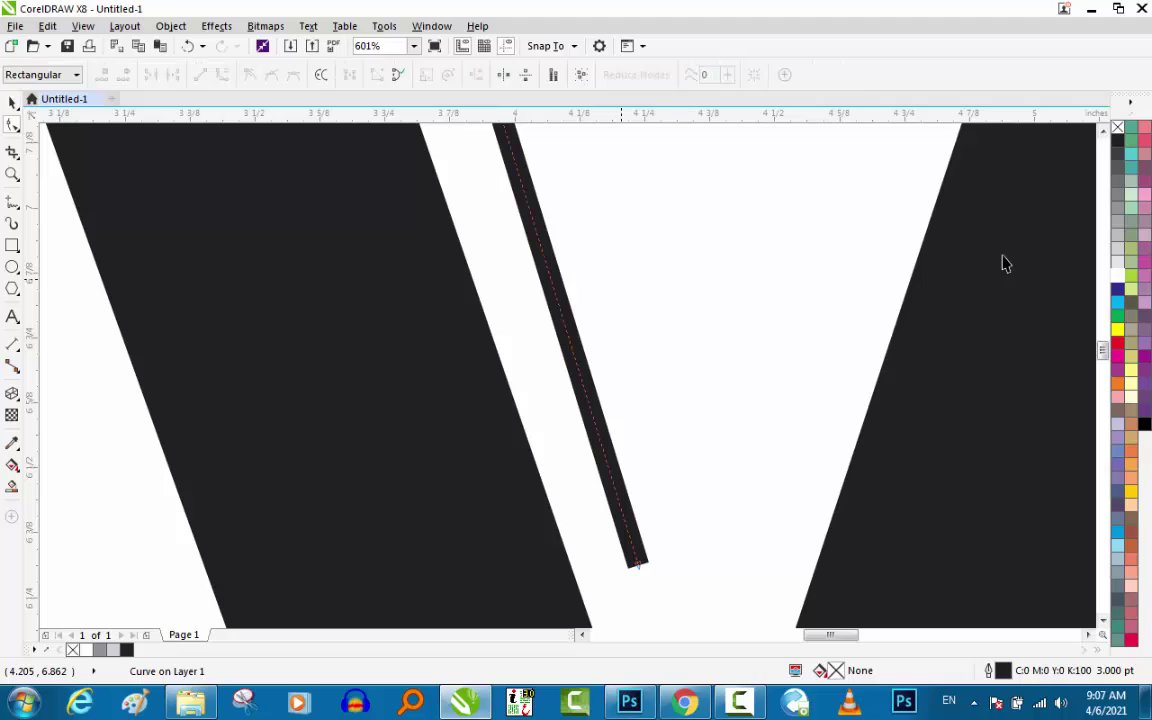
drag(612, 452, 751, 612)
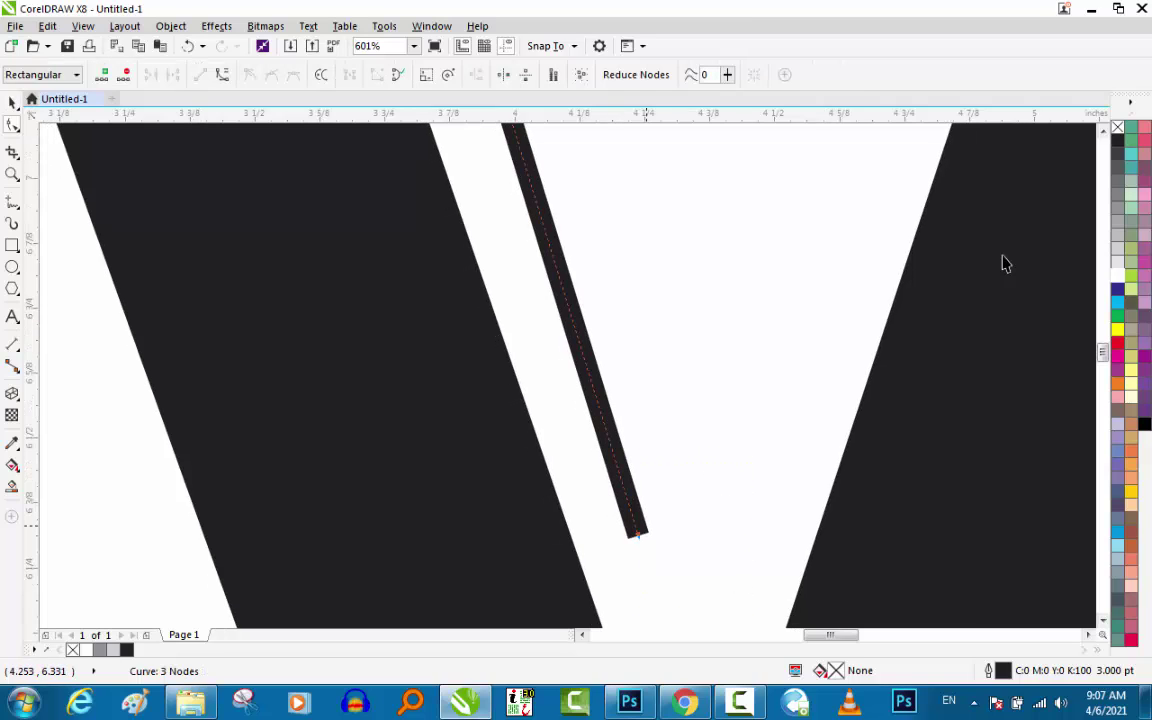
drag(645, 530, 651, 528)
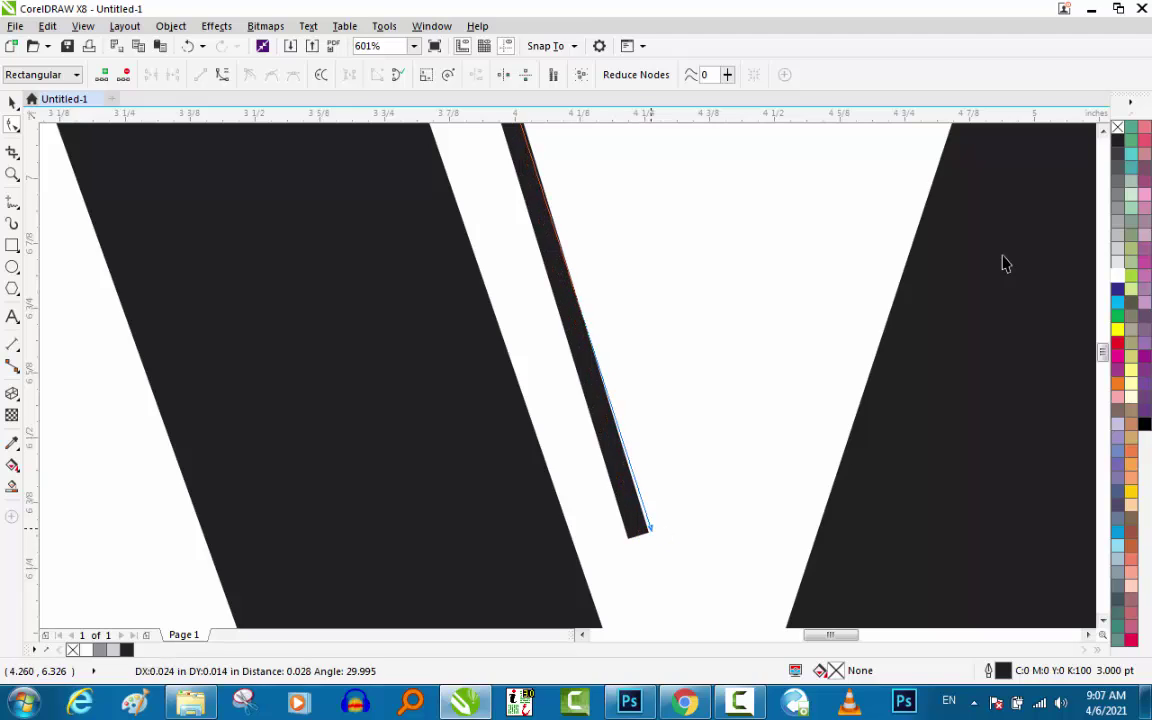
- Nudge the bottom node into place and preview the finished logo full screen
scroll(583, 528, down, 3)
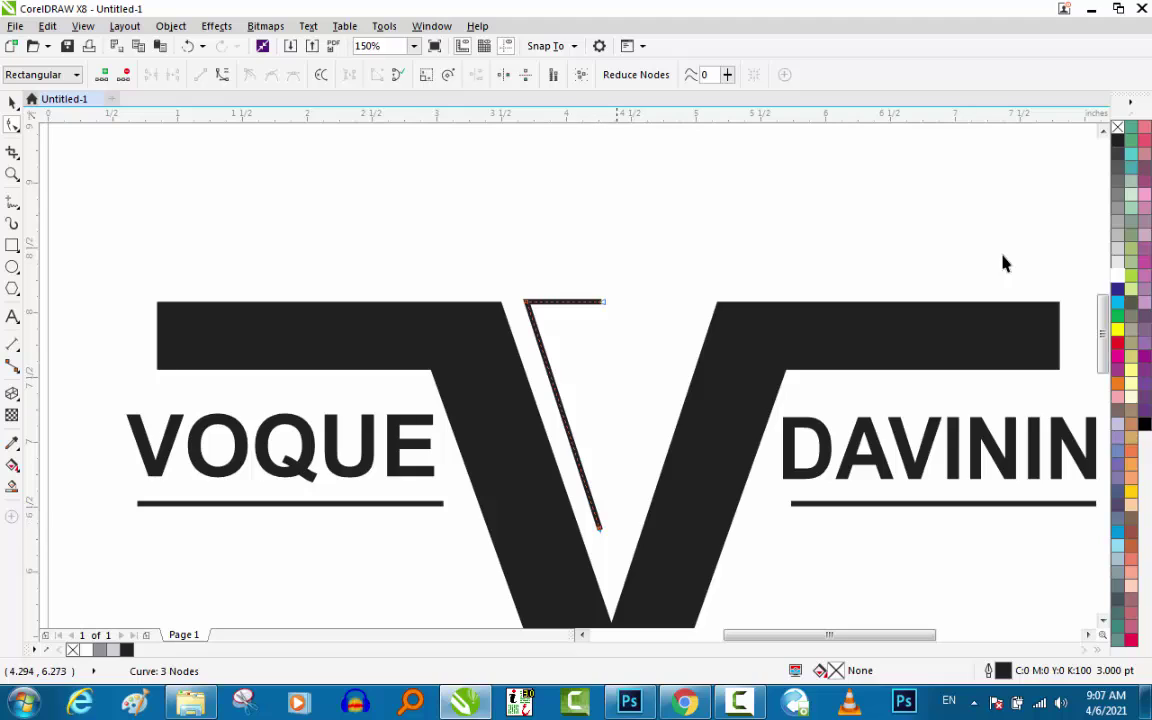
scroll(597, 540, up, 4)
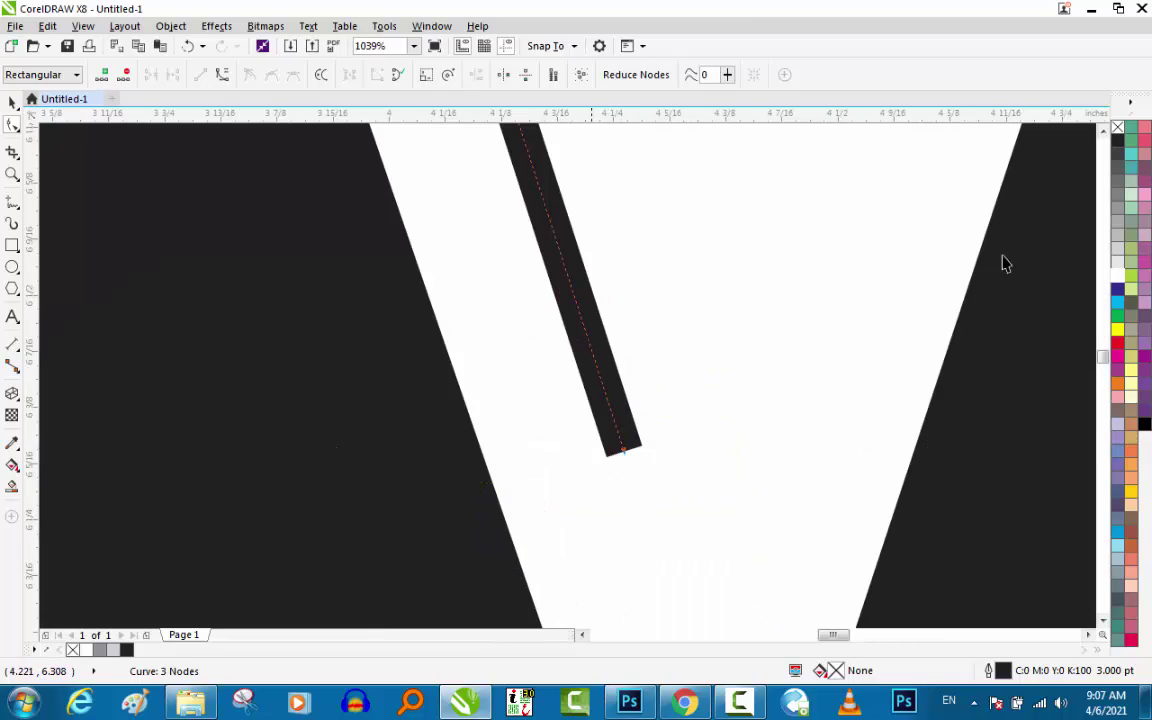
drag(621, 450, 640, 452)
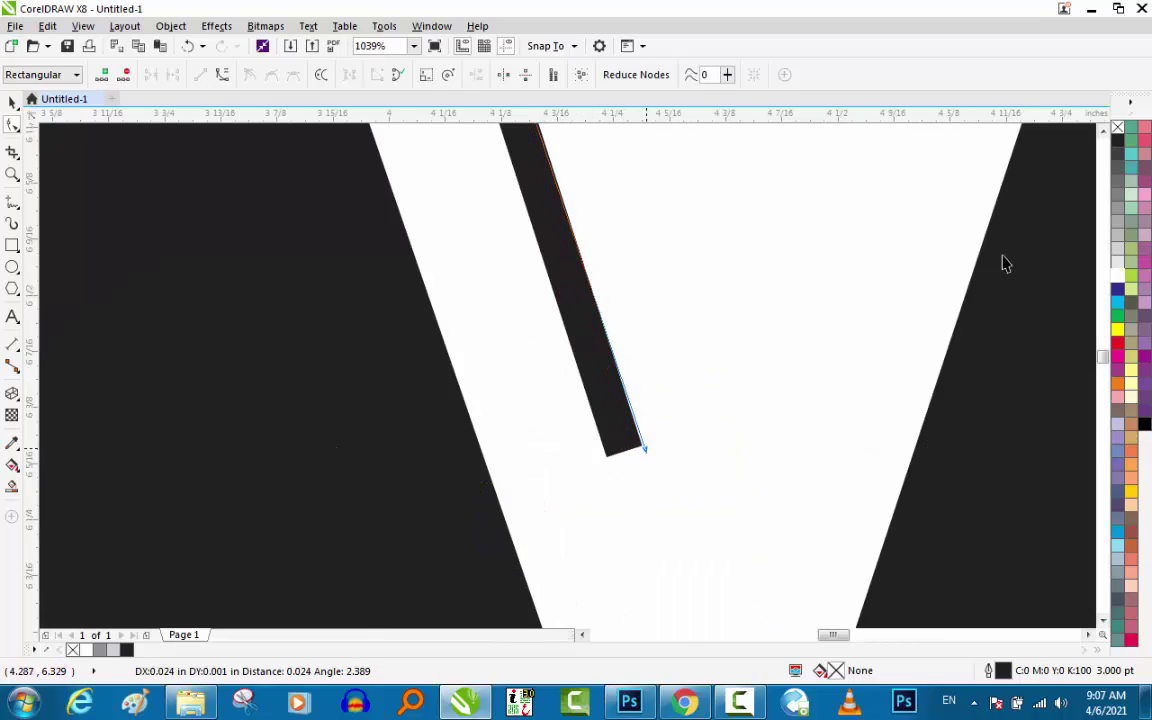
scroll(640, 452, down, 5)
key(space)
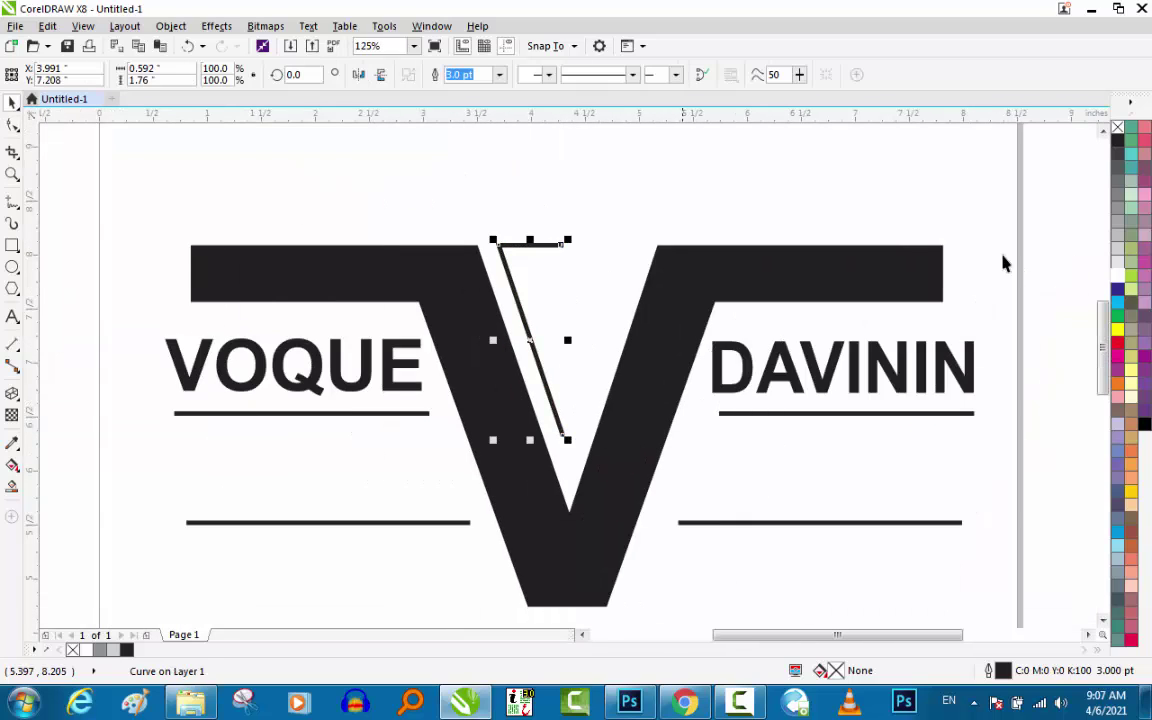
key(Escape)
scroll(1005, 263, up, 1)
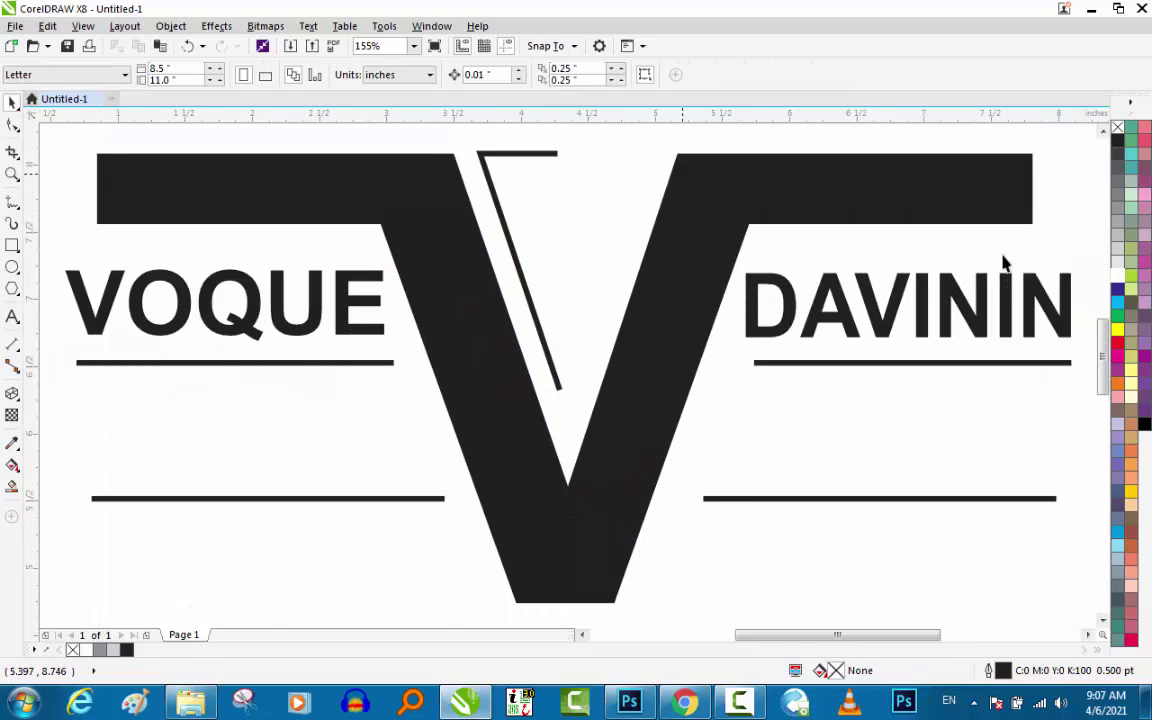
key(F9)
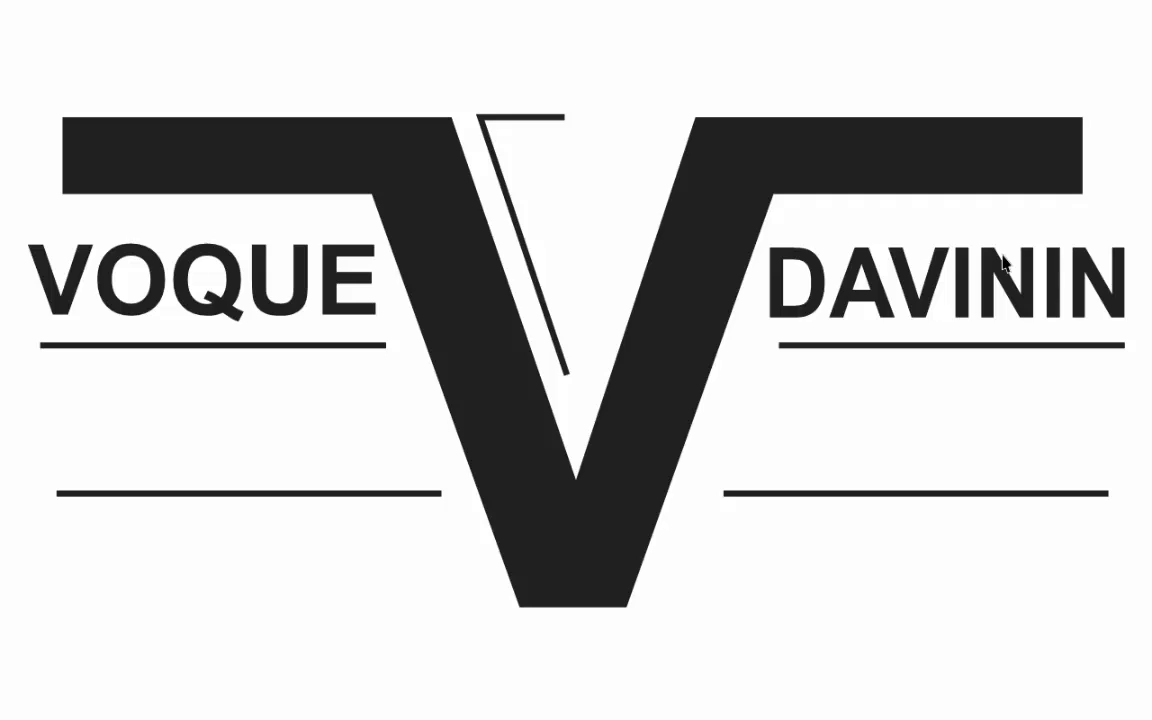